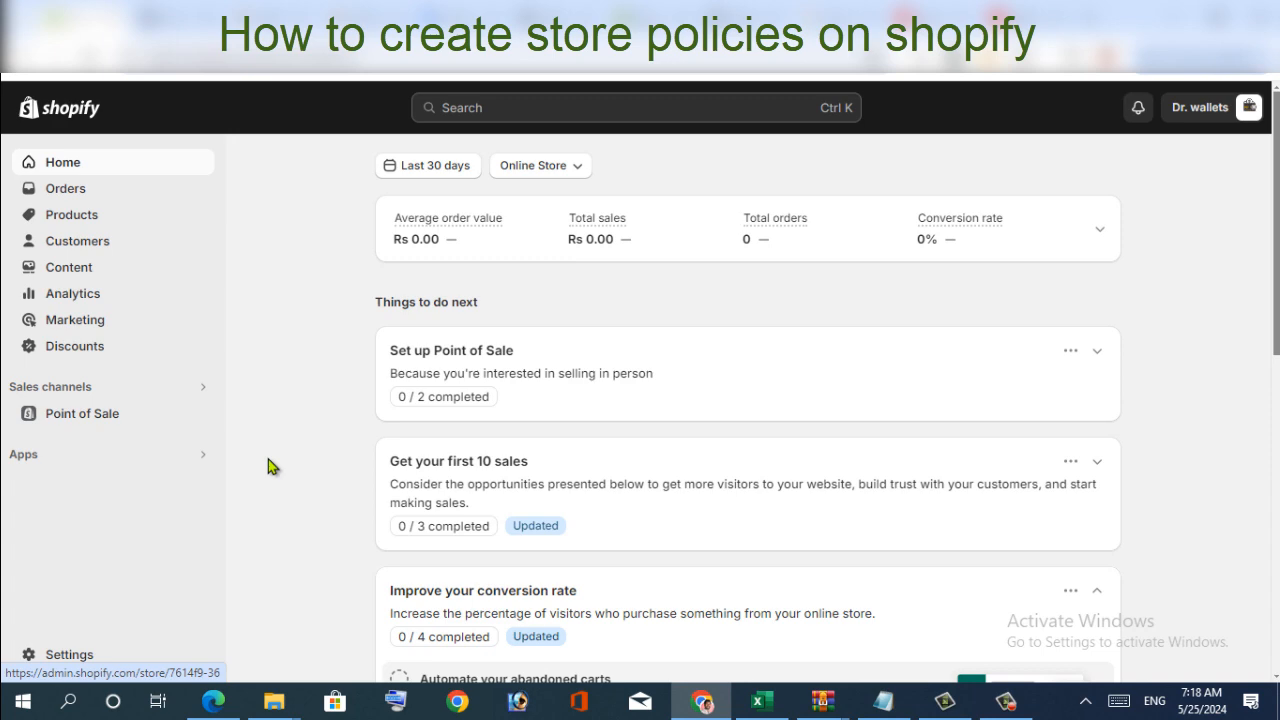
# Open the store's Settings from the admin home page
pyautogui.scroll(5, 268, 459)
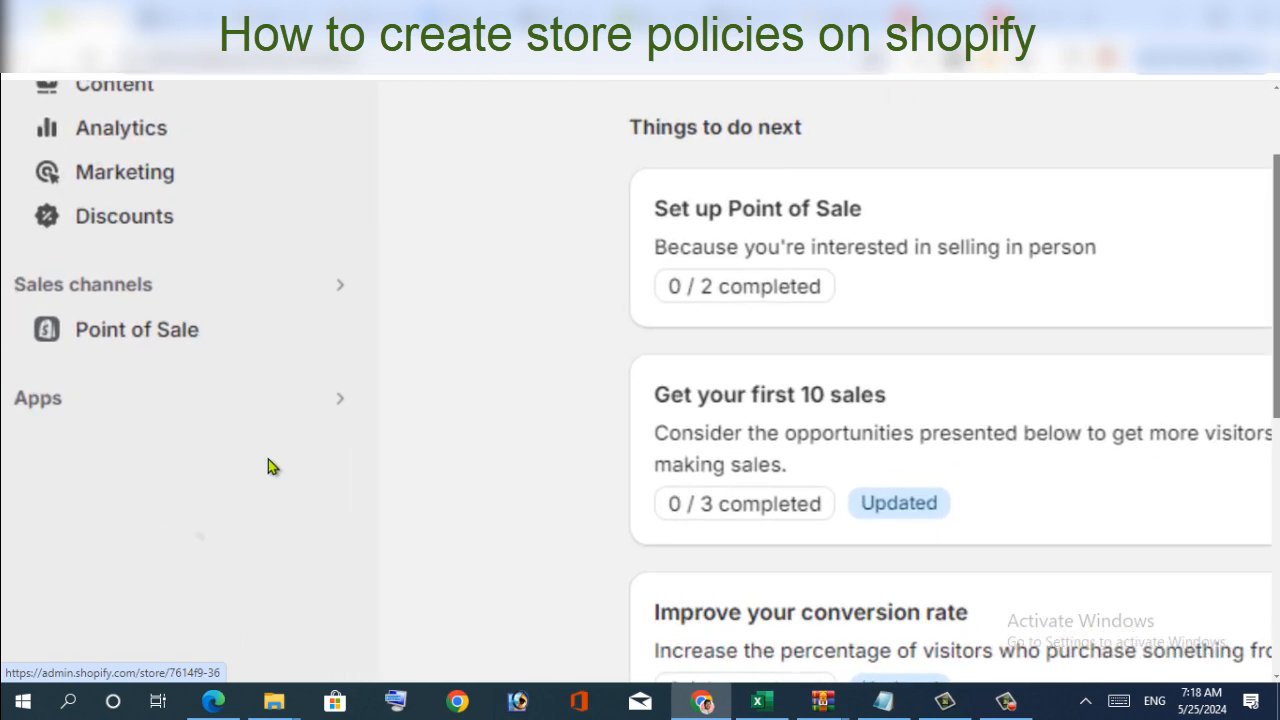
pyautogui.scroll(4, 268, 459)
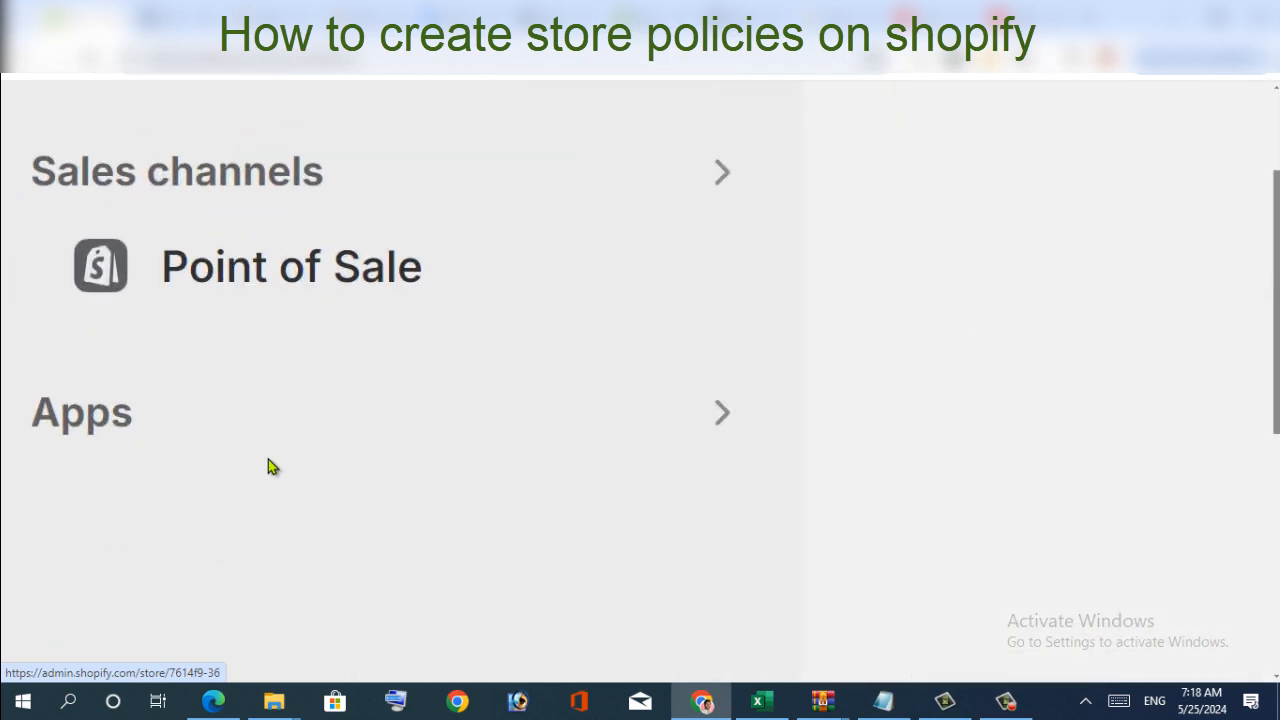
pyautogui.scroll(-3, 268, 459)
pyautogui.scroll(-3, 268, 459)
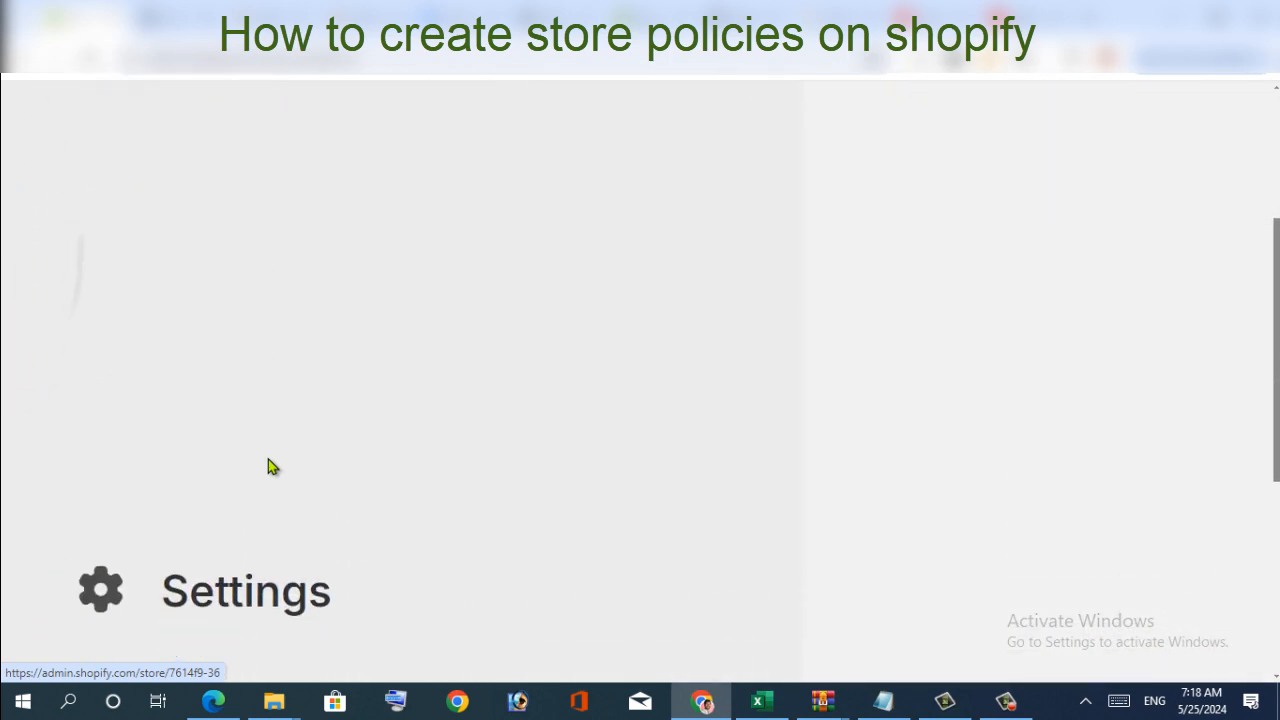
pyautogui.scroll(1, 268, 459)
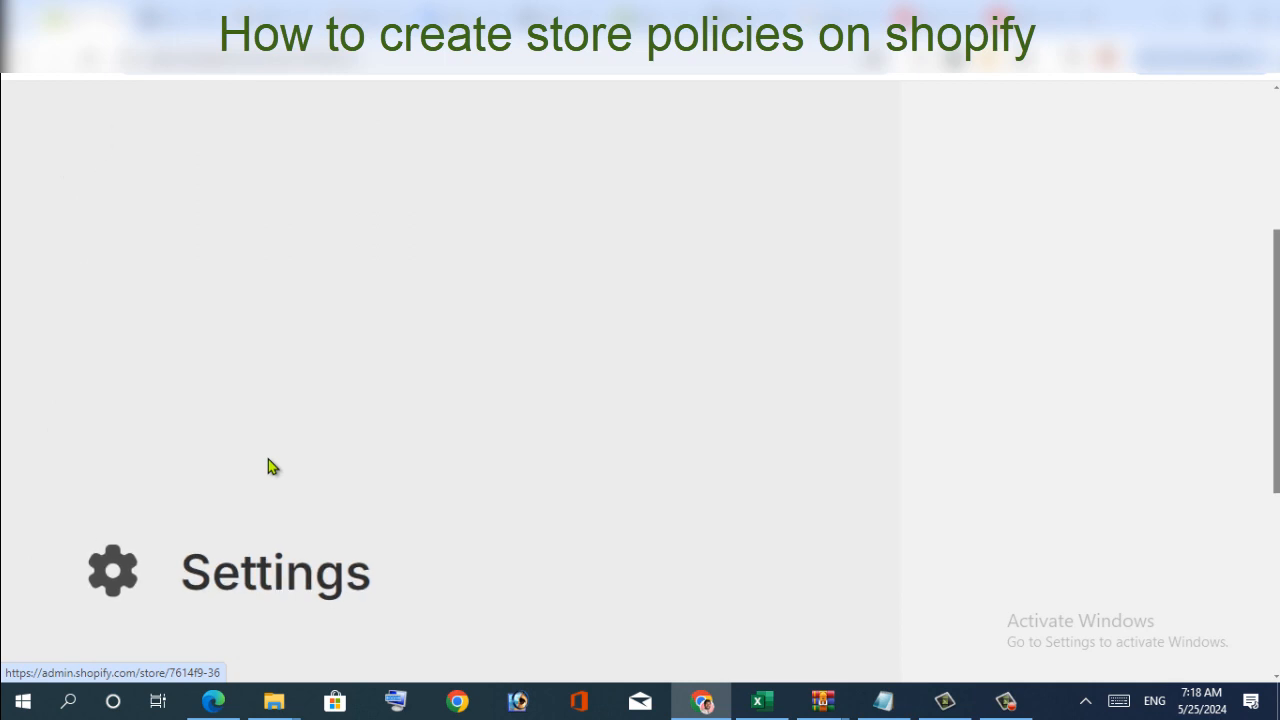
pyautogui.click(268, 459)
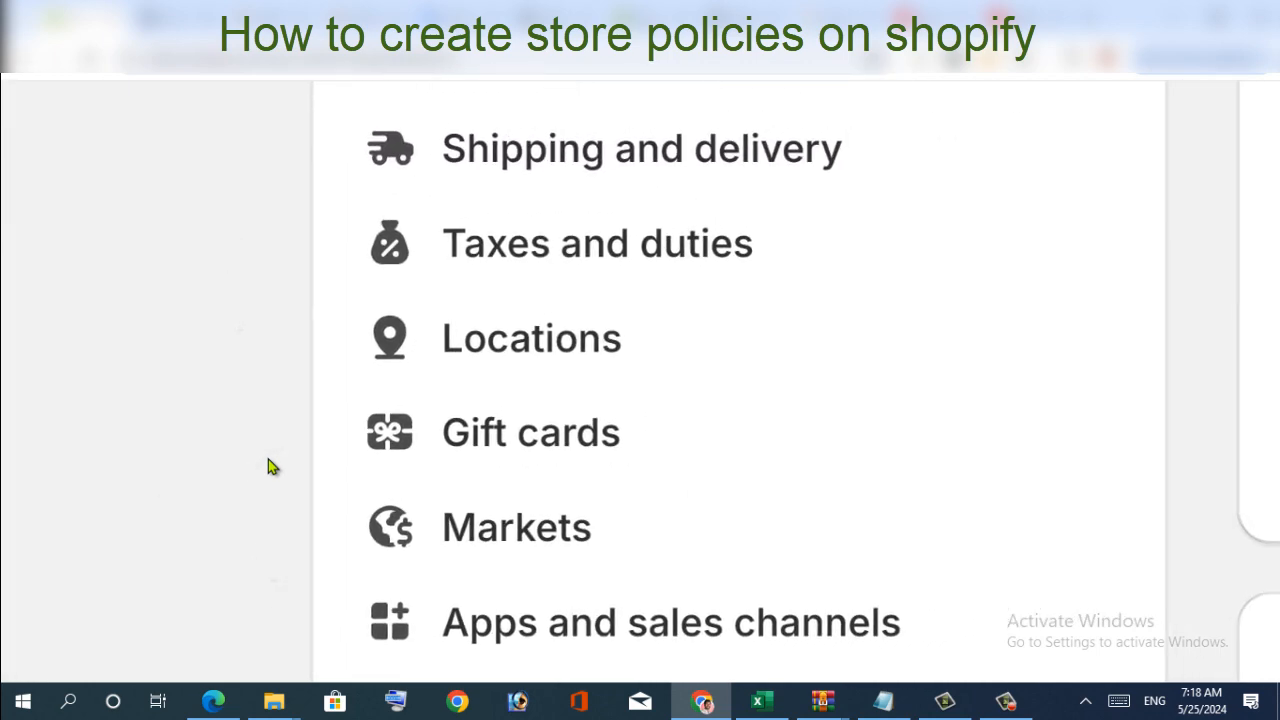
# Go to the Policies page in the store settings
pyautogui.scroll(4, 268, 459)
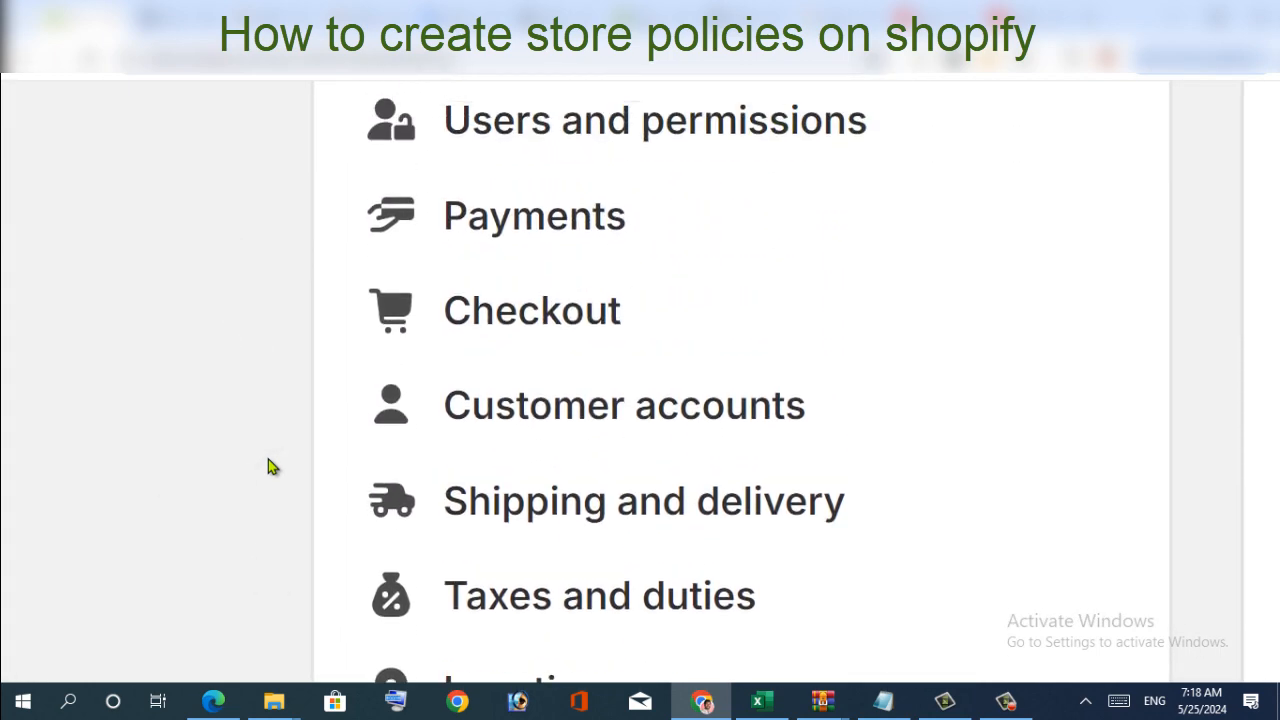
pyautogui.scroll(3, 268, 459)
pyautogui.scroll(-1, 268, 459)
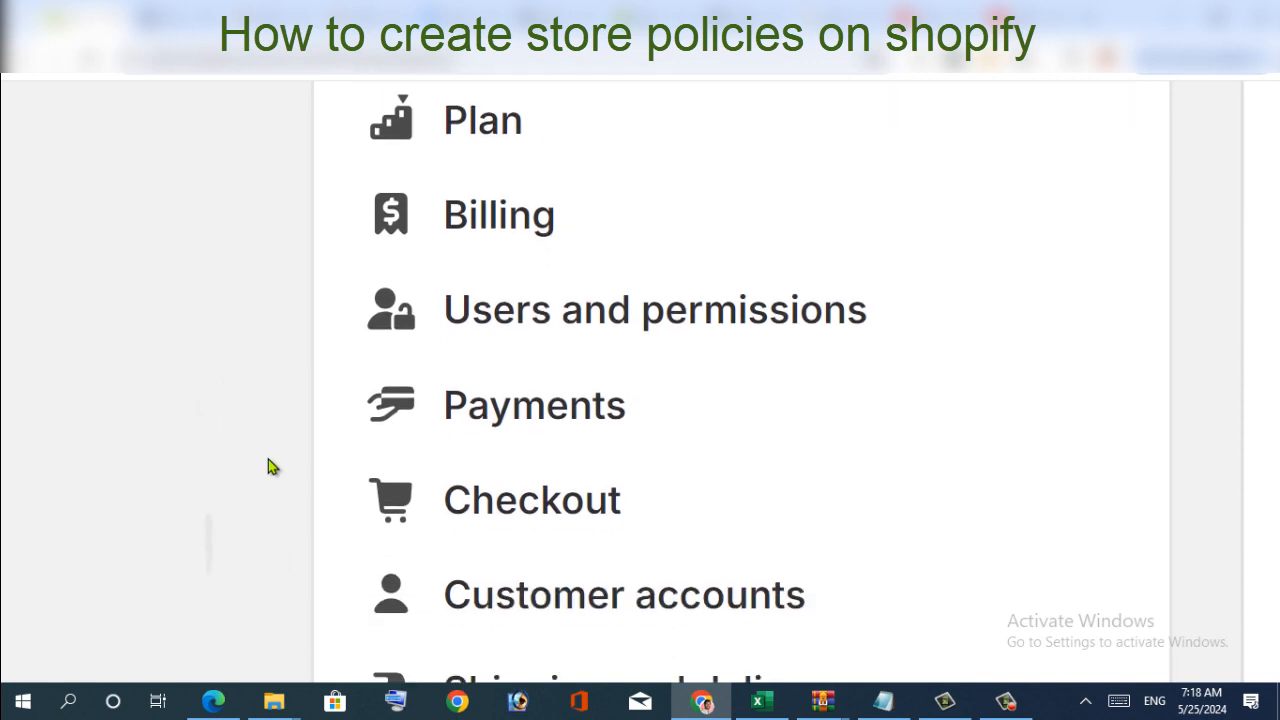
pyautogui.scroll(-6, 268, 462)
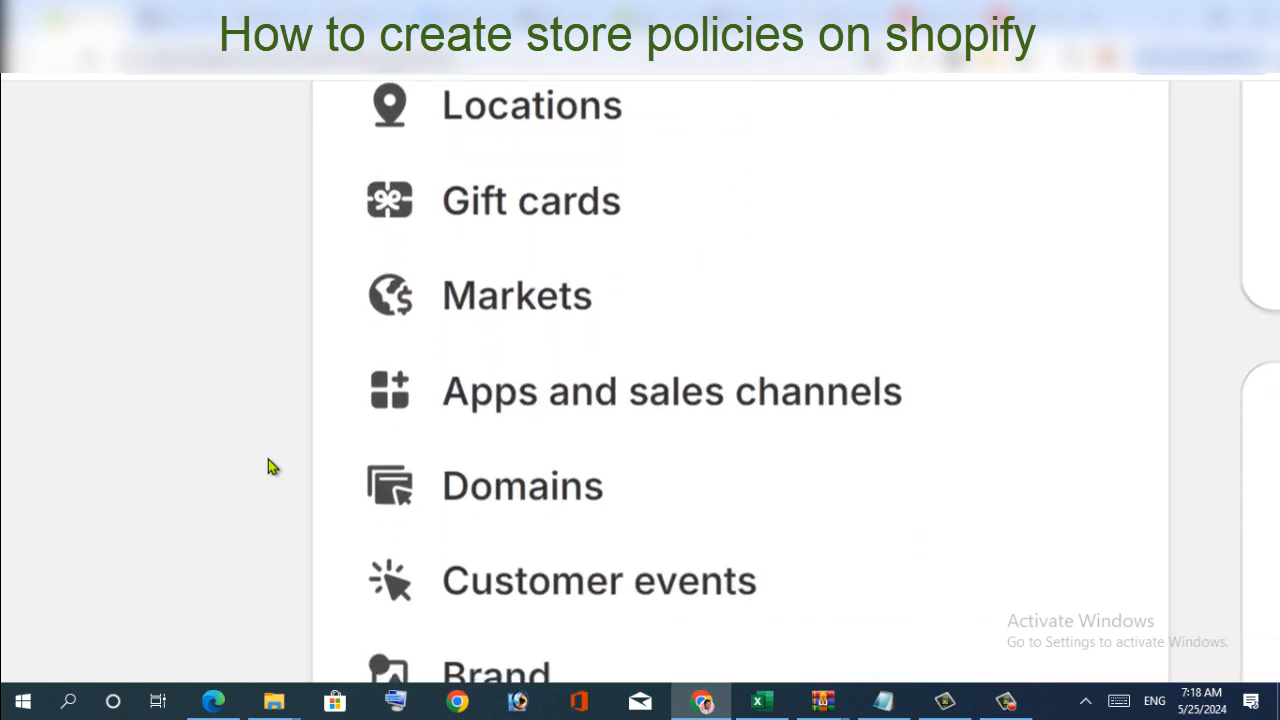
pyautogui.scroll(-5, 268, 459)
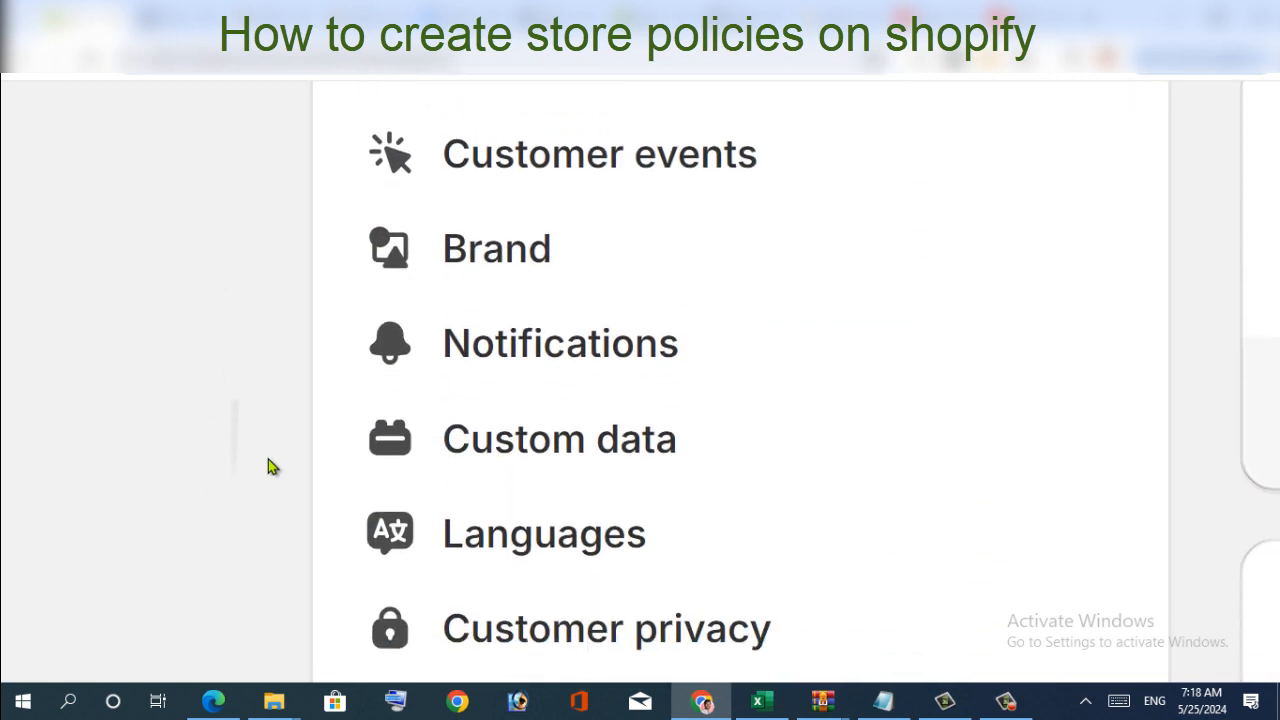
pyautogui.scroll(-3, 268, 459)
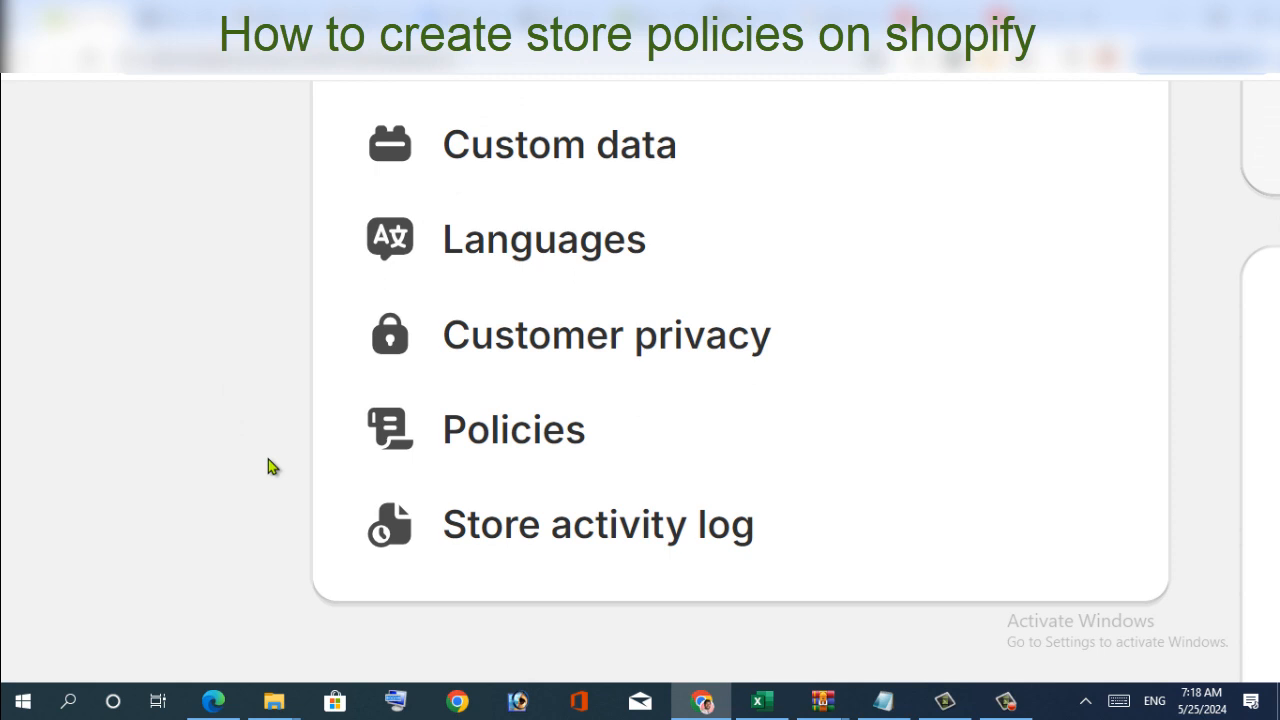
pyautogui.scroll(3, 268, 462)
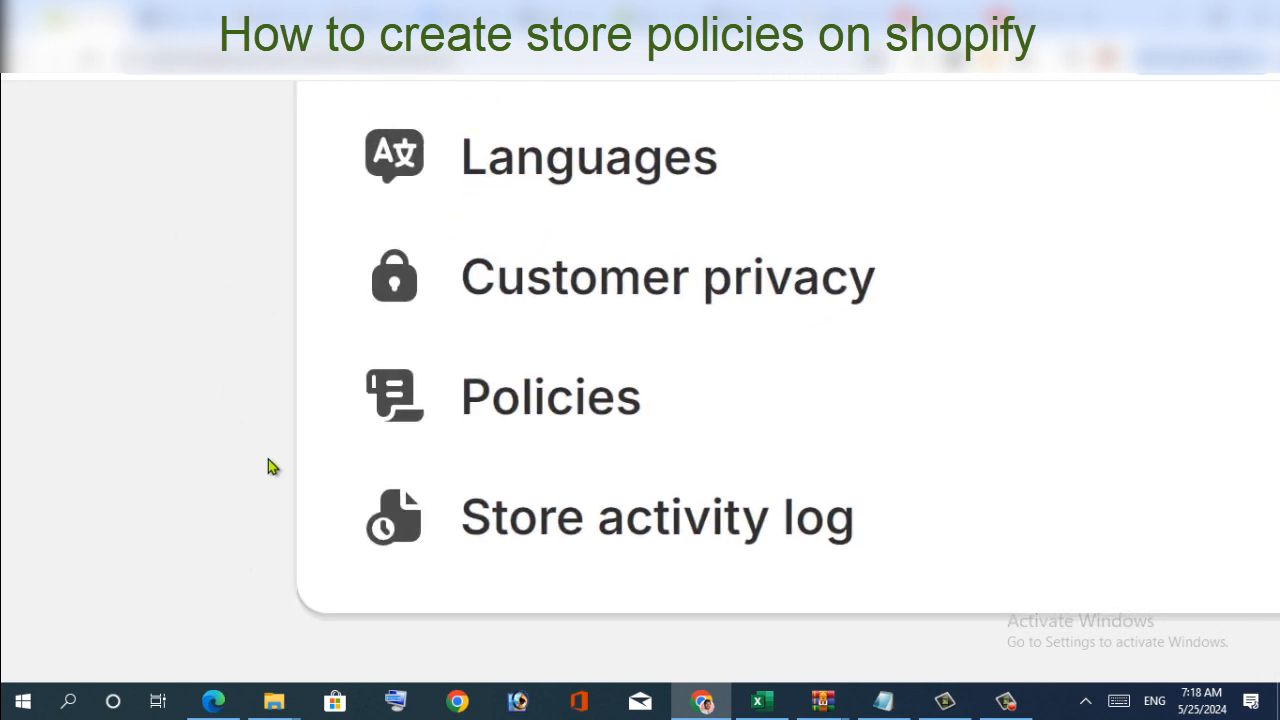
pyautogui.scroll(10, 268, 459)
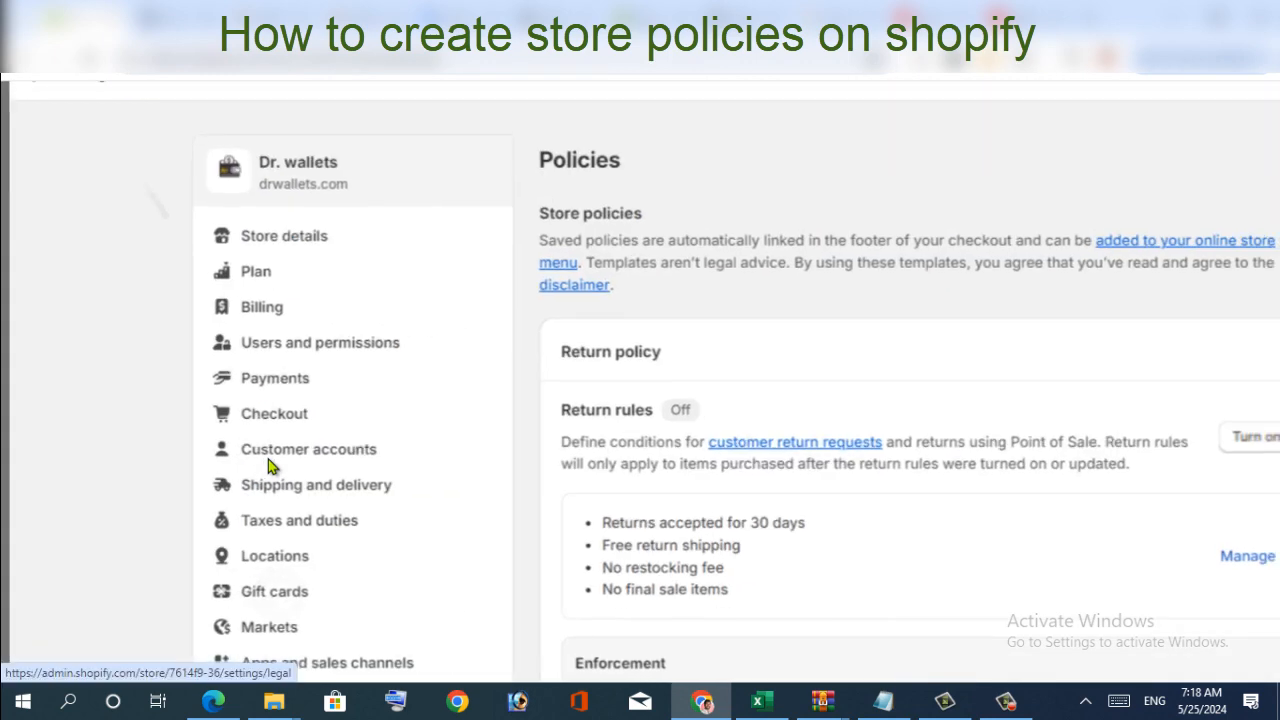
# Turn on the return rules in the store's Return policy section
pyautogui.scroll(-2, 268, 459)
pyautogui.scroll(4, 268, 459)
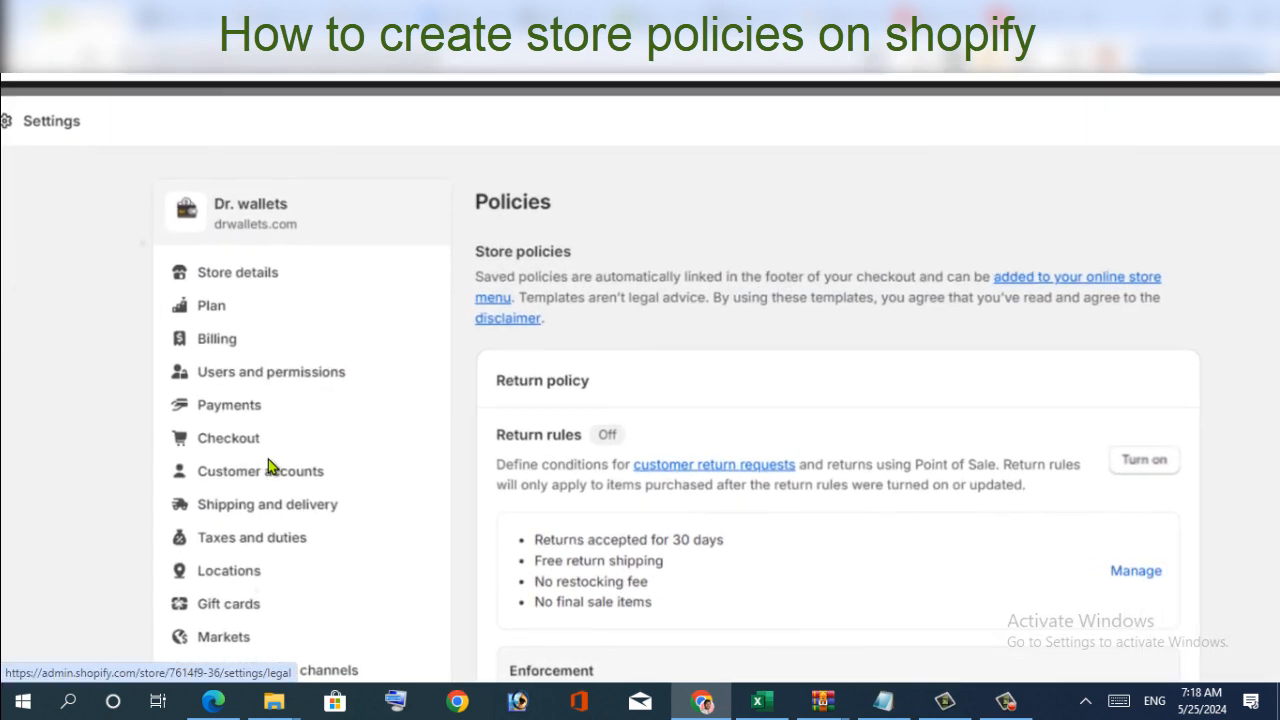
pyautogui.scroll(-3, 268, 459)
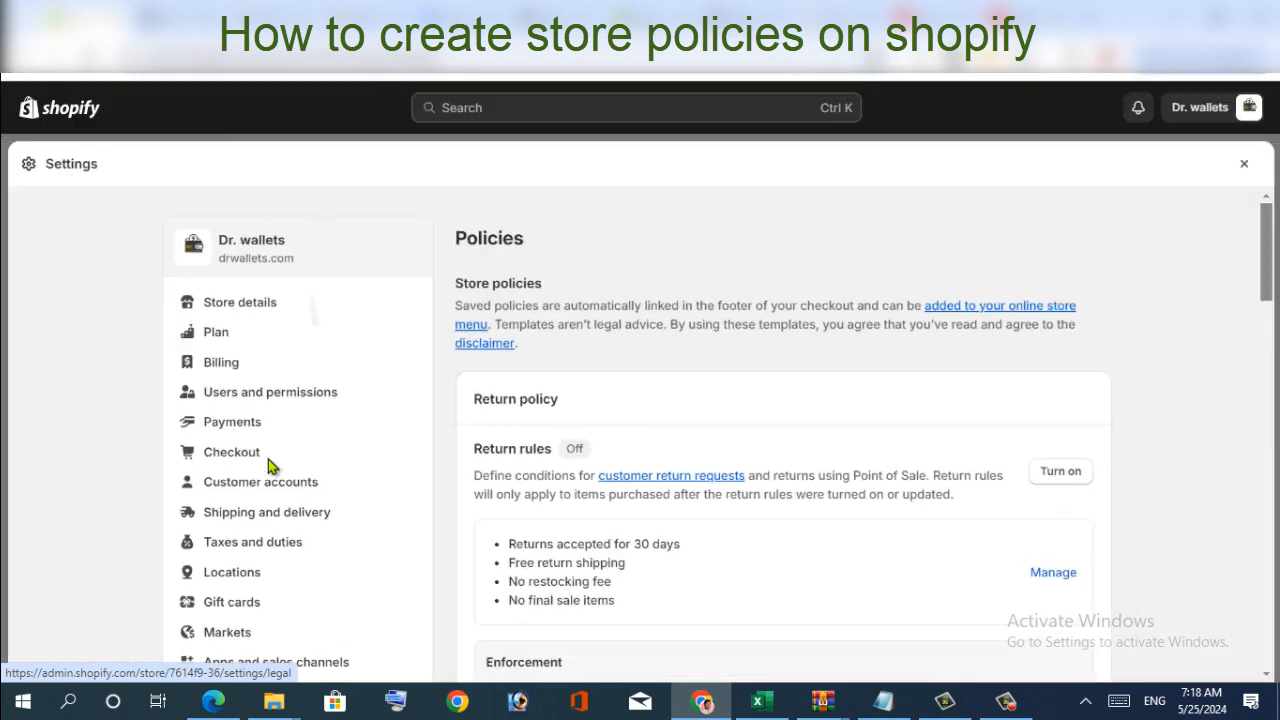
pyautogui.scroll(-10, 268, 459)
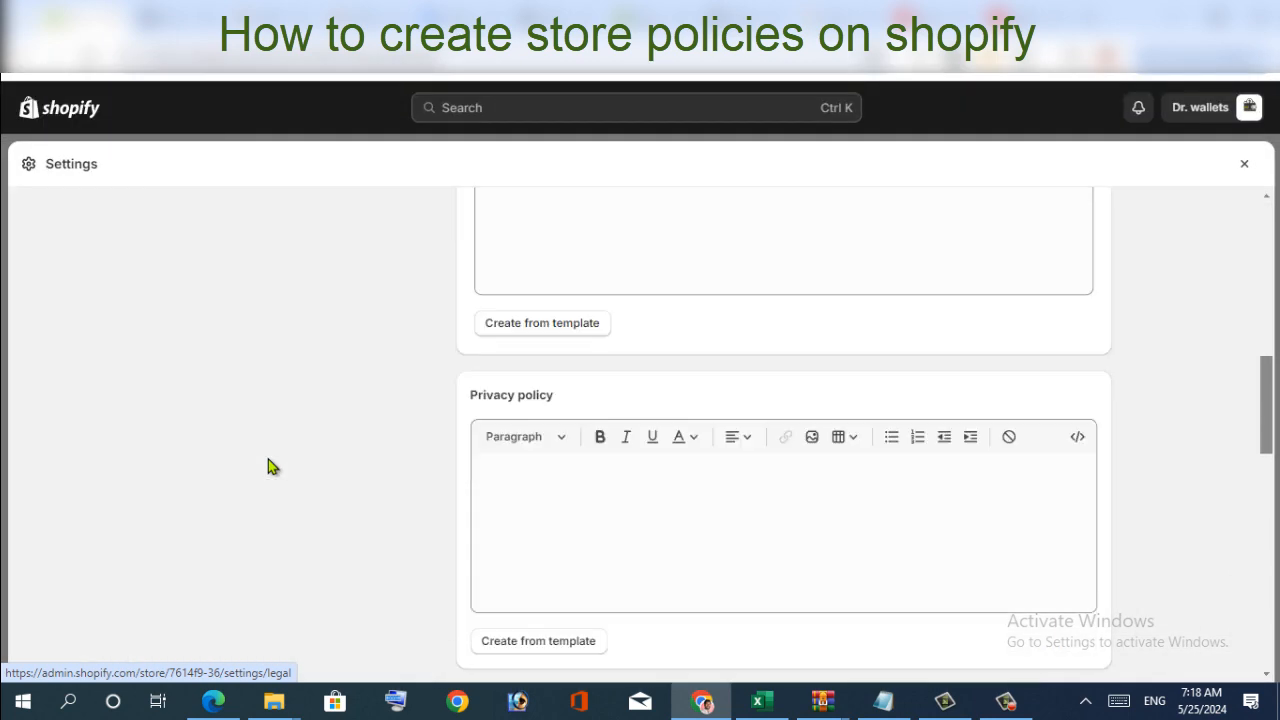
pyautogui.scroll(8, 268, 463)
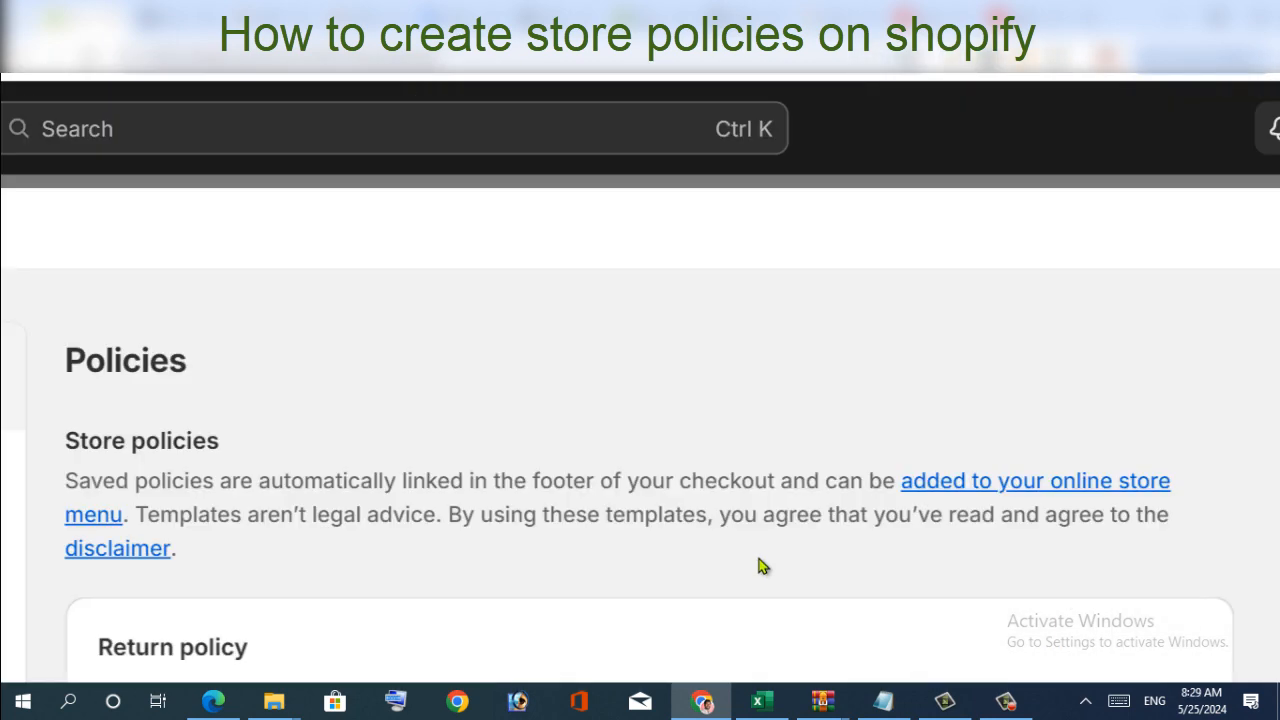
pyautogui.scroll(-3, 758, 563)
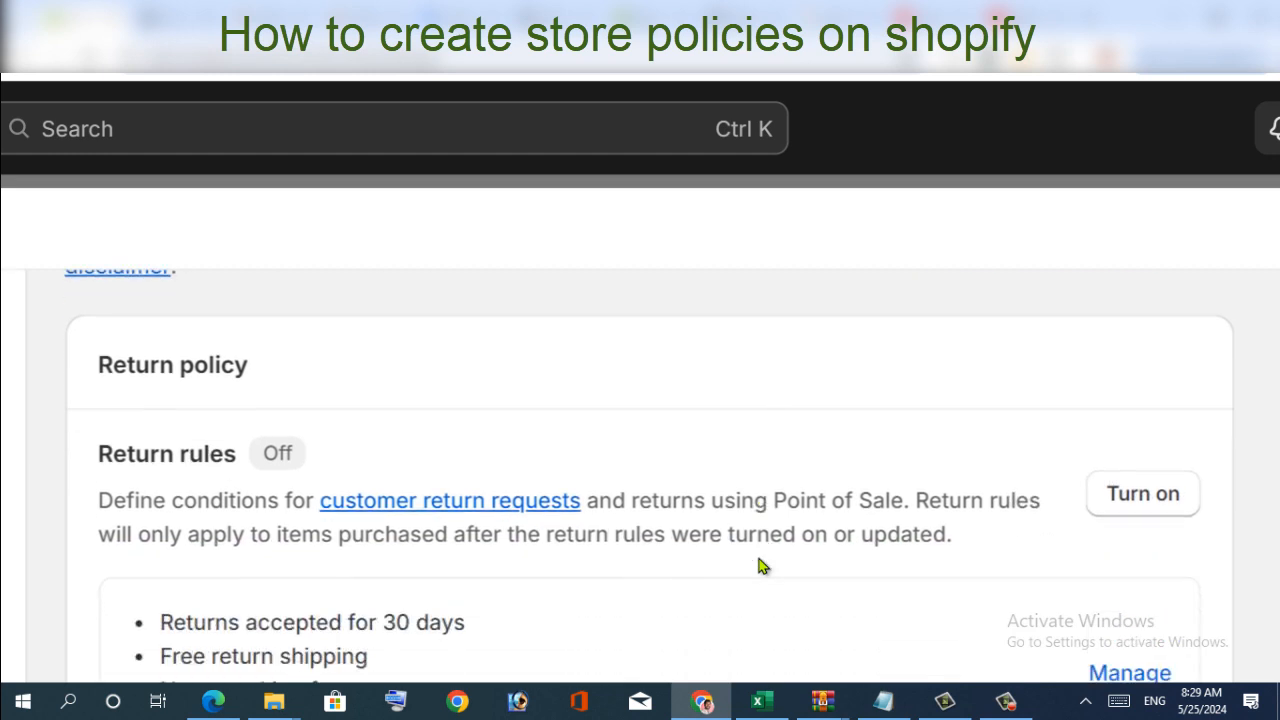
pyautogui.scroll(-2, 758, 566)
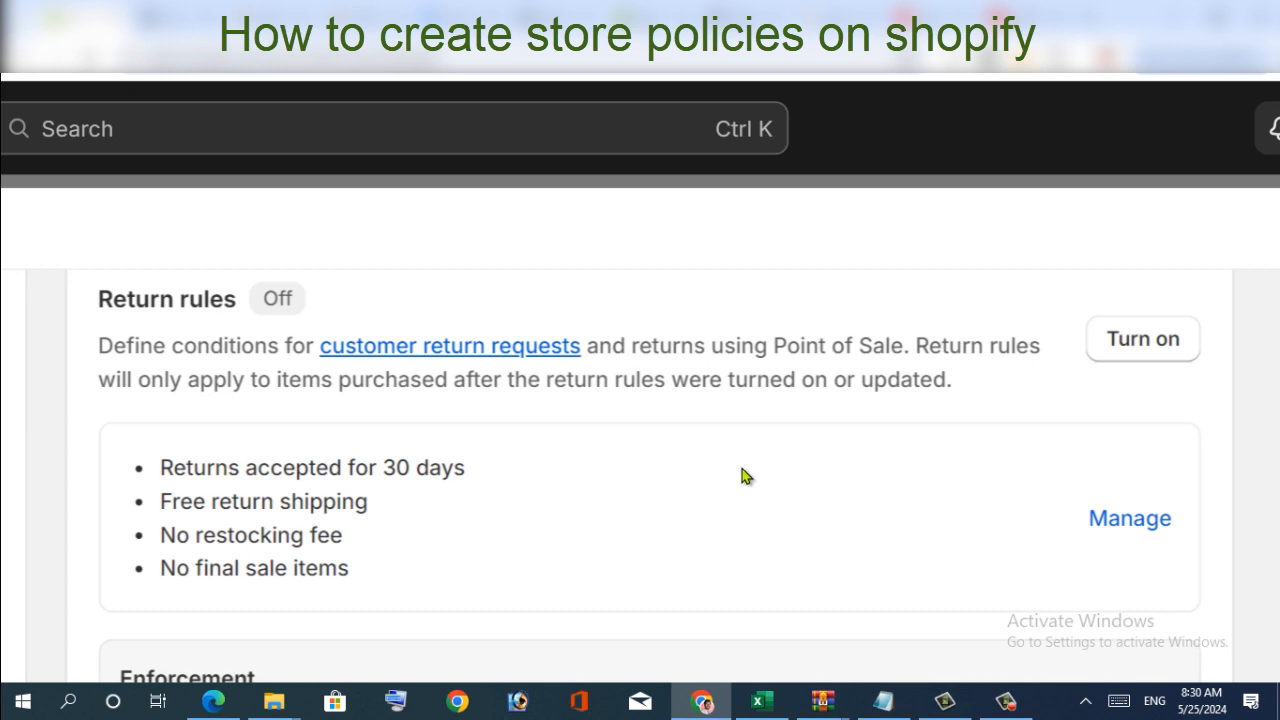
pyautogui.scroll(-1, 741, 477)
pyautogui.scroll(2, 741, 477)
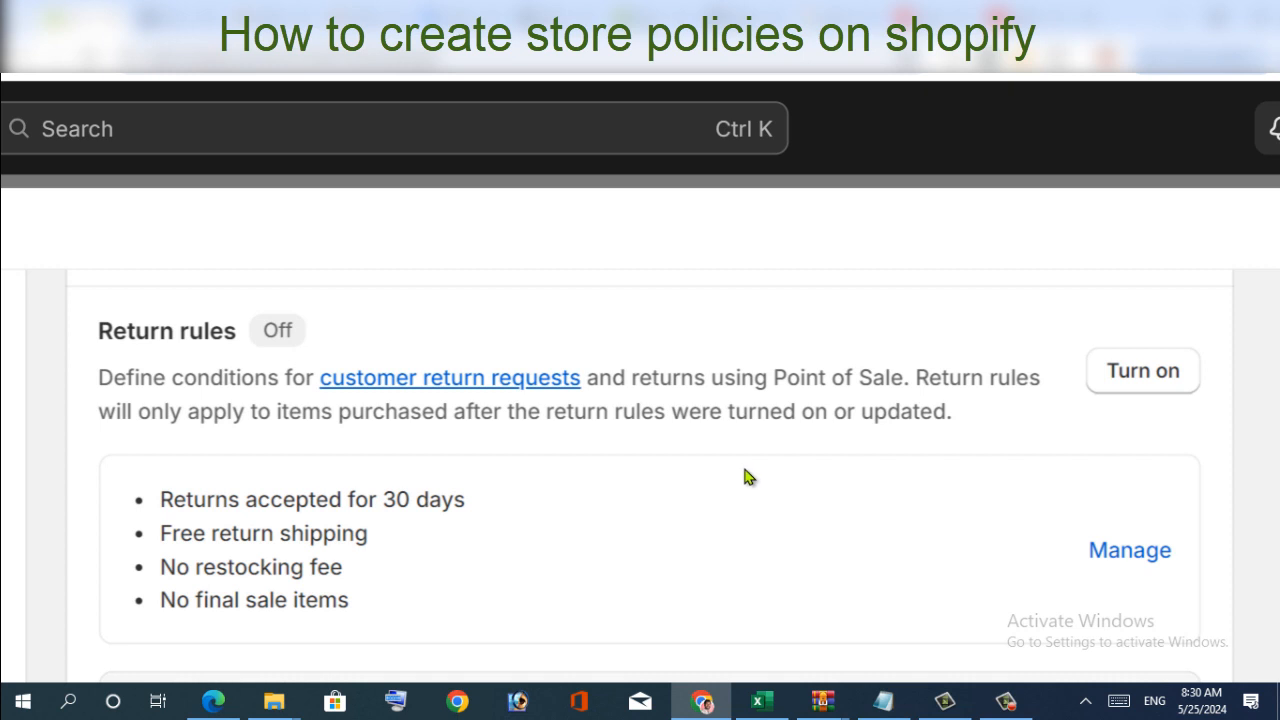
pyautogui.click(1138, 392)
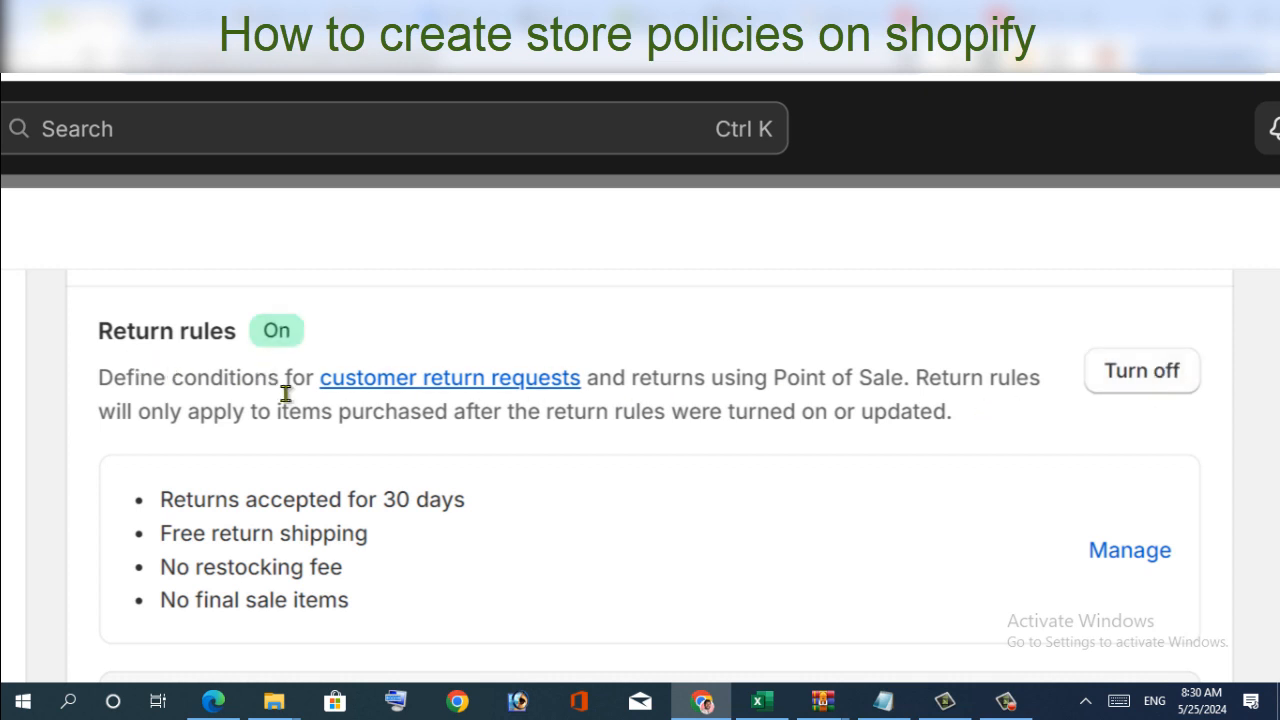
# Fill the Written return and refund policy with the text from Shopify's template
pyautogui.scroll(-4, 503, 546)
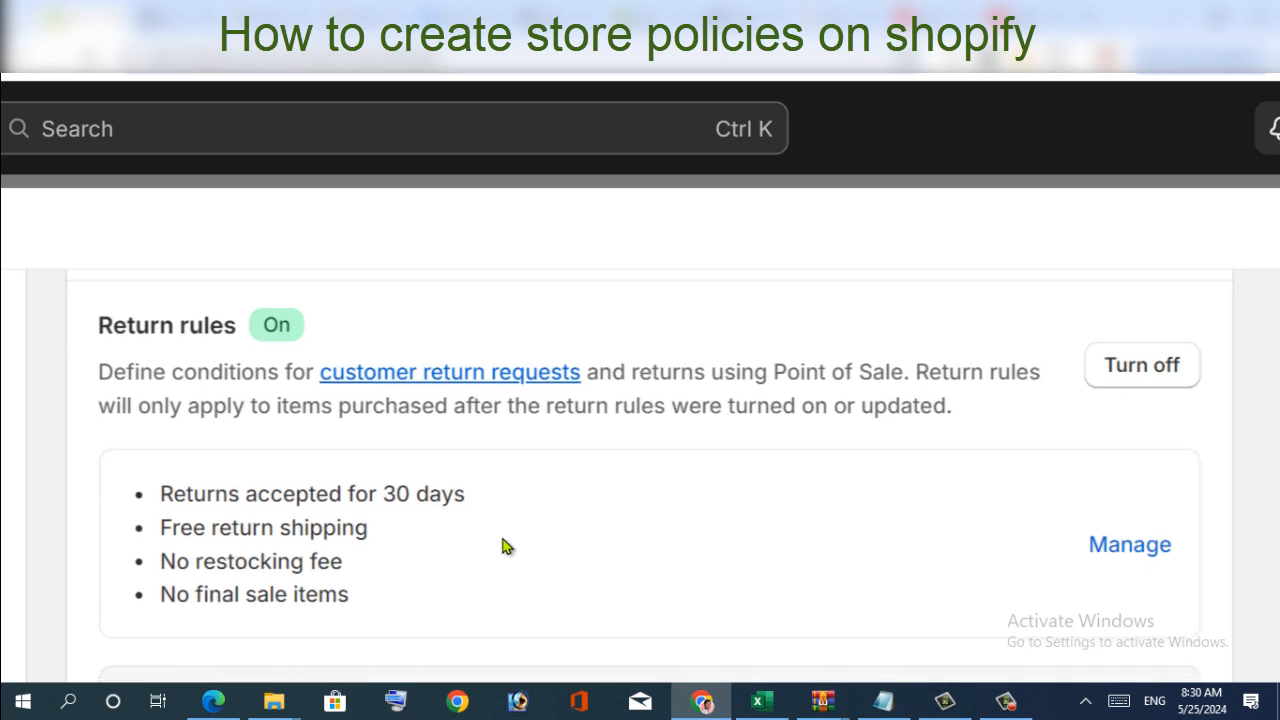
pyautogui.scroll(-3, 503, 540)
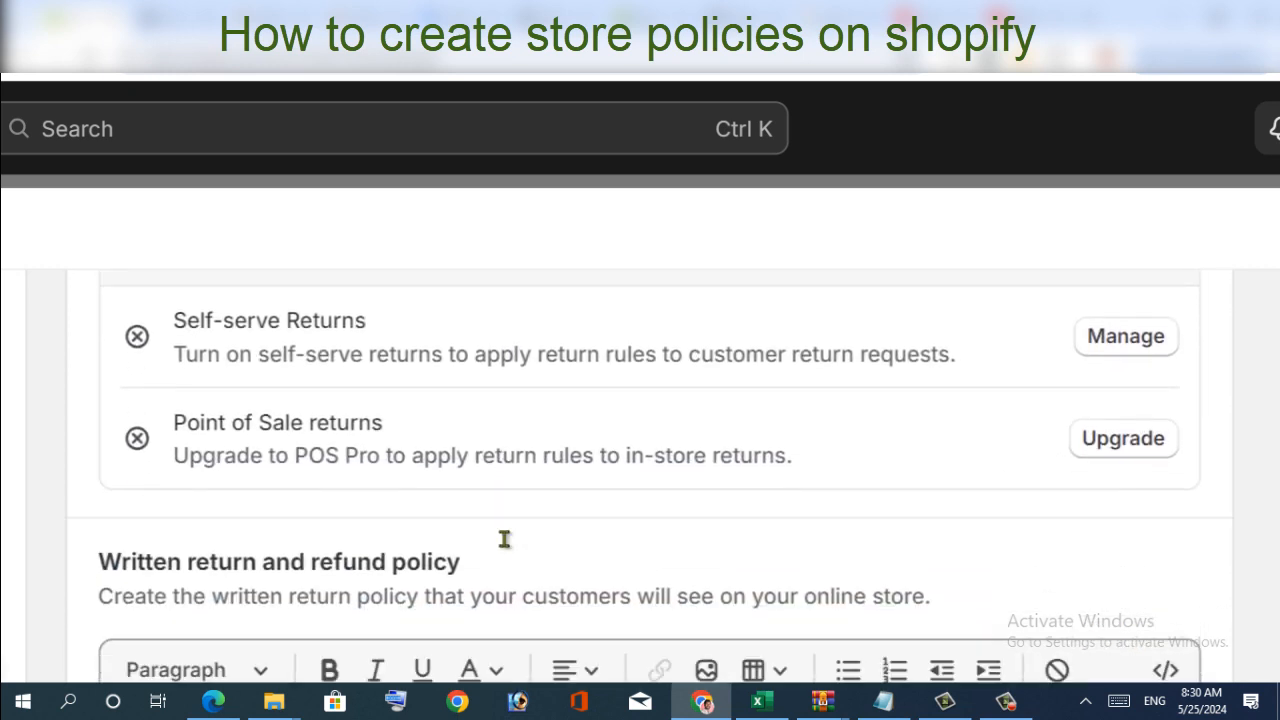
pyautogui.scroll(-1, 504, 540)
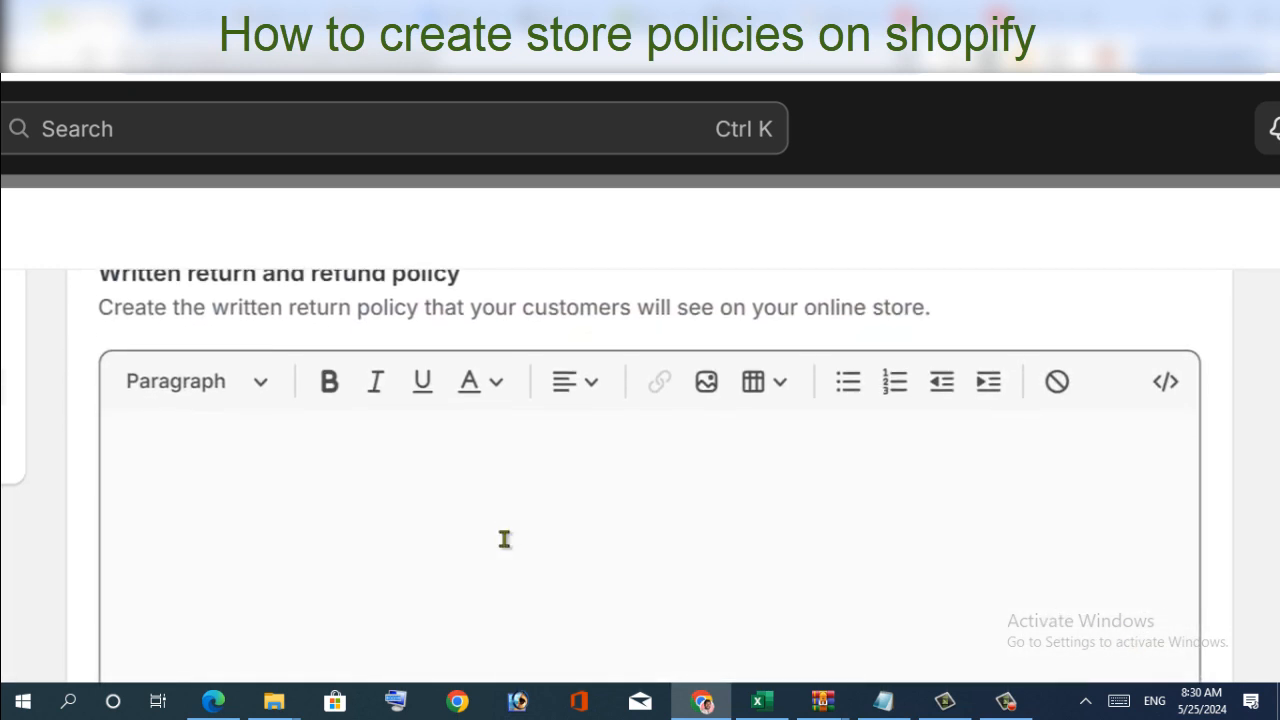
pyautogui.scroll(1, 504, 540)
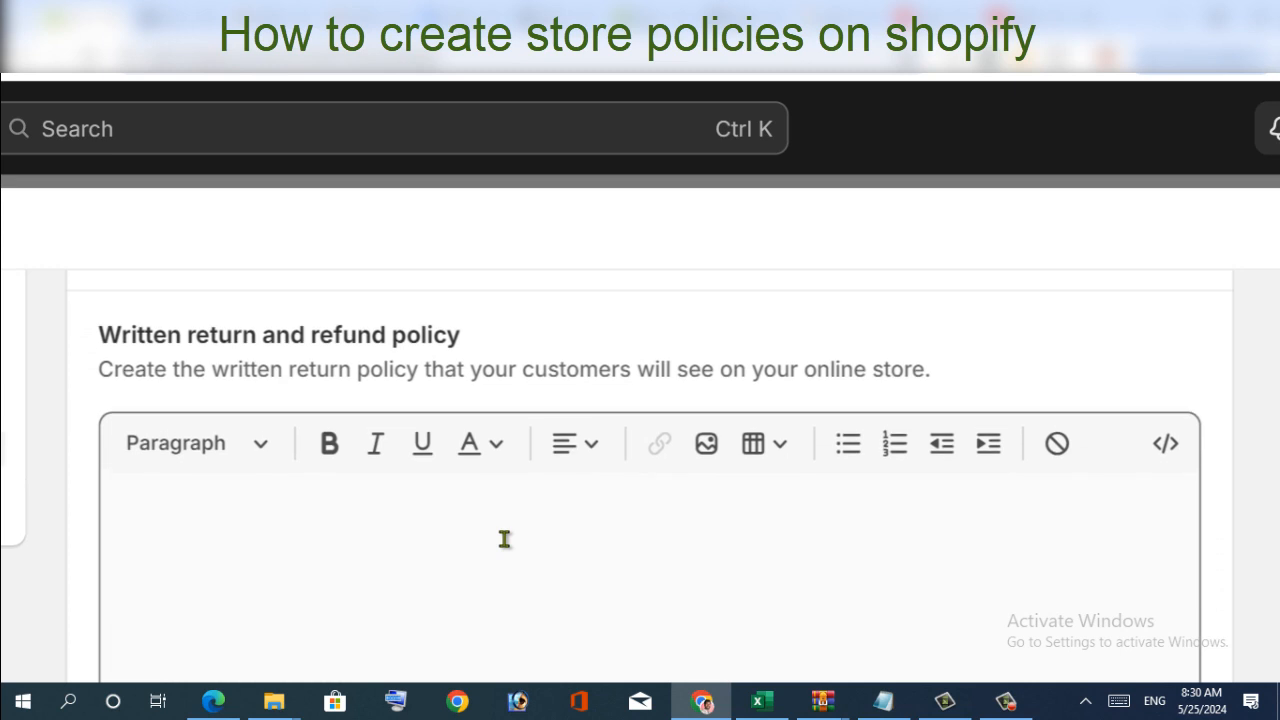
pyautogui.scroll(-1, 504, 539)
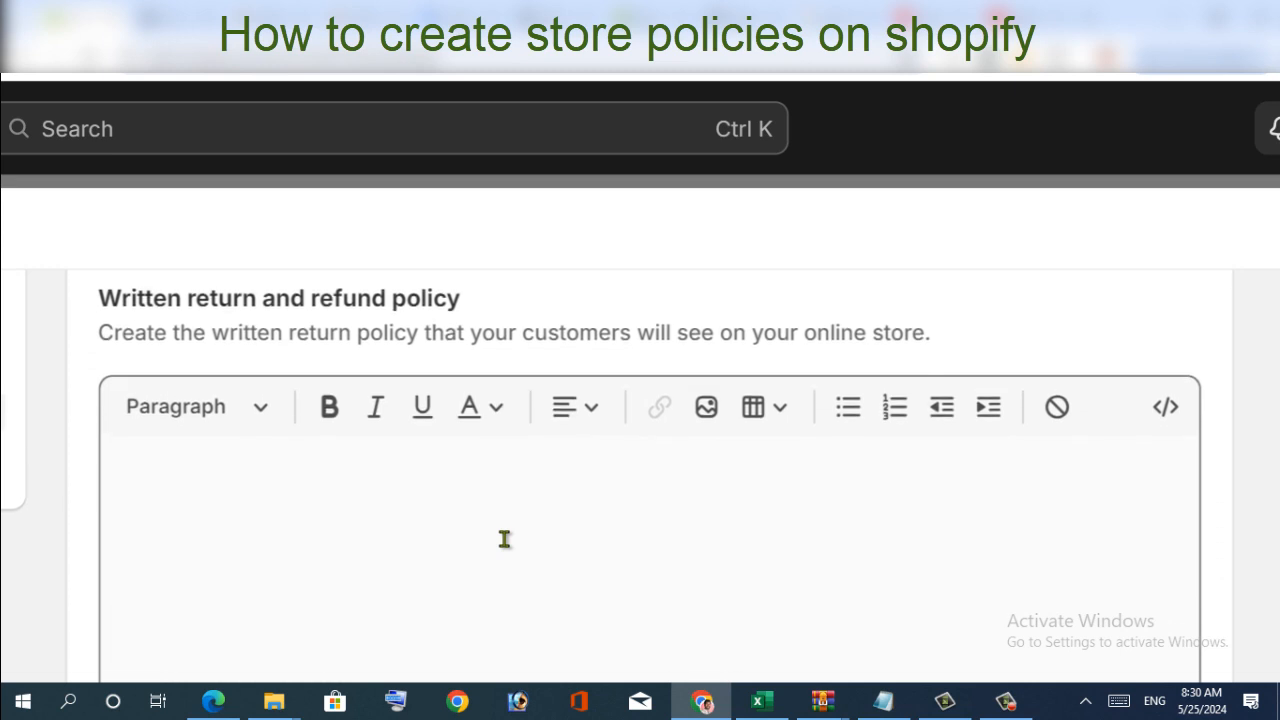
pyautogui.click(135, 384)
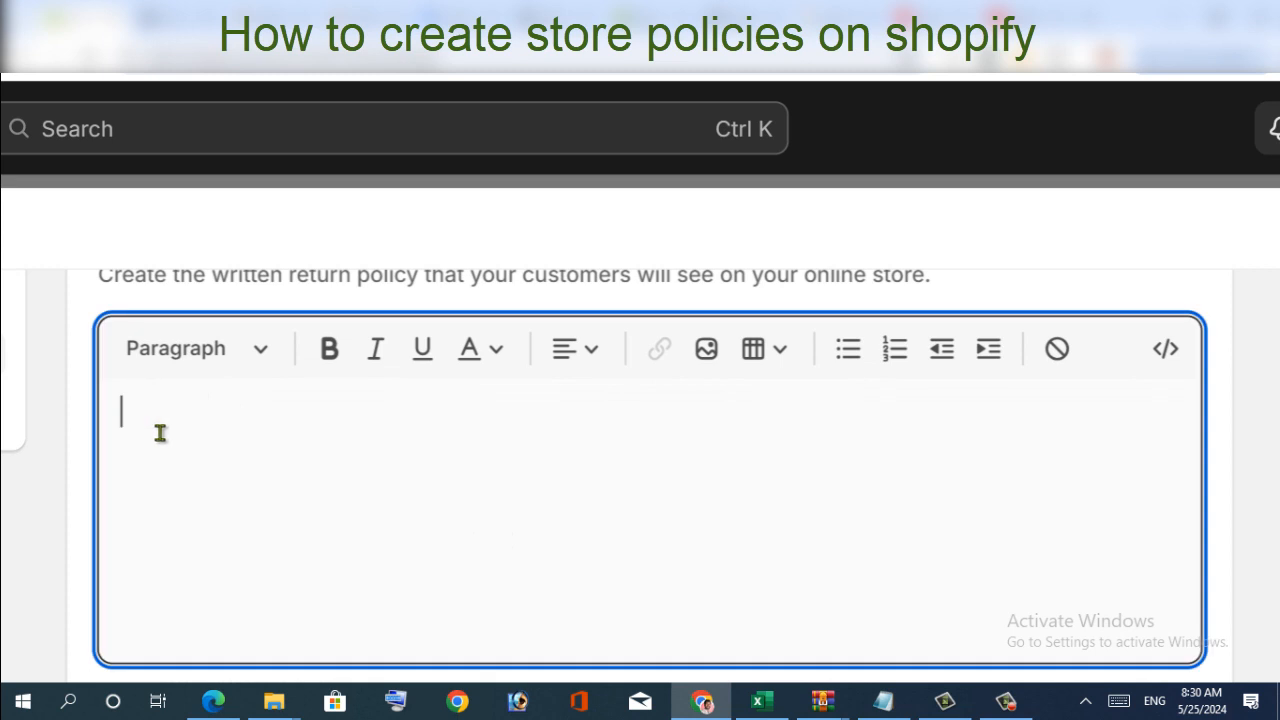
pyautogui.scroll(1, 249, 483)
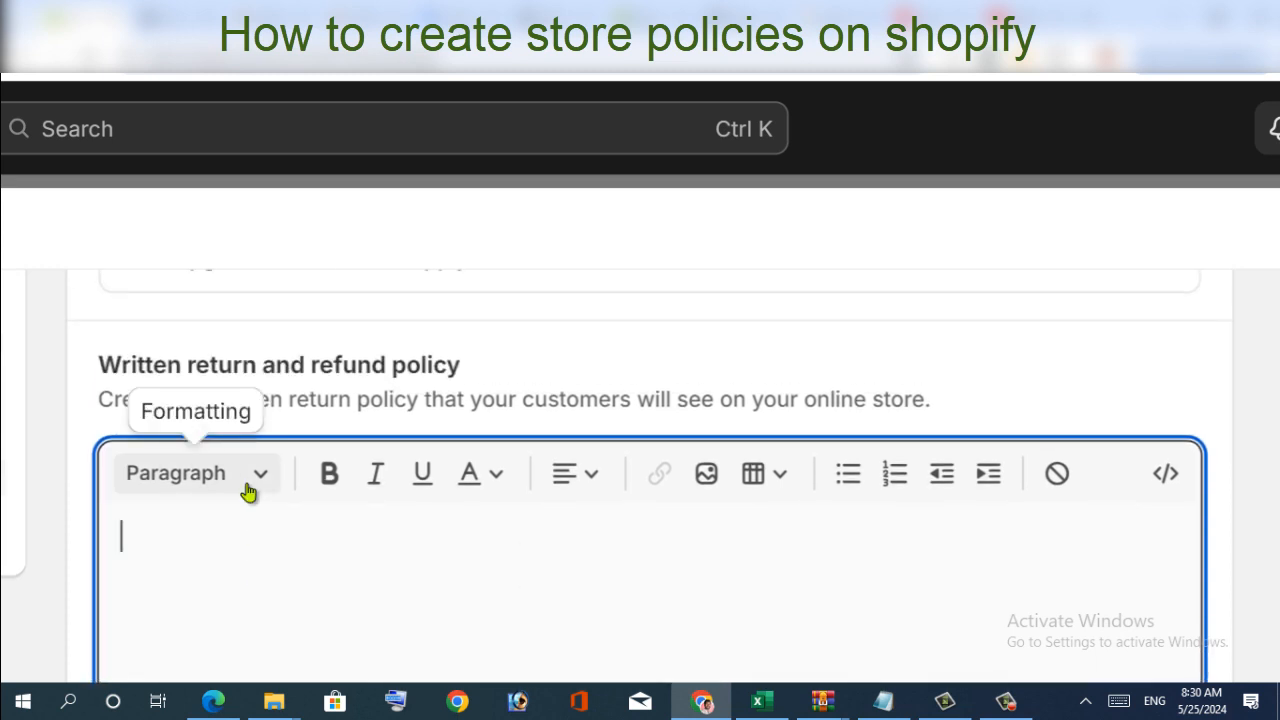
pyautogui.scroll(-1, 250, 491)
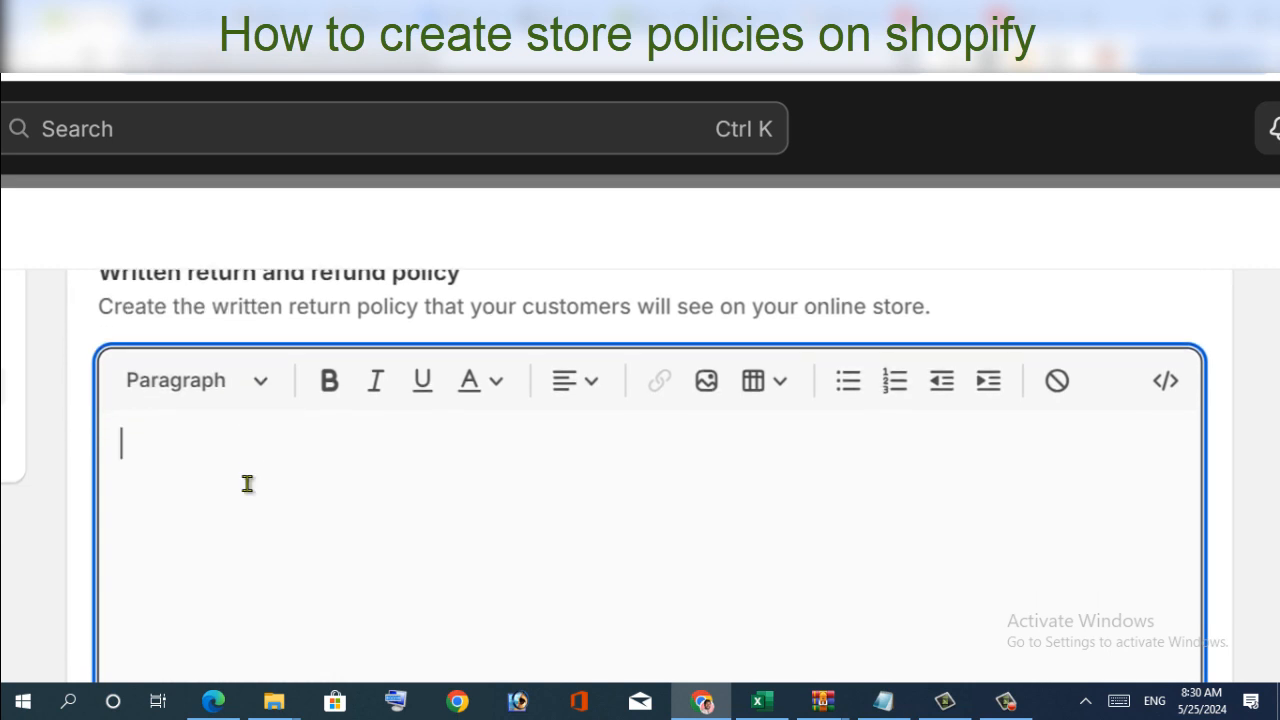
pyautogui.scroll(-1, 247, 483)
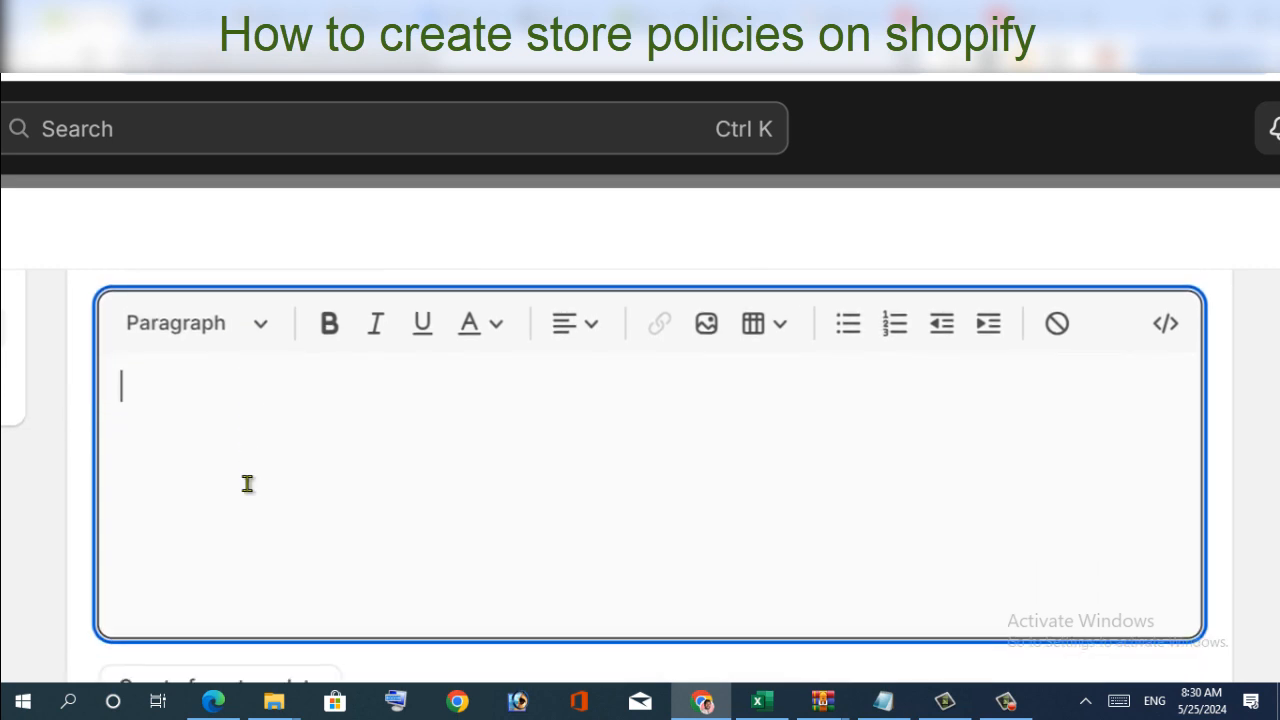
pyautogui.scroll(-4, 737, 494)
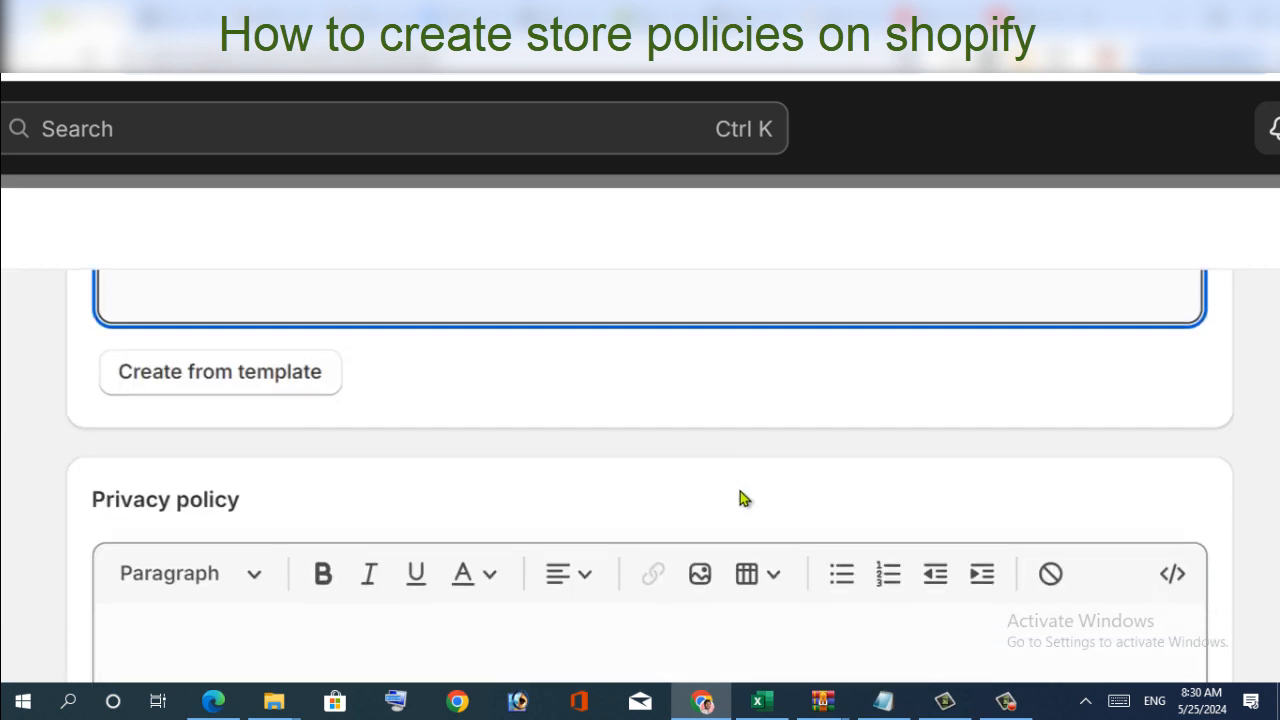
pyautogui.scroll(1, 738, 497)
pyautogui.scroll(1, 737, 497)
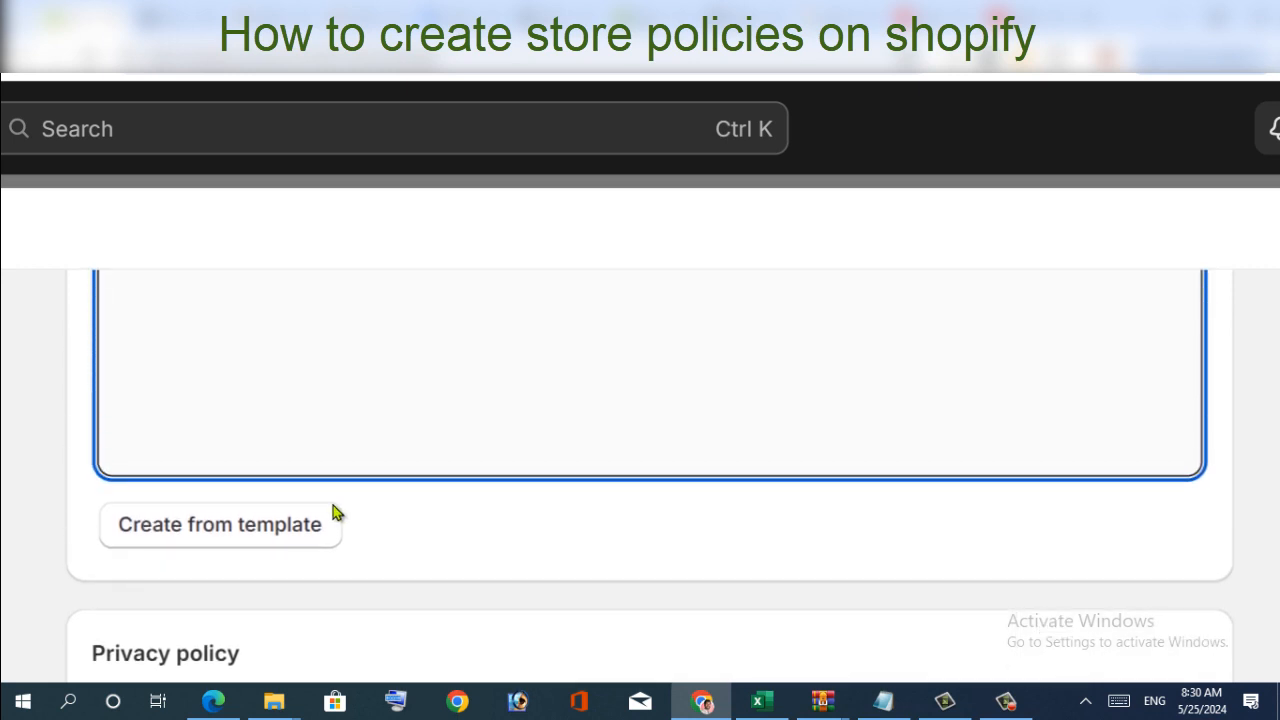
pyautogui.click(232, 541)
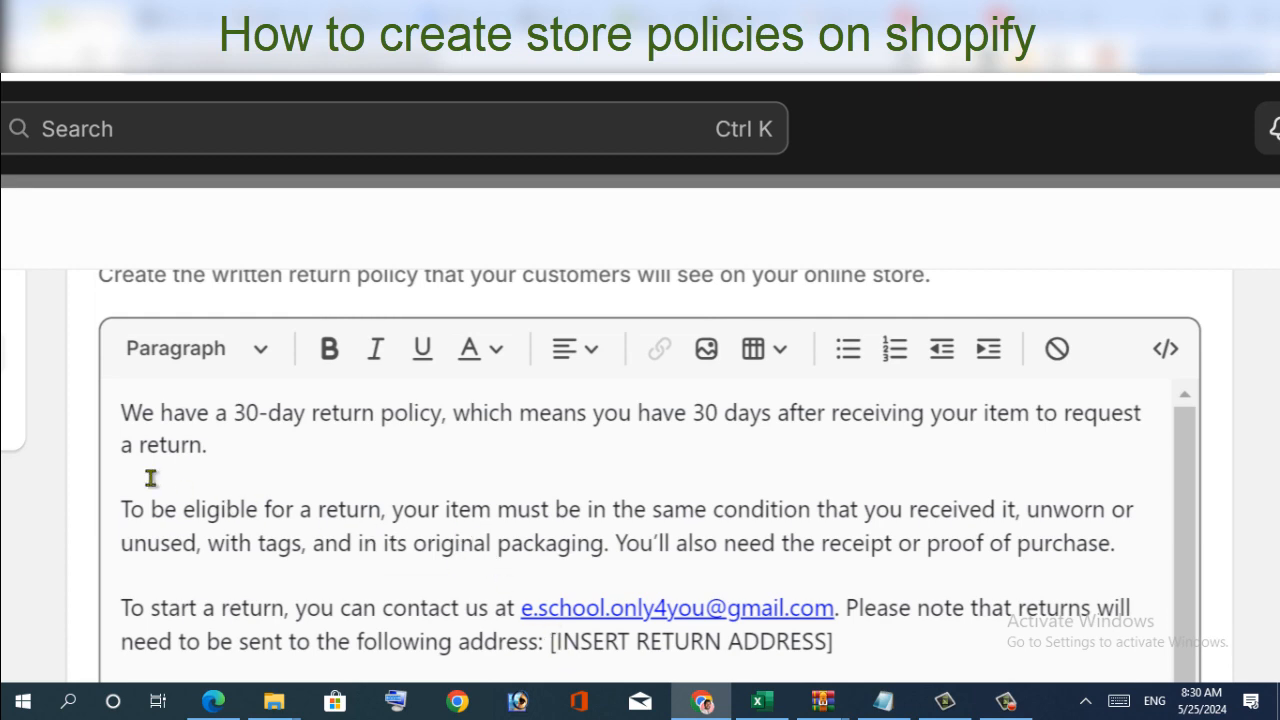
# Review the template text of the Written return and refund policy from the return conditions through to the Refunds section
pyautogui.scroll(1, 309, 517)
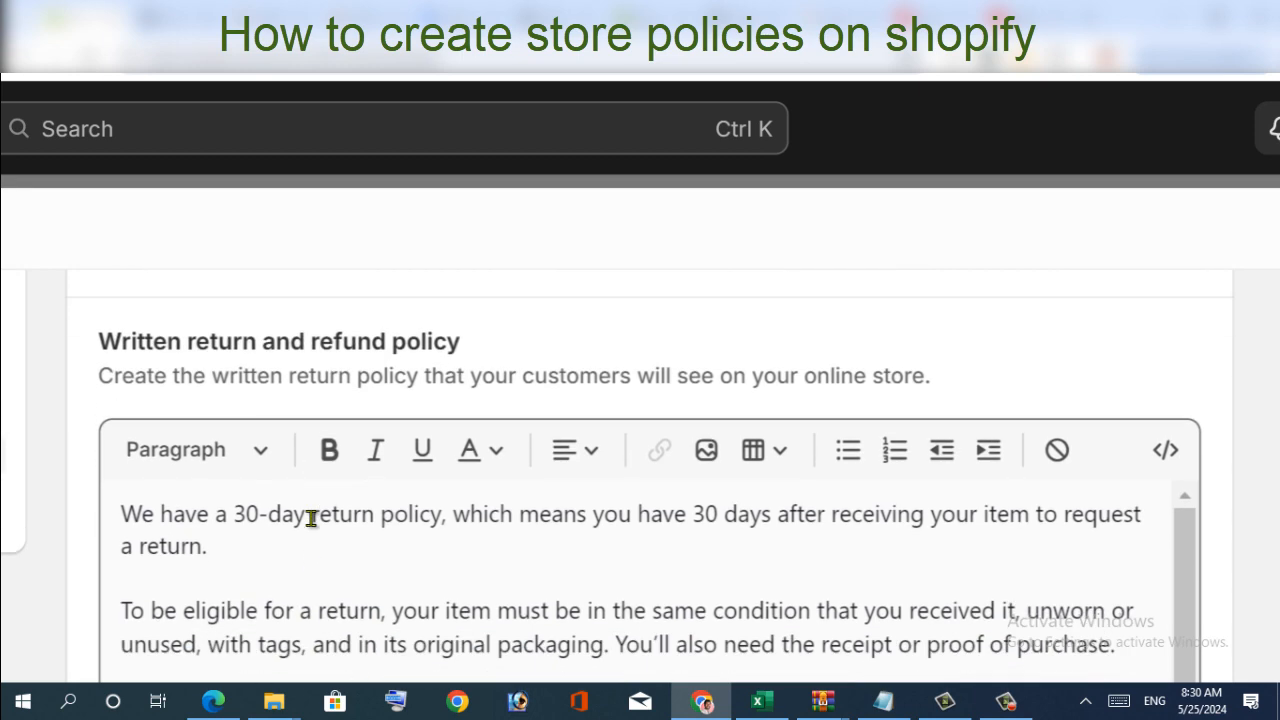
pyautogui.scroll(-1, 311, 518)
pyautogui.scroll(-1, 311, 518)
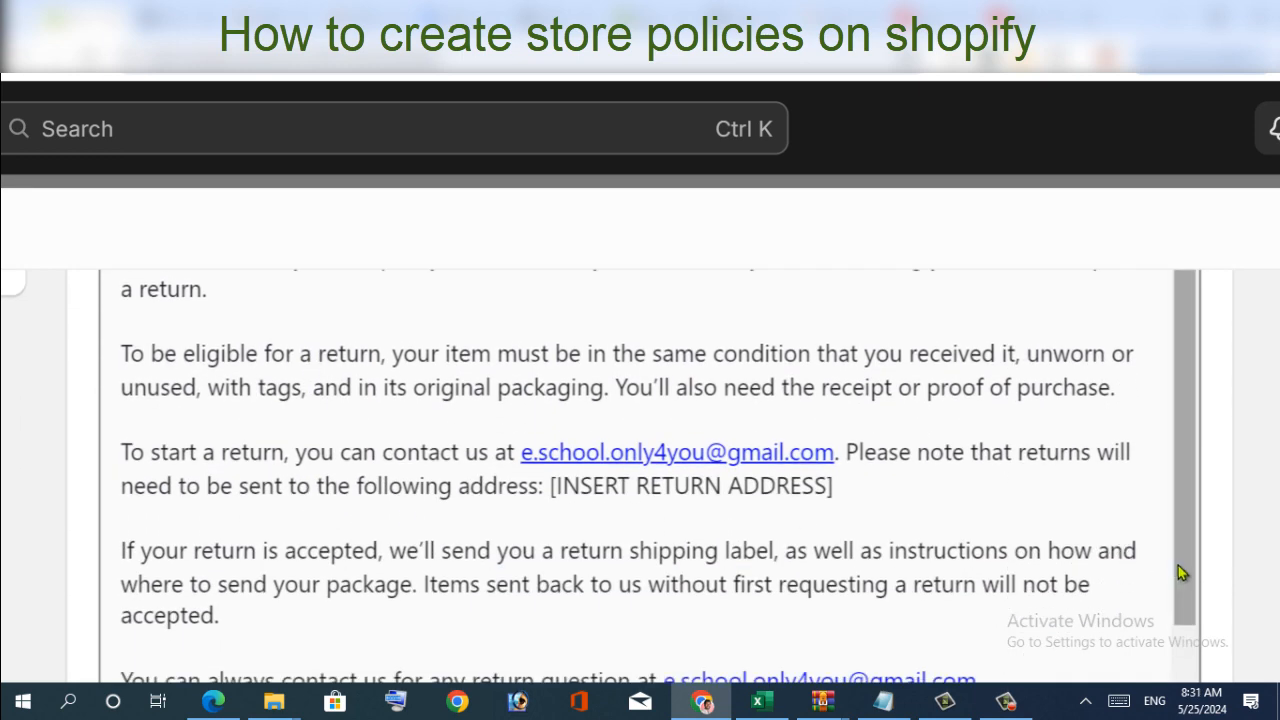
pyautogui.moveTo(1180, 572); pyautogui.dragTo(1175, 527)
pyautogui.hscroll(3, 1175, 527)
pyautogui.scroll(-2, 1175, 527)
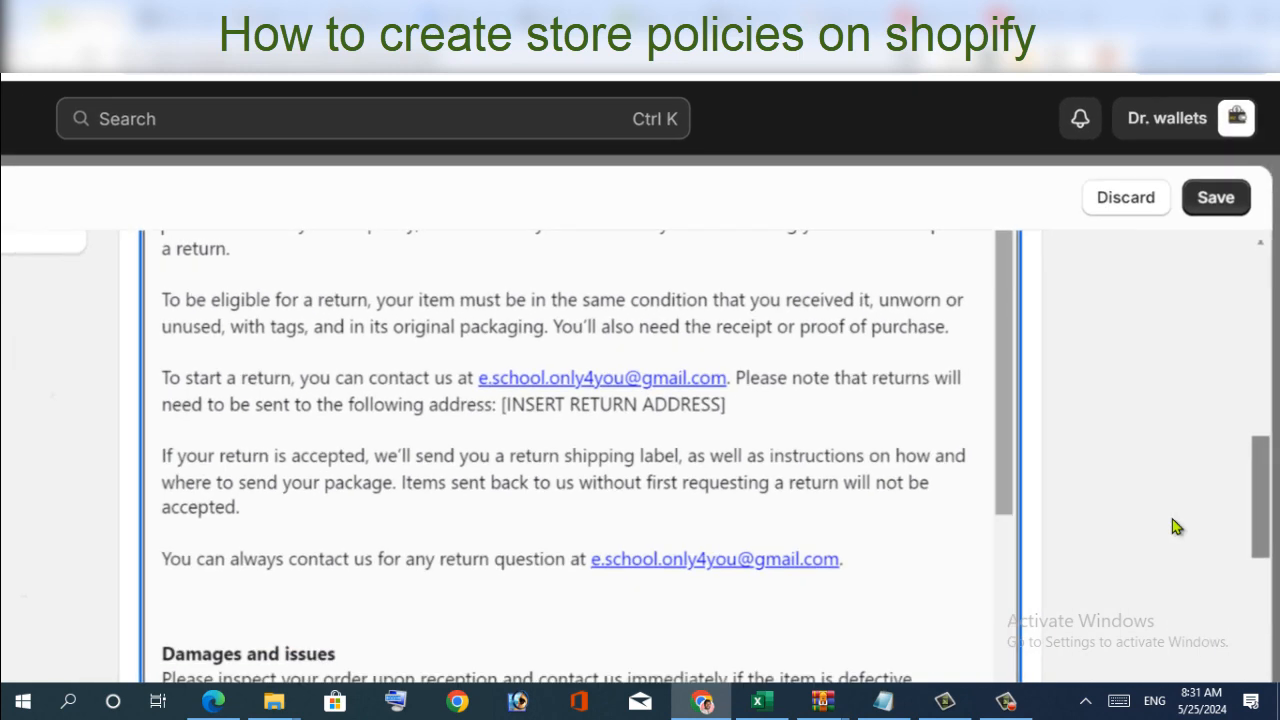
pyautogui.scroll(-2, 1176, 527)
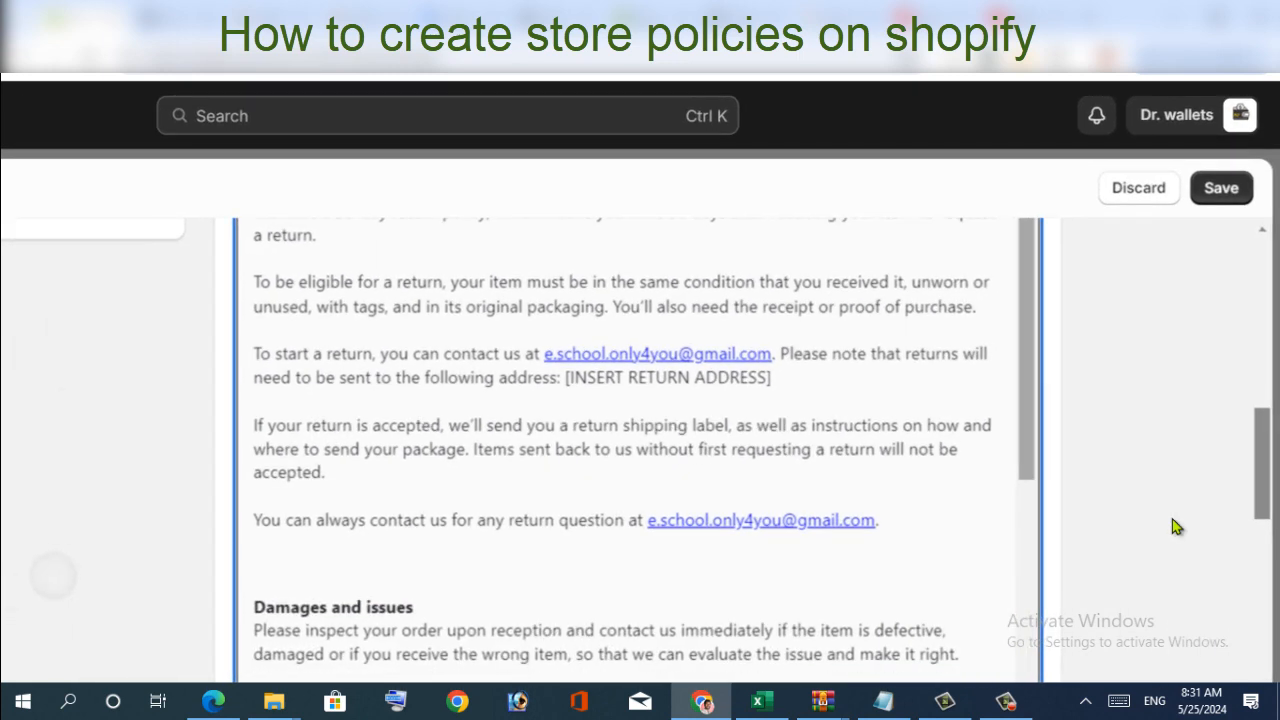
pyautogui.scroll(-1, 1175, 527)
pyautogui.scroll(-1, 1094, 380)
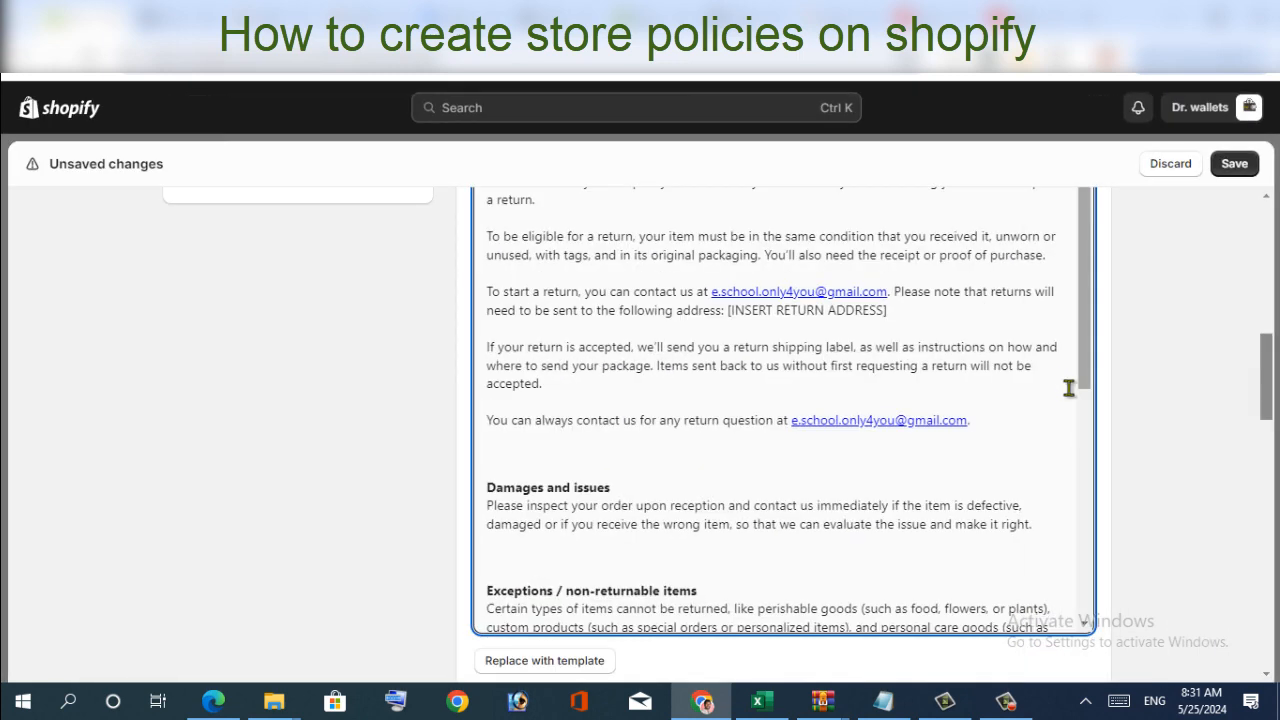
pyautogui.moveTo(1082, 372); pyautogui.dragTo(1058, 614)
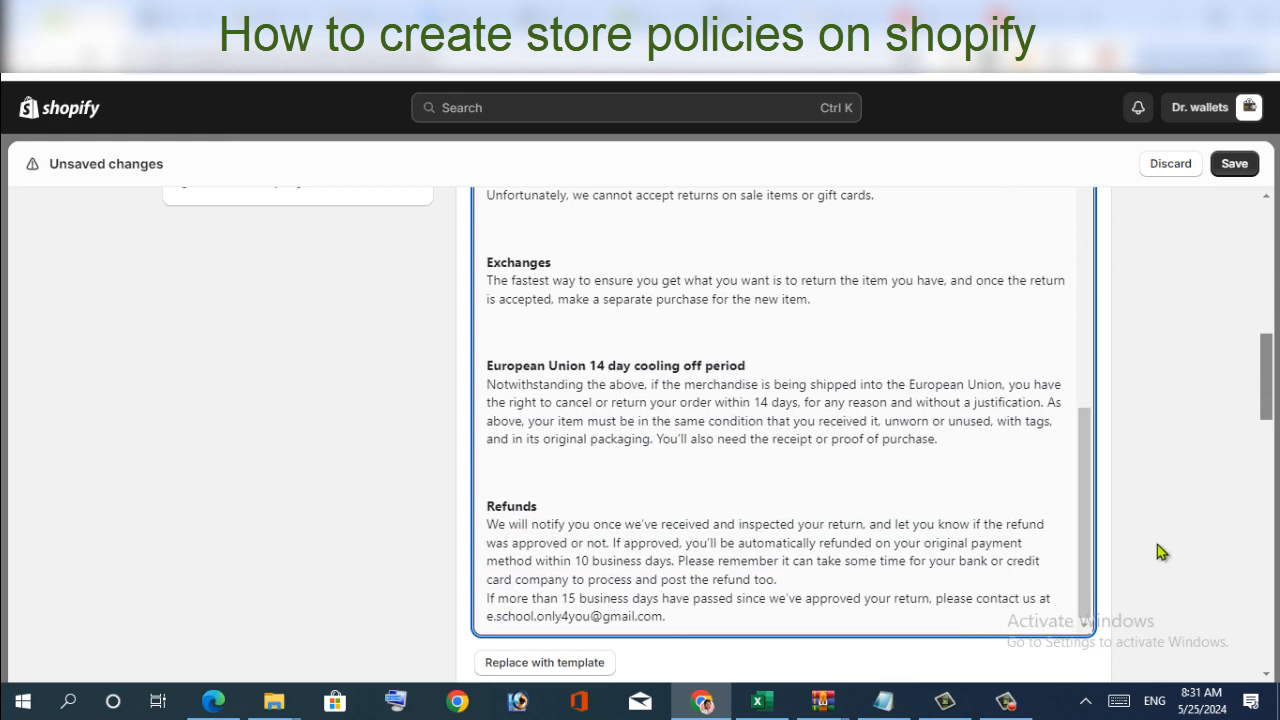
# Fill the Privacy policy with the text from Shopify's template
pyautogui.scroll(-2, 1175, 530)
pyautogui.scroll(-1, 1182, 516)
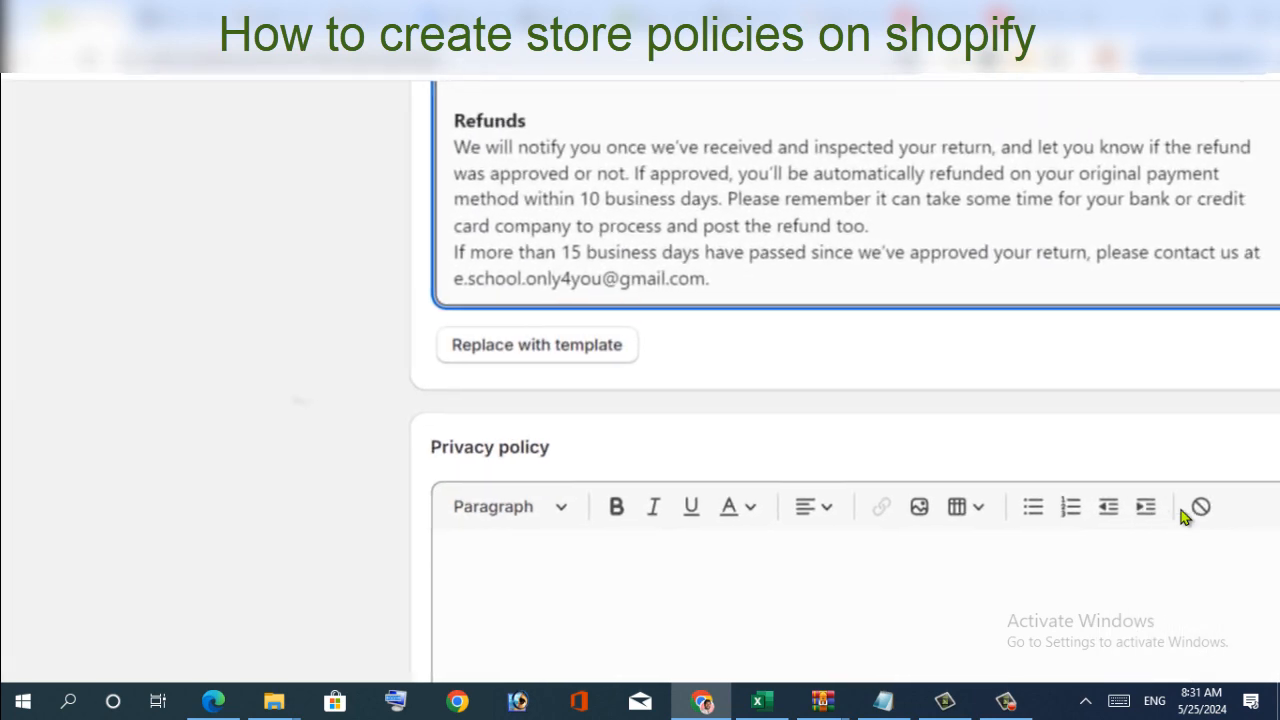
pyautogui.hscroll(2, 1185, 517)
pyautogui.scroll(-1, 1185, 517)
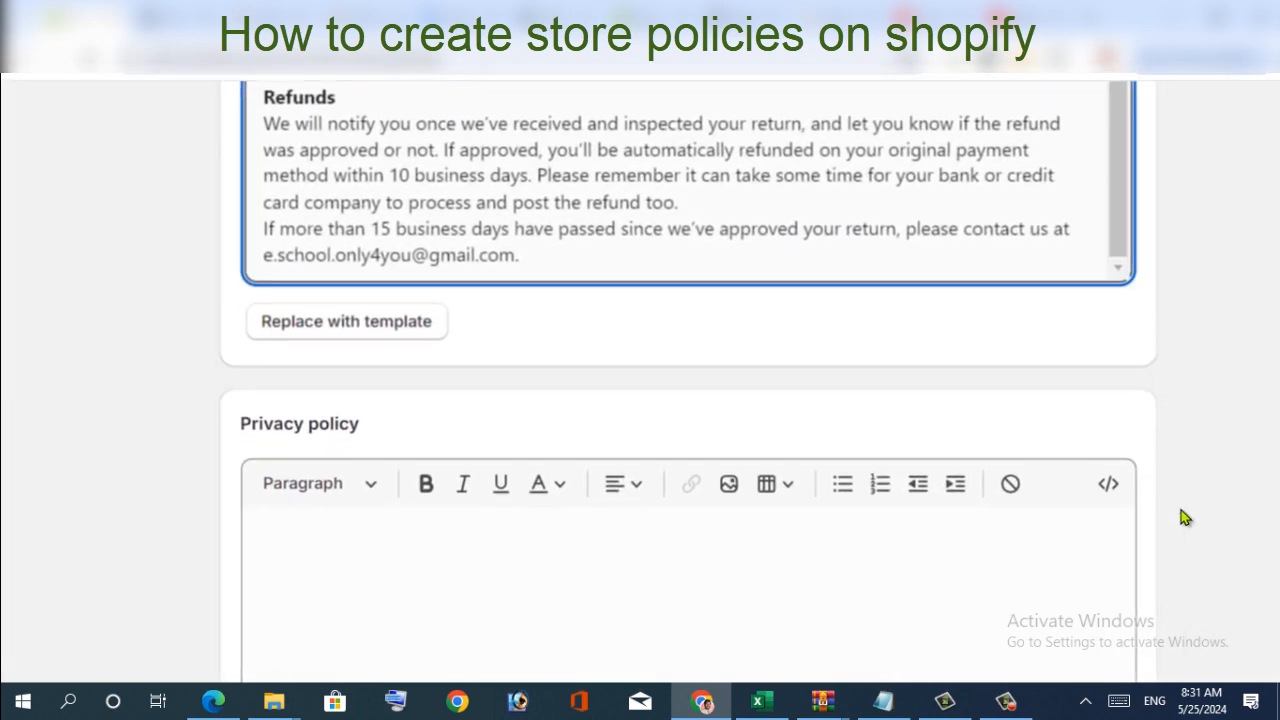
pyautogui.scroll(-3, 1182, 516)
pyautogui.scroll(1, 1175, 520)
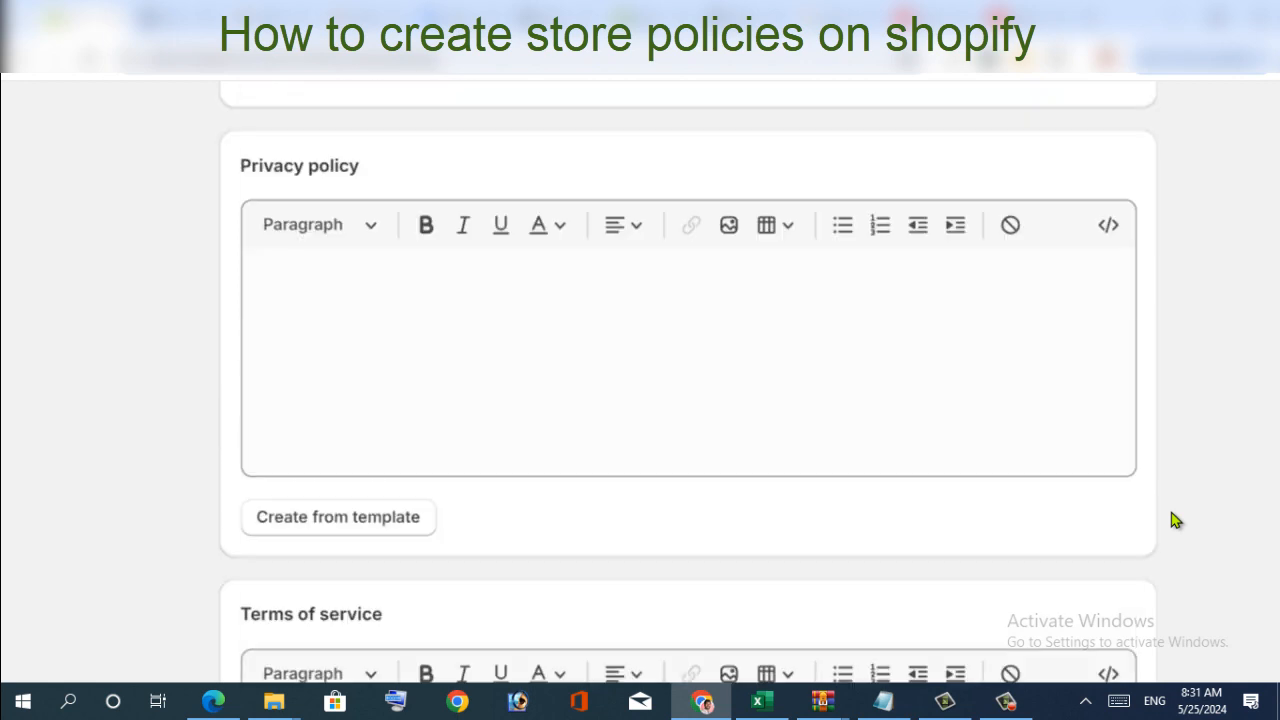
pyautogui.click(274, 266)
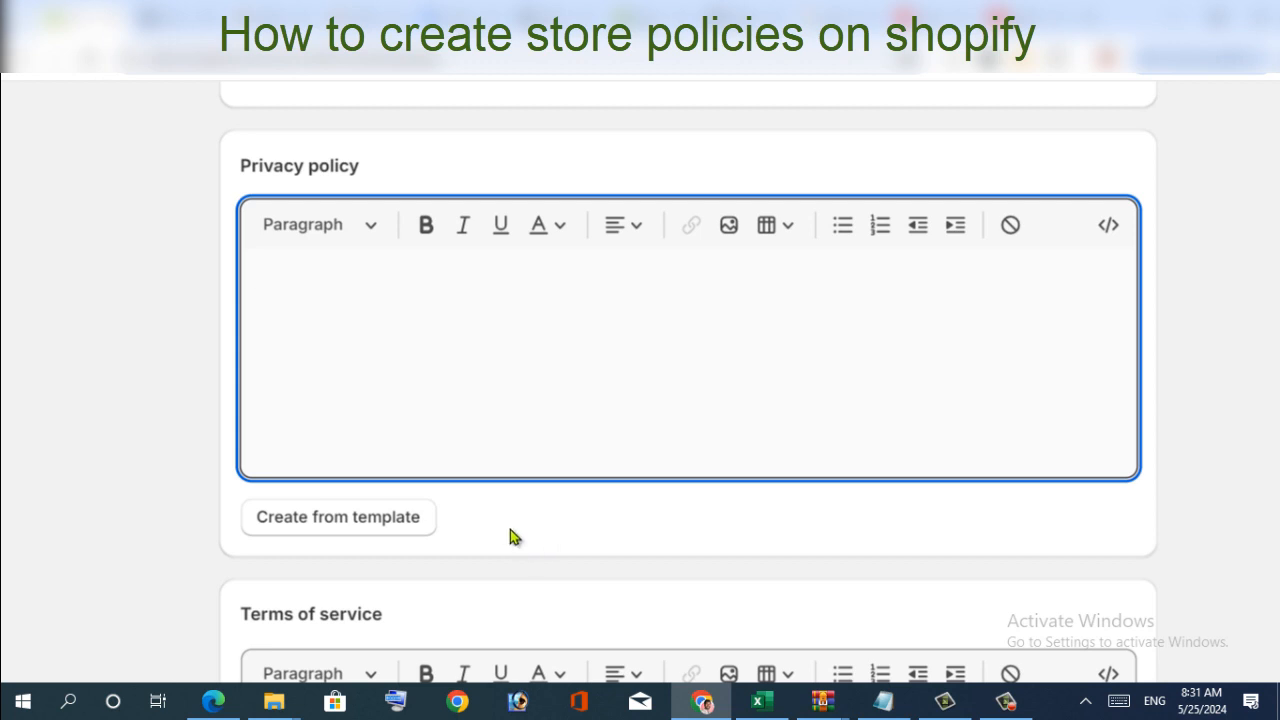
pyautogui.click(387, 527)
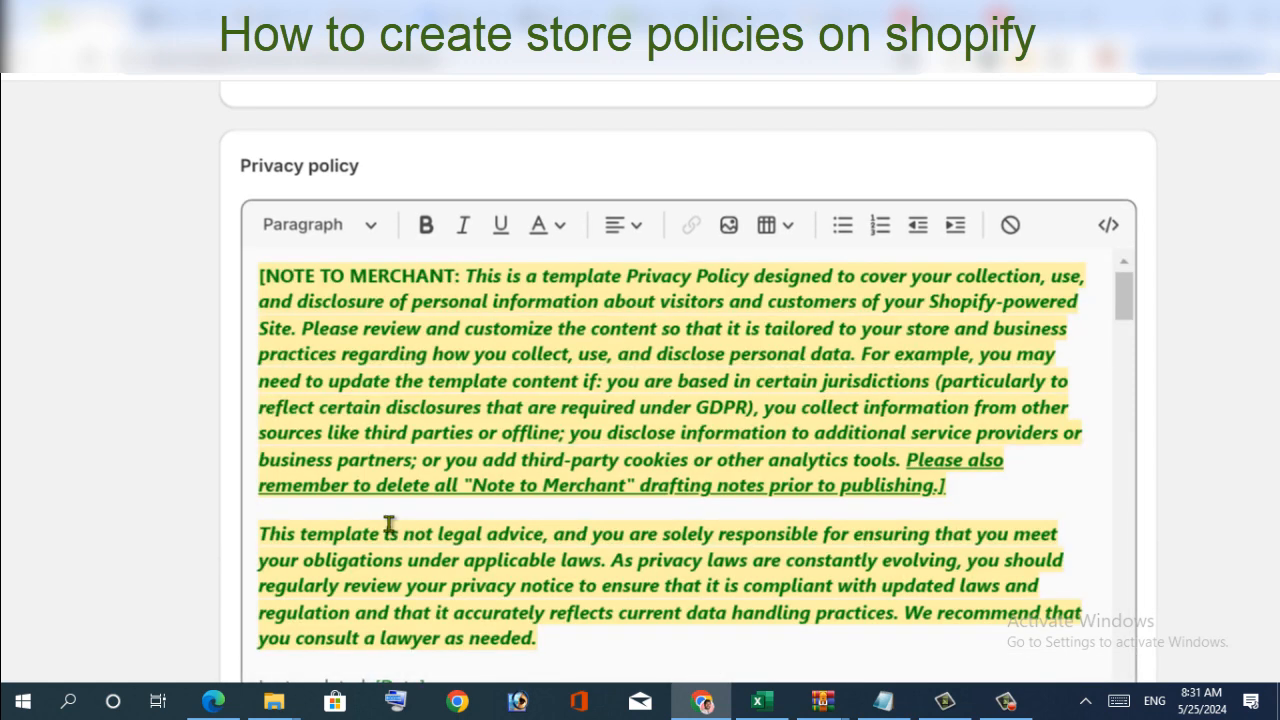
# Look through the generated privacy text and fill the Terms of service from Shopify's template
pyautogui.scroll(-1, 389, 527)
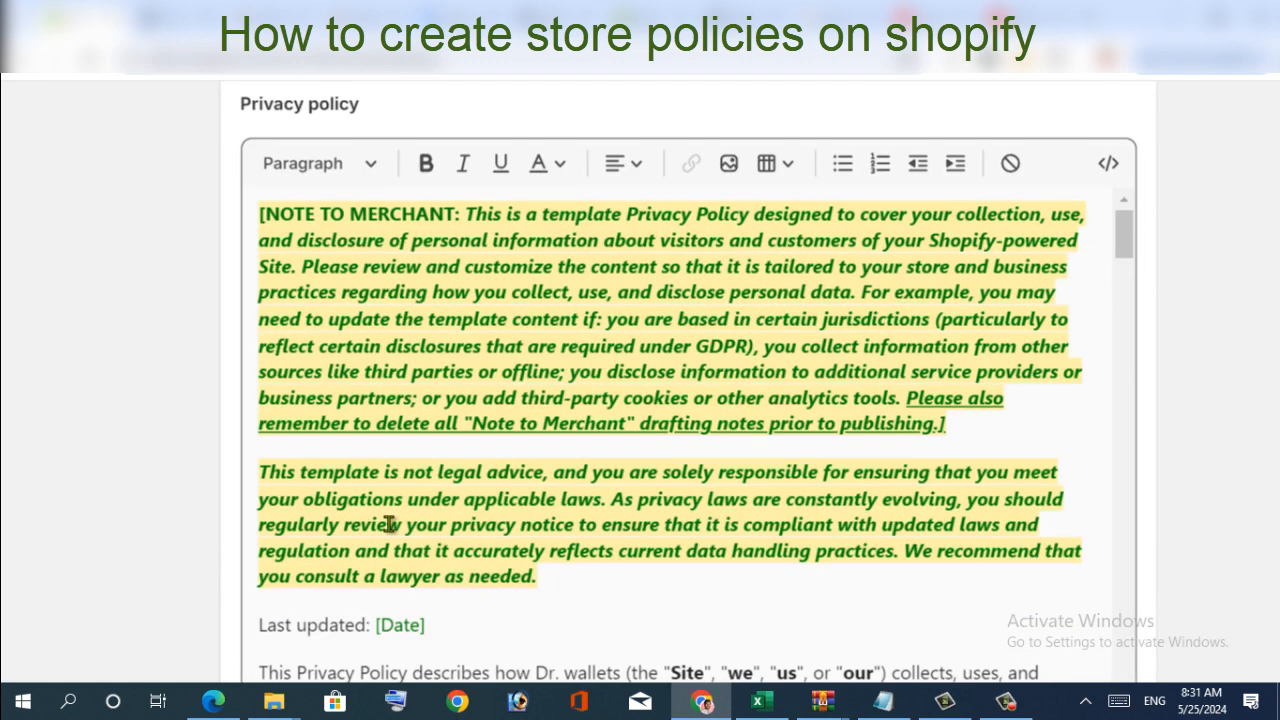
pyautogui.scroll(1, 390, 530)
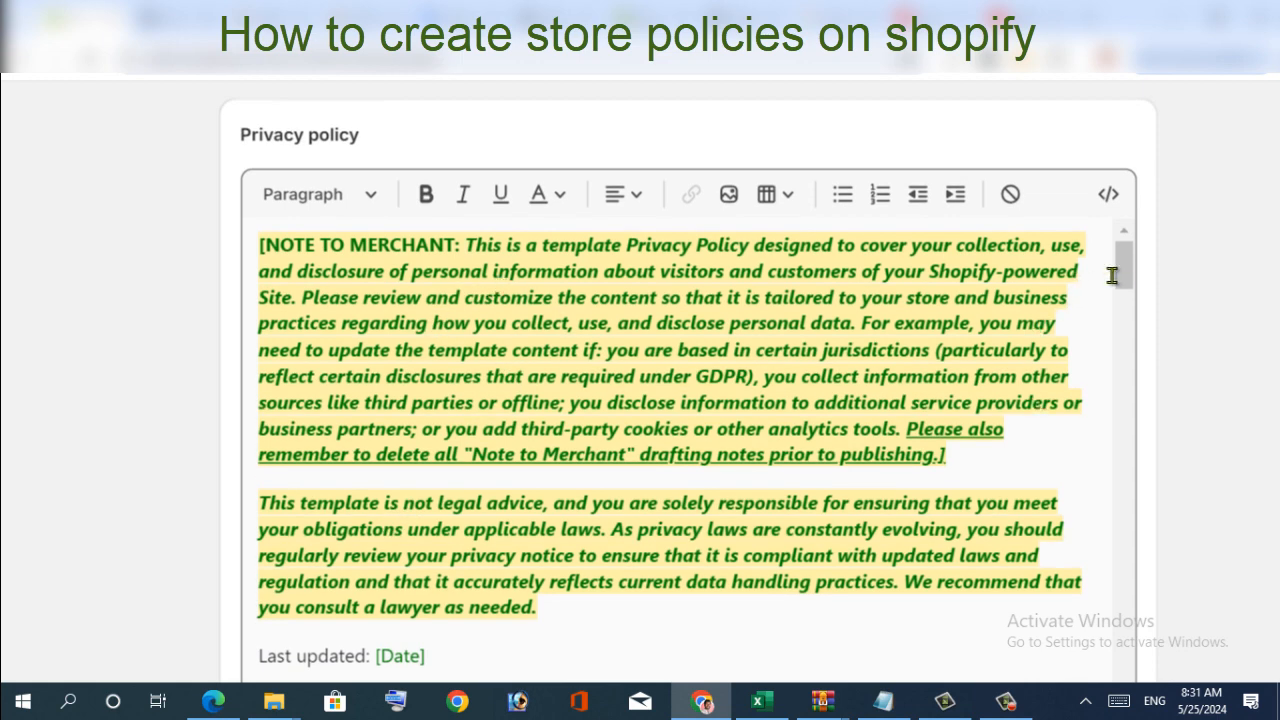
pyautogui.moveTo(1122, 280); pyautogui.dragTo(1122, 300)
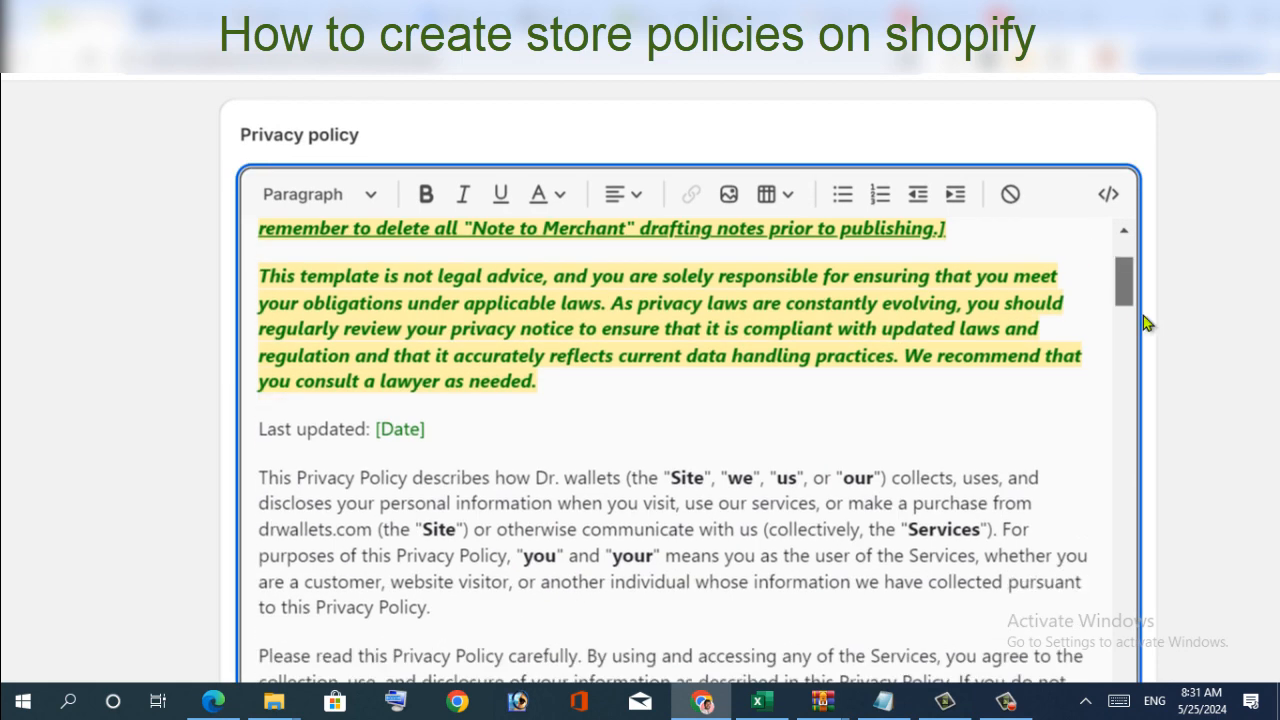
pyautogui.scroll(-6, 1230, 596)
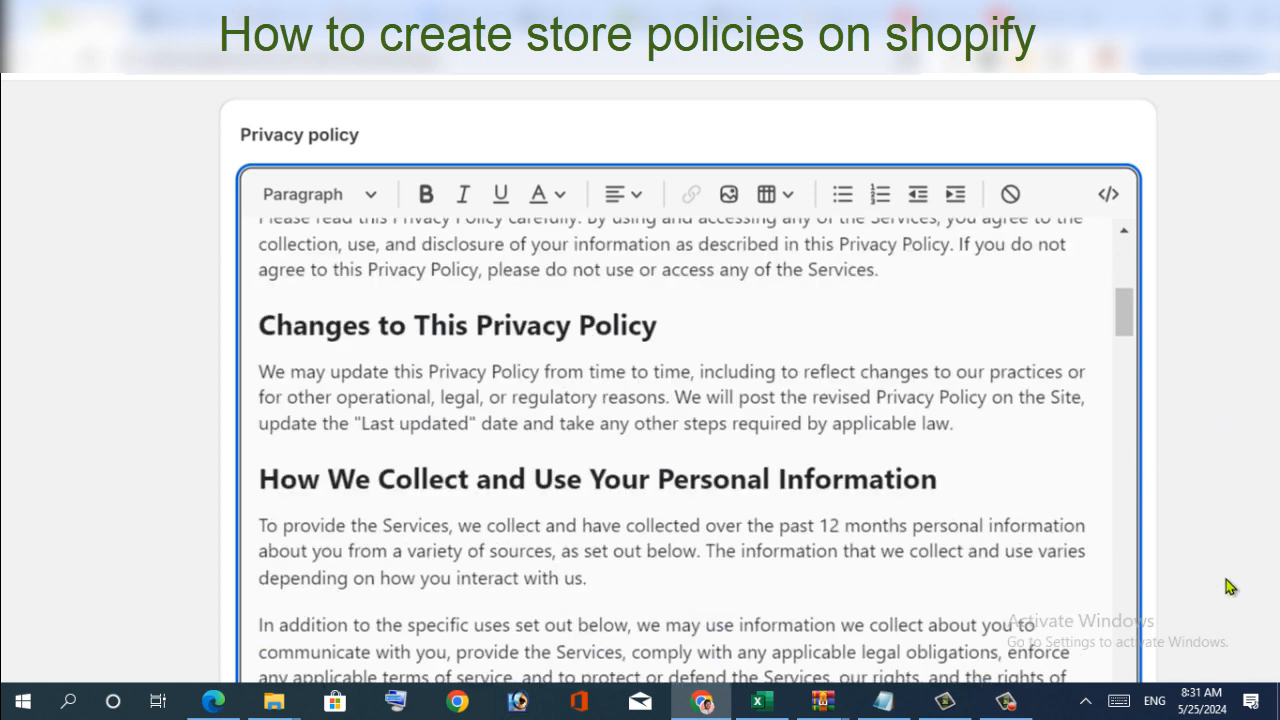
pyautogui.scroll(-1, 1230, 581)
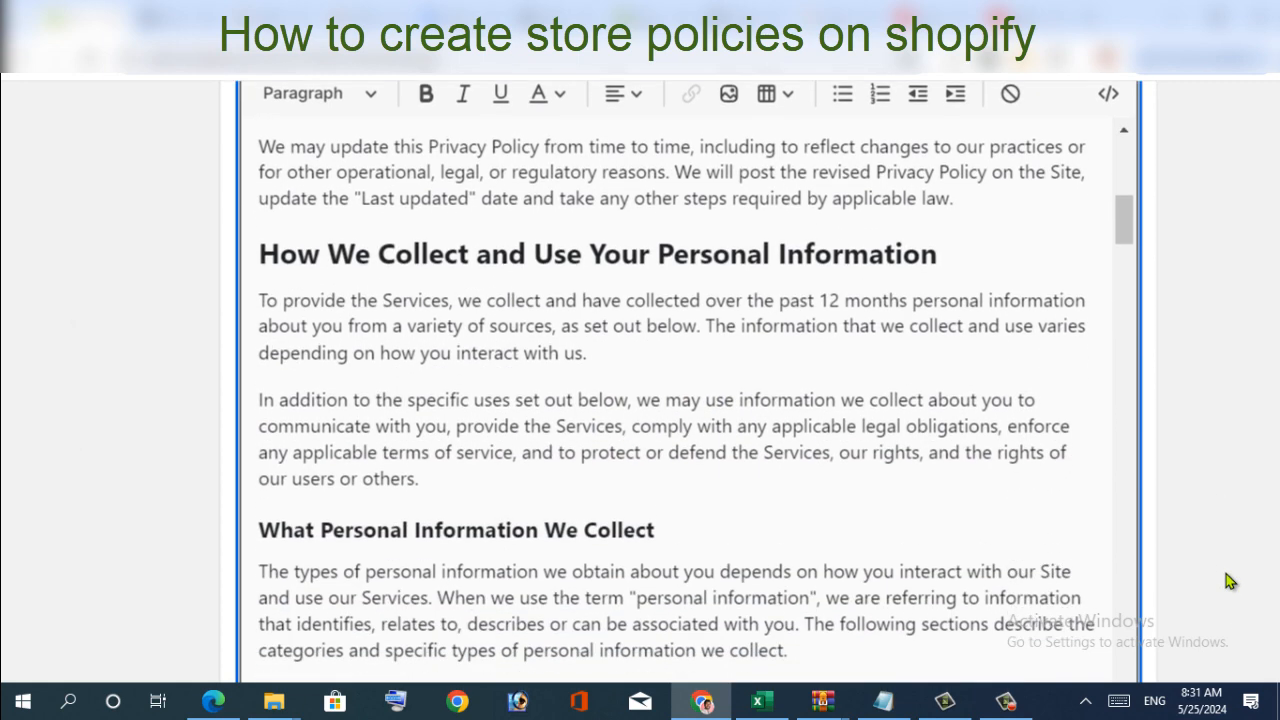
pyautogui.scroll(-6, 1230, 581)
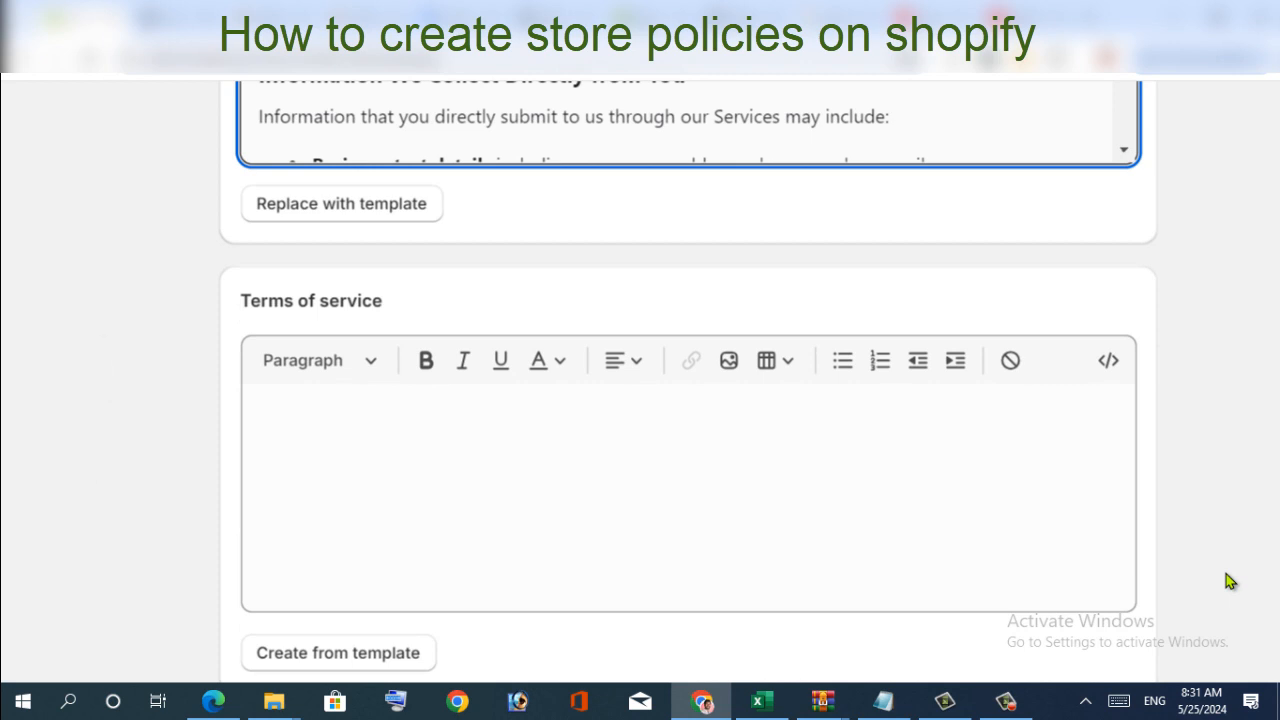
pyautogui.scroll(-1, 1230, 583)
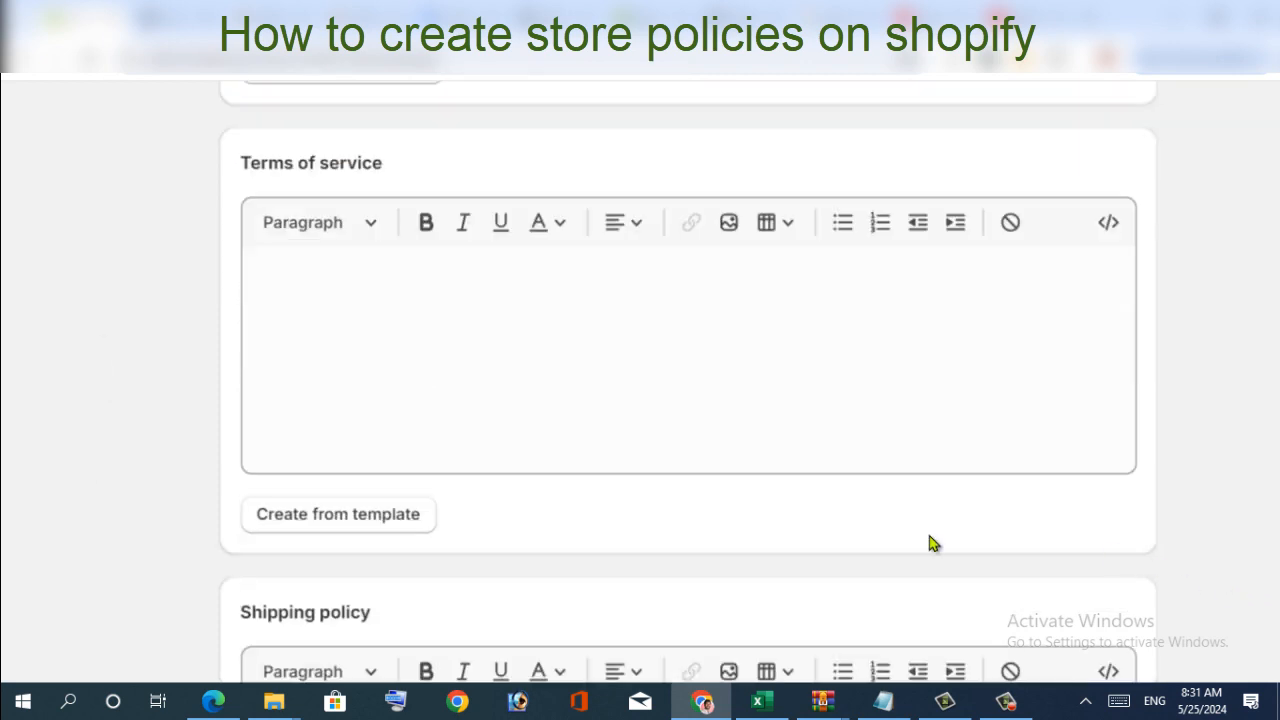
pyautogui.click(333, 277)
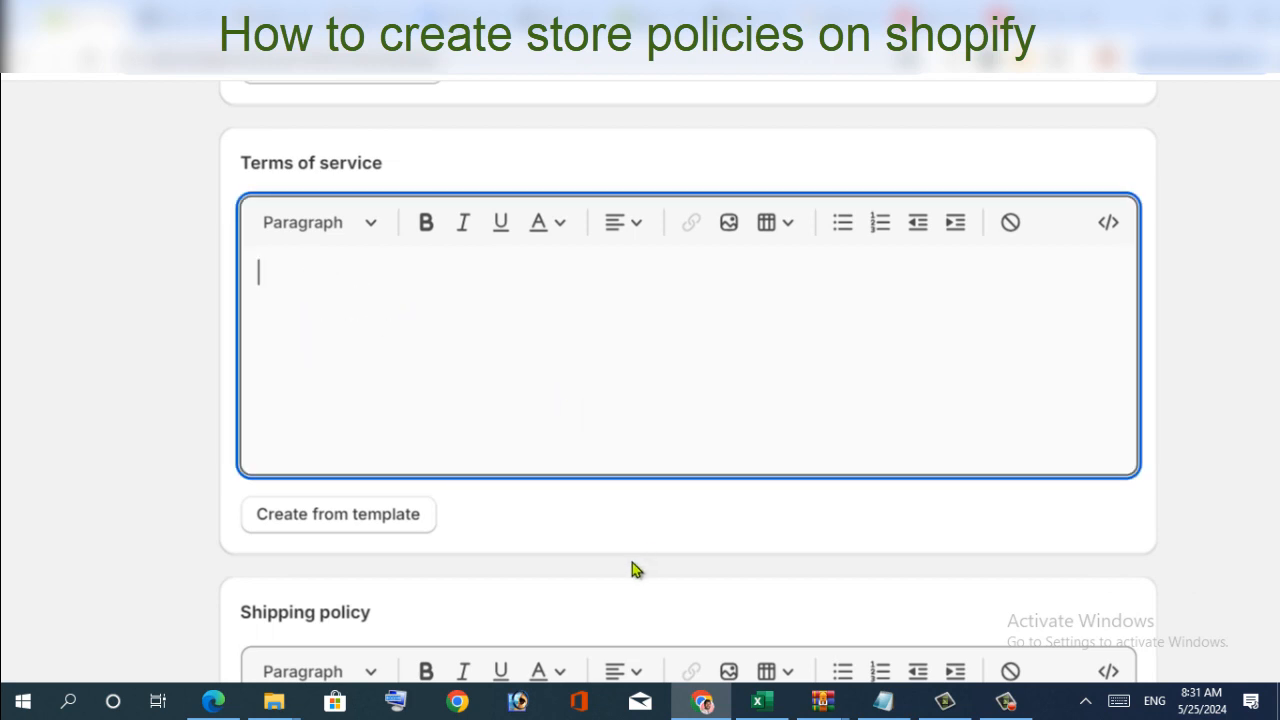
pyautogui.click(309, 529)
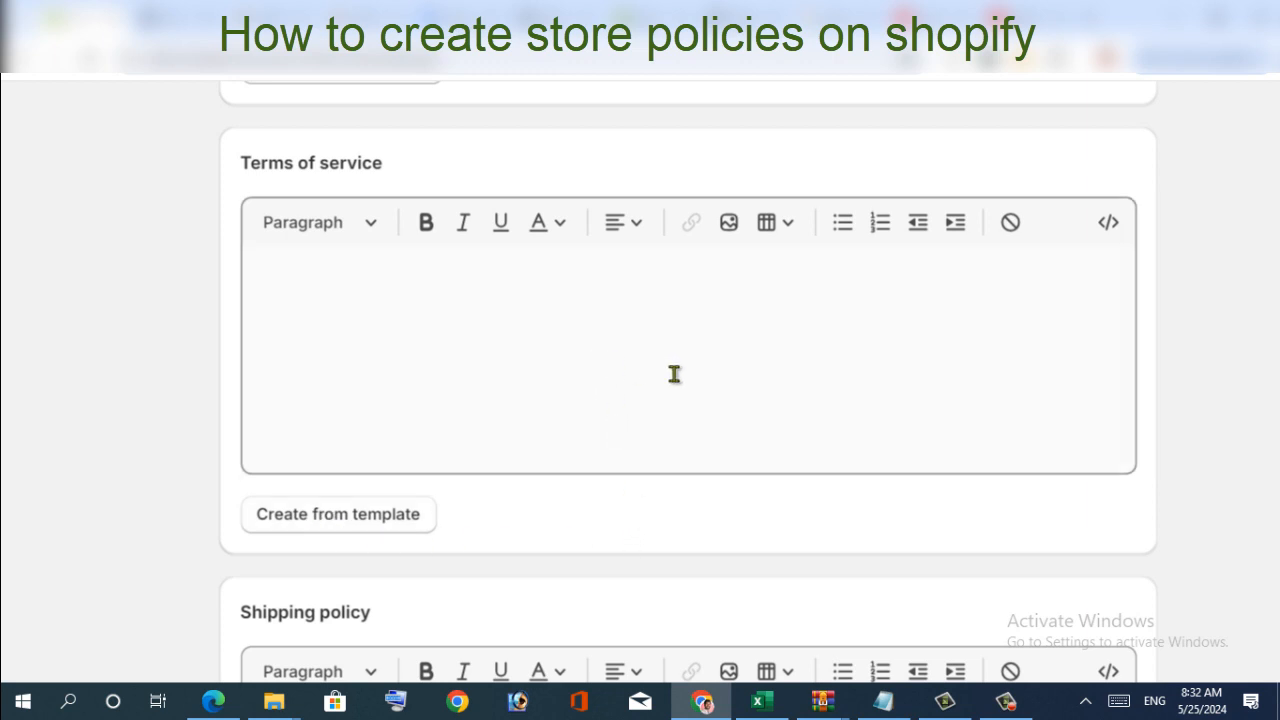
pyautogui.click(333, 522)
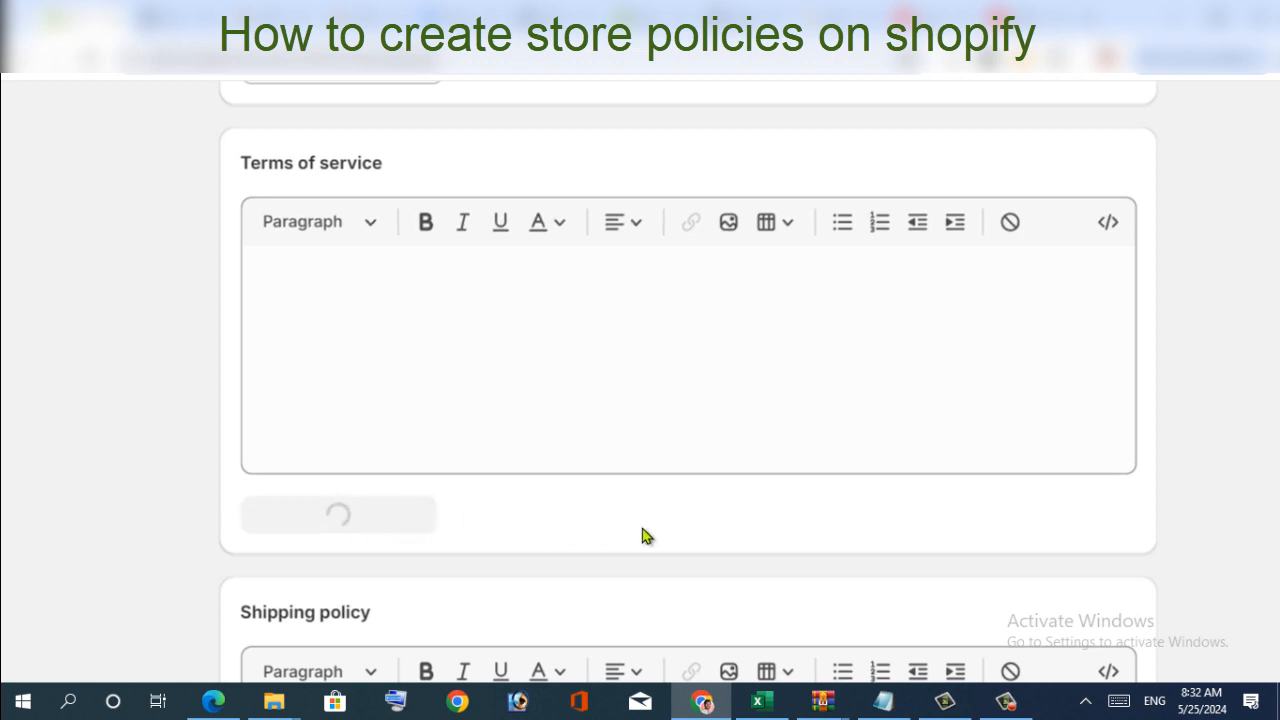
# Place the cursor in the empty Shipping policy editor and switch to the Notepad file with the order and delivery information
pyautogui.scroll(-10, 638, 515)
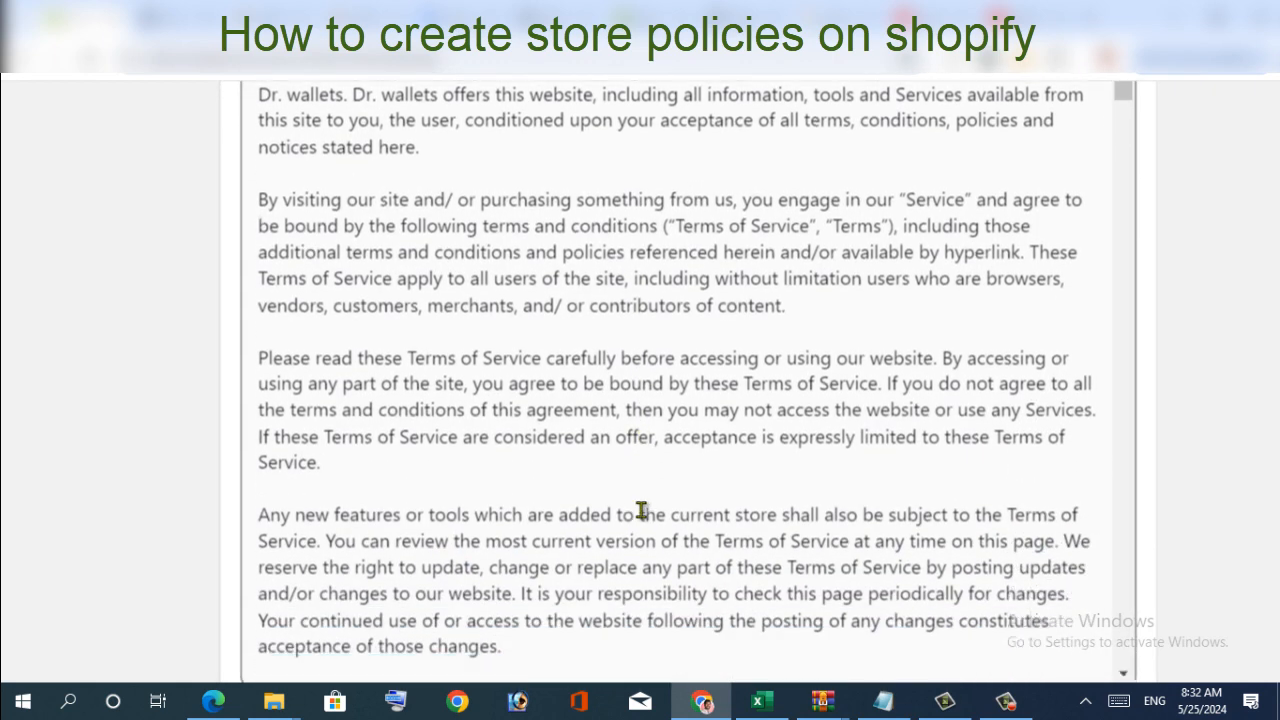
pyautogui.scroll(-3, 641, 517)
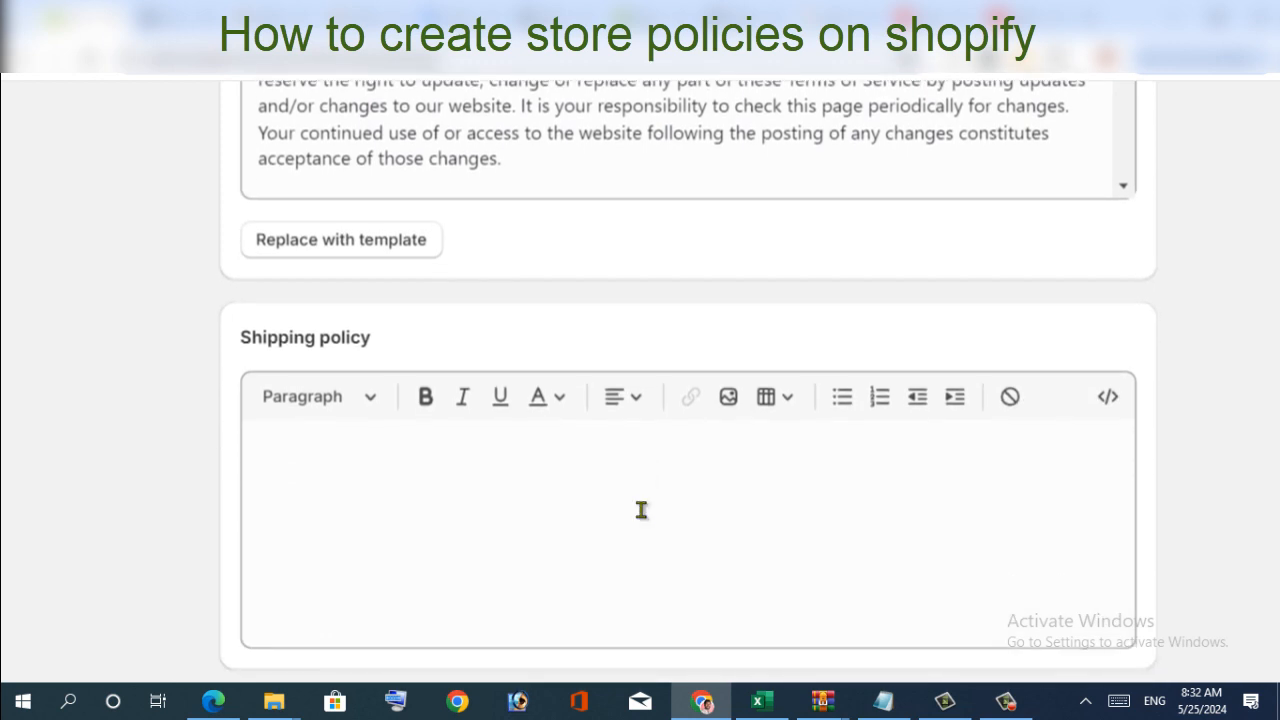
pyautogui.scroll(-1, 642, 514)
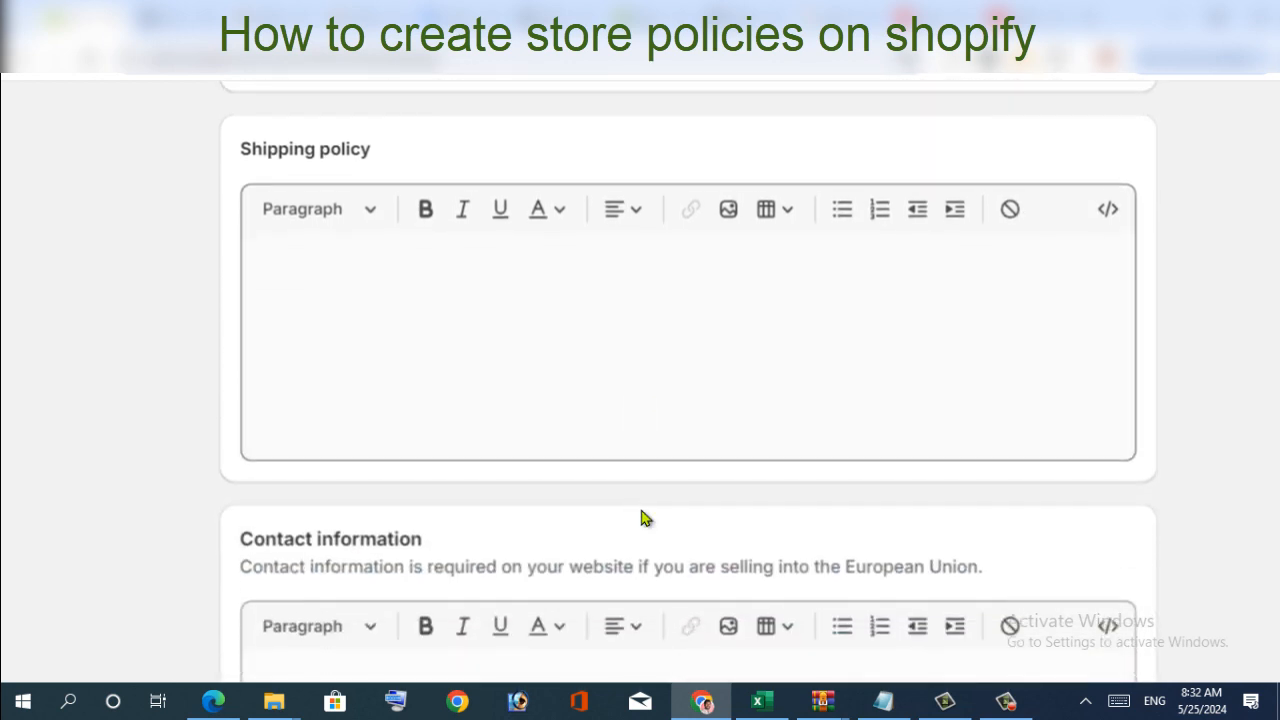
pyautogui.scroll(1, 645, 518)
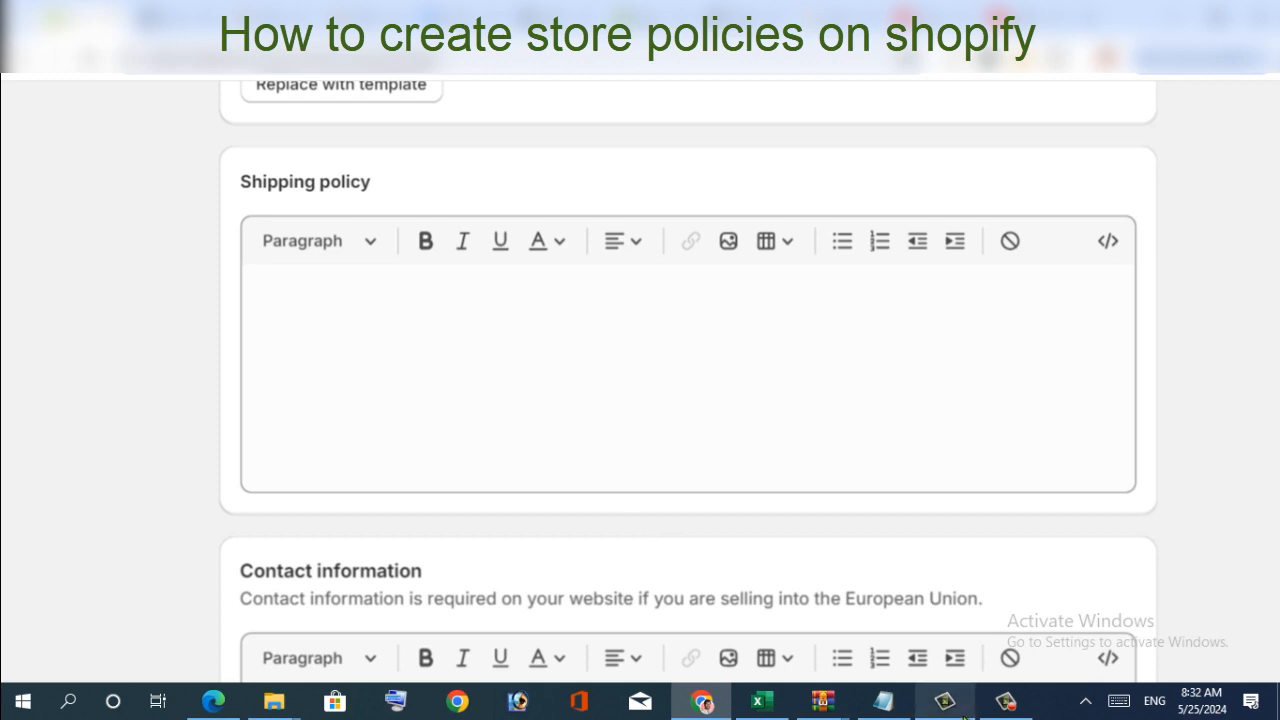
pyautogui.click(385, 338)
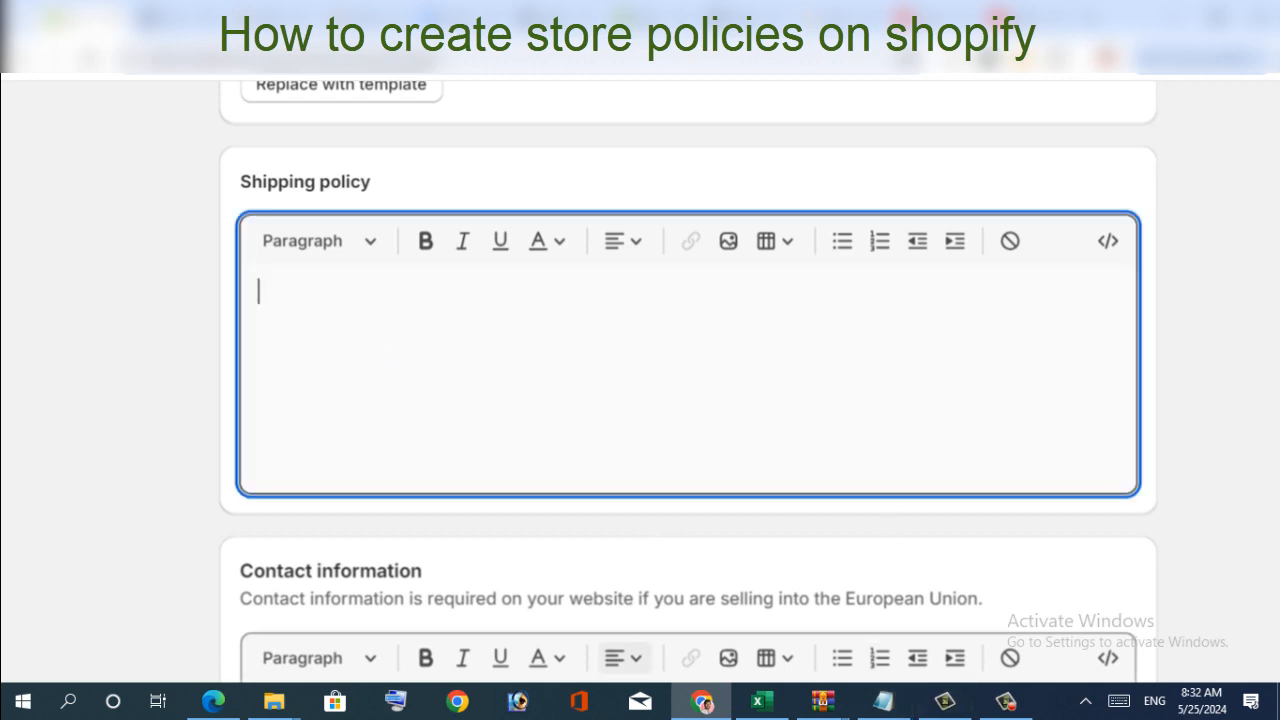
pyautogui.click(883, 703)
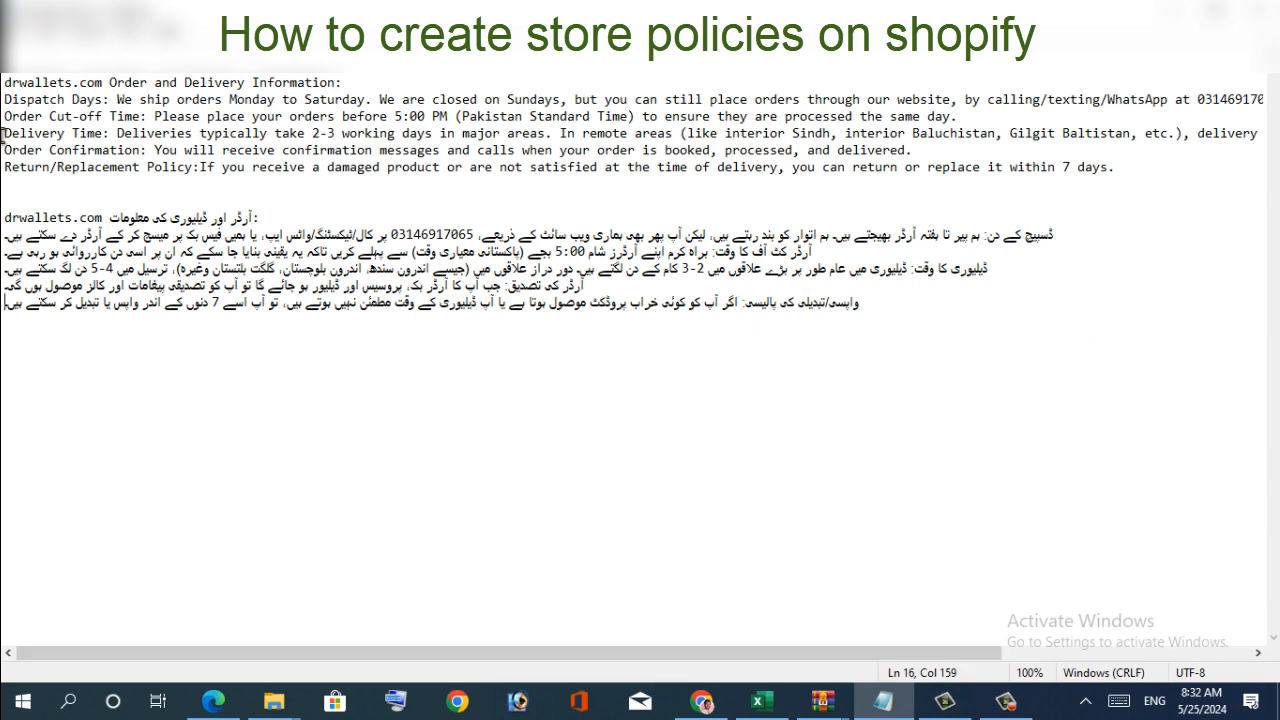
pyautogui.click(5, 82)
pyautogui.moveTo(5, 84); pyautogui.dragTo(5, 180)
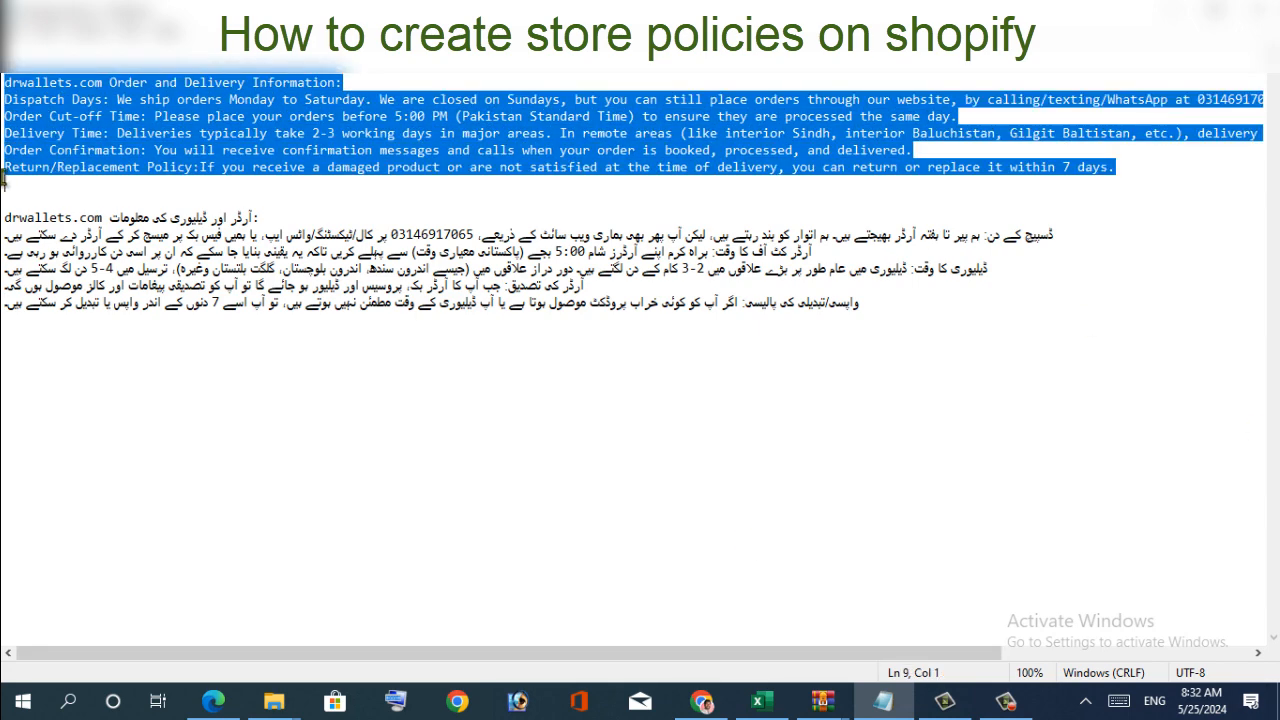
pyautogui.rightClick(22, 136)
pyautogui.click(428, 366)
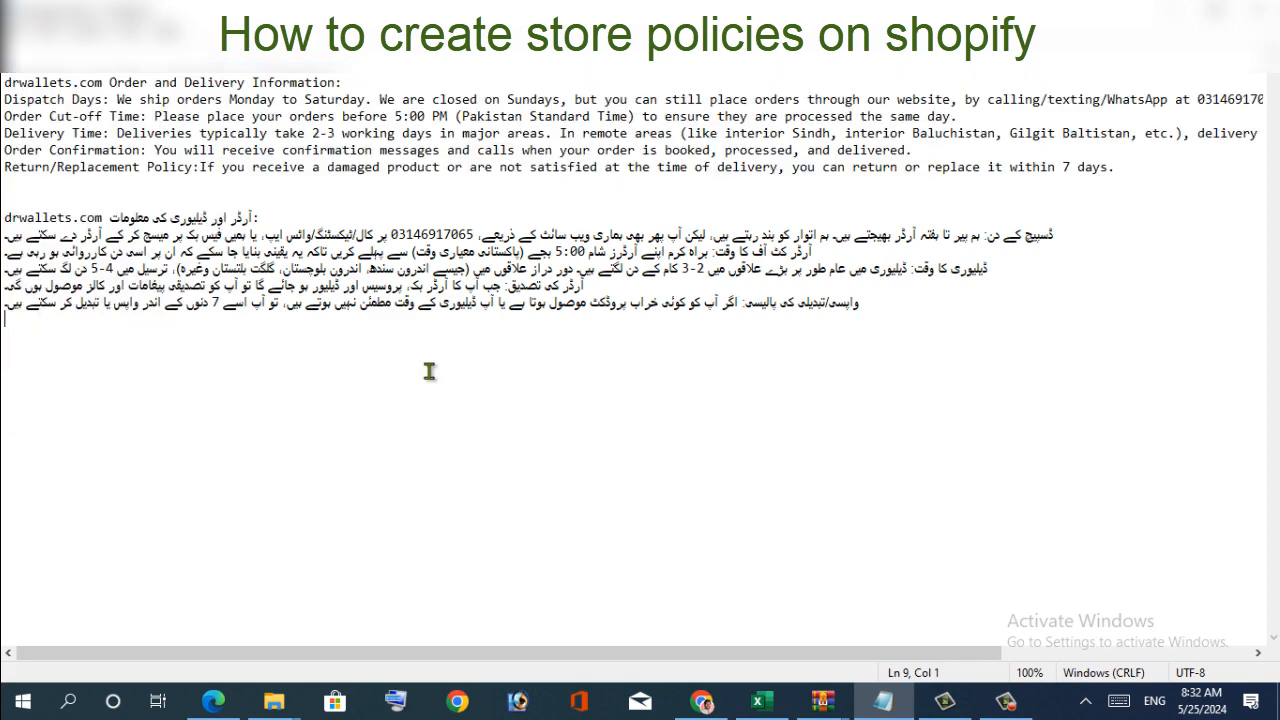
# Copy the whole drwallets.com Order and Delivery Information text, including both the English and Urdu versions
pyautogui.moveTo(5, 82); pyautogui.dragTo(5, 318)
pyautogui.rightClick(62, 262)
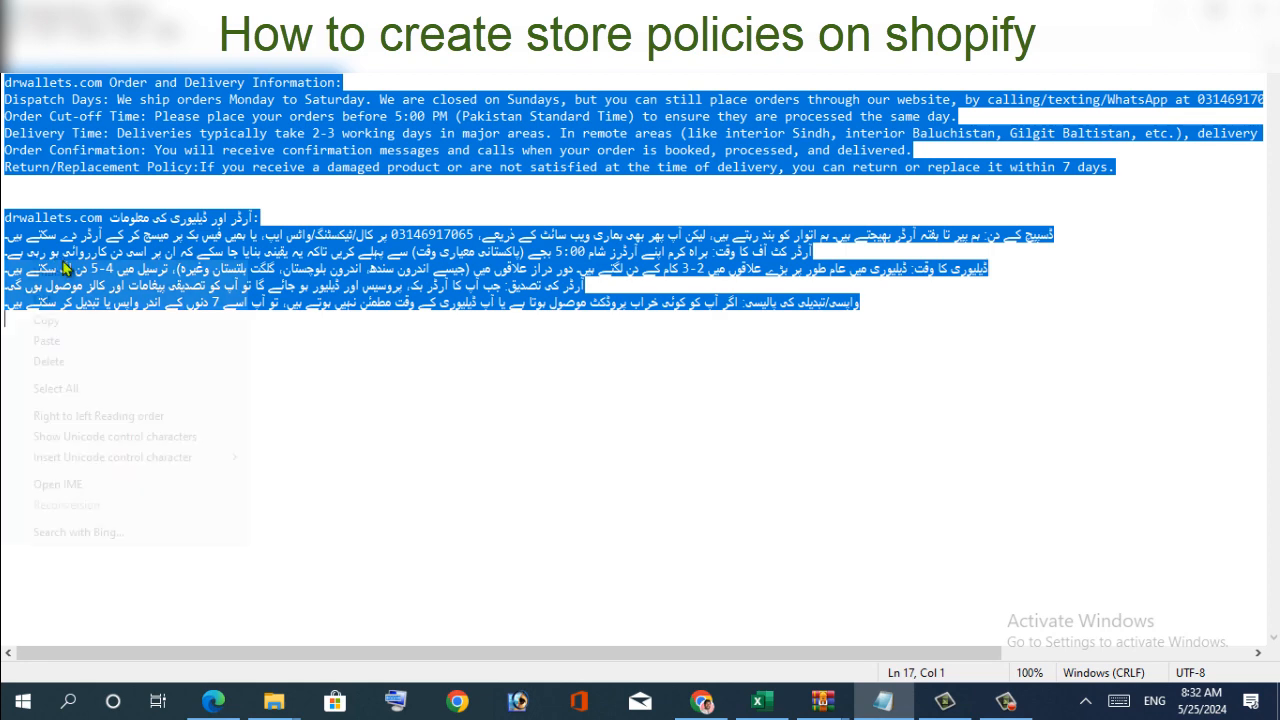
pyautogui.click(65, 320)
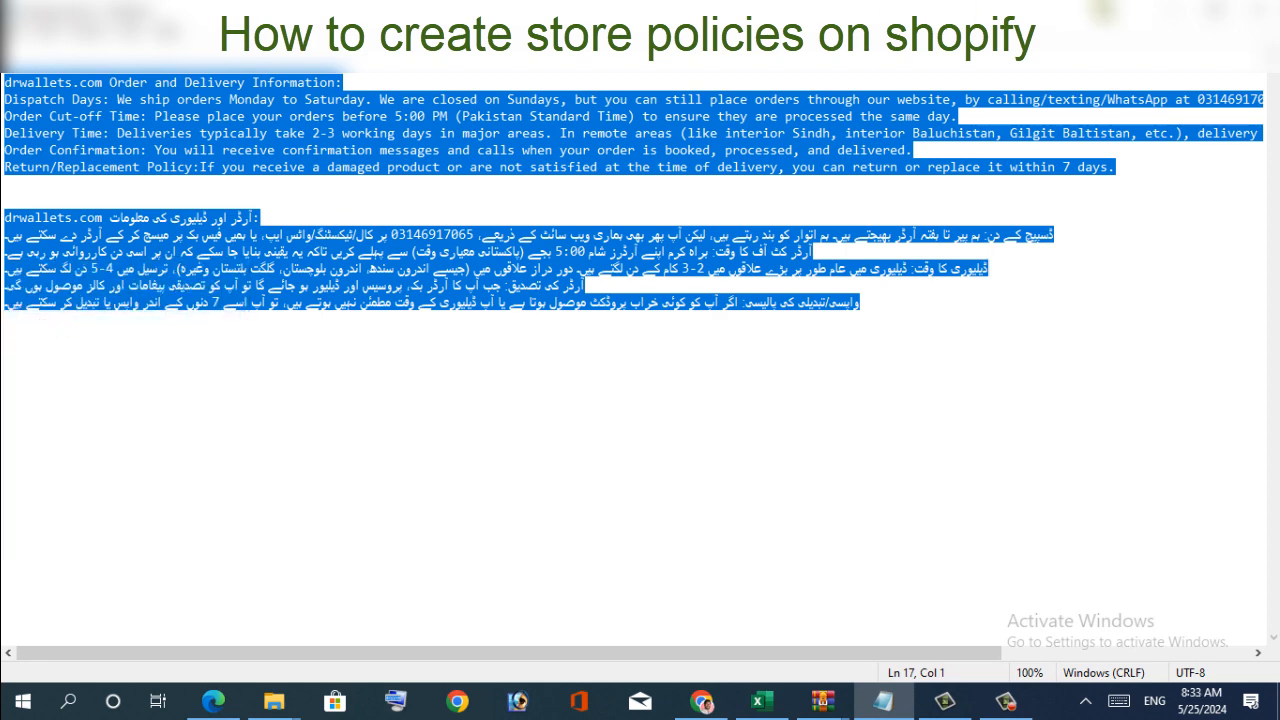
# Return to the Shopify policies page in the browser and paste the copied order and delivery text into the Shipping policy
pyautogui.hotkey('alt', 'Tab')
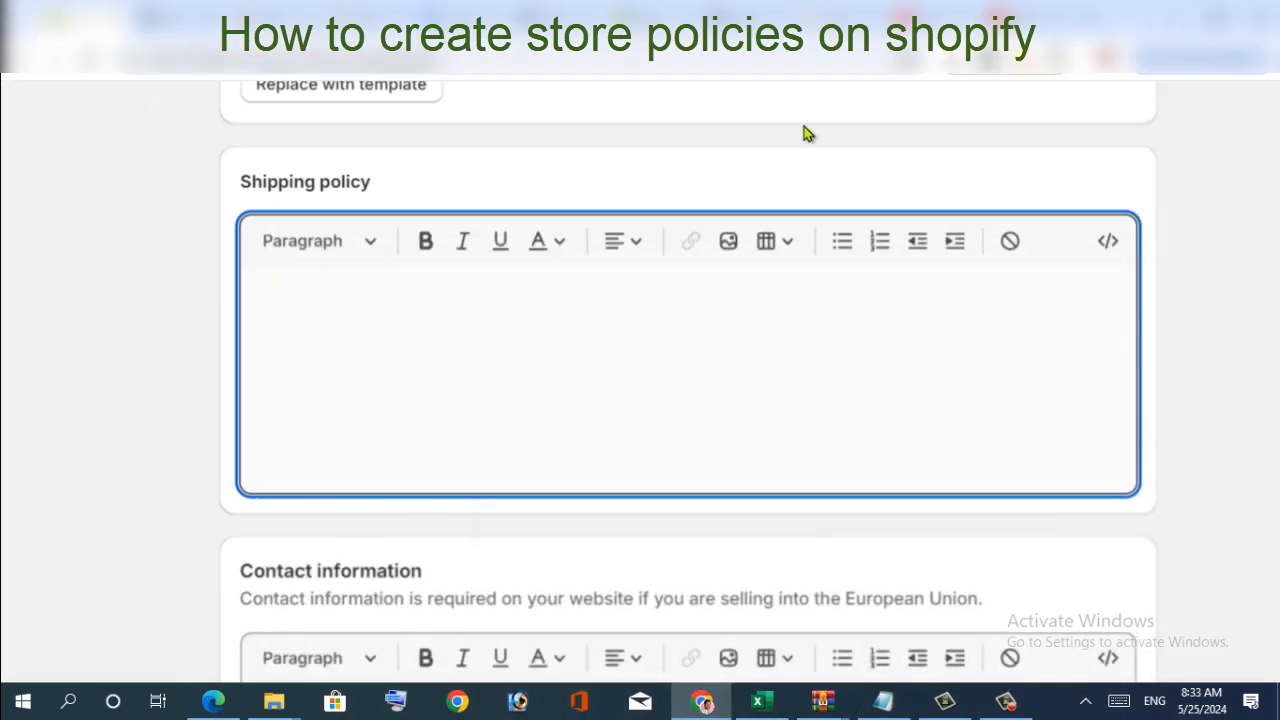
pyautogui.rightClick(272, 290)
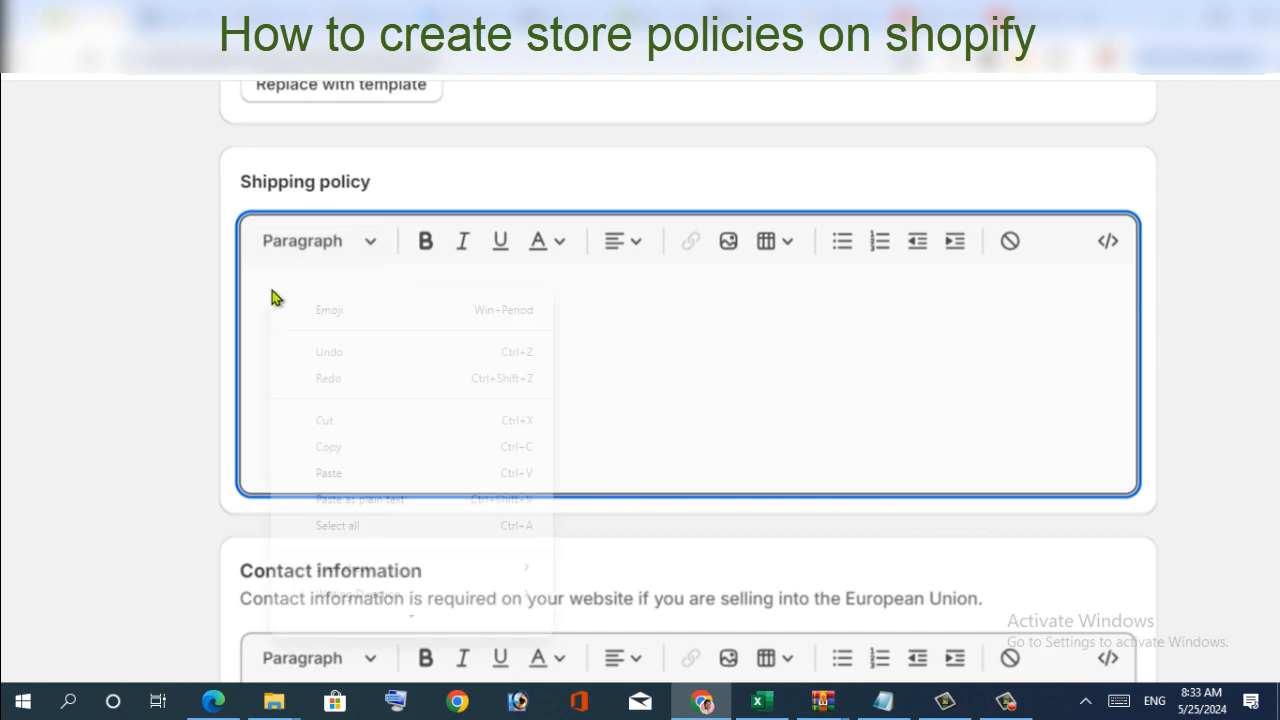
pyautogui.click(329, 472)
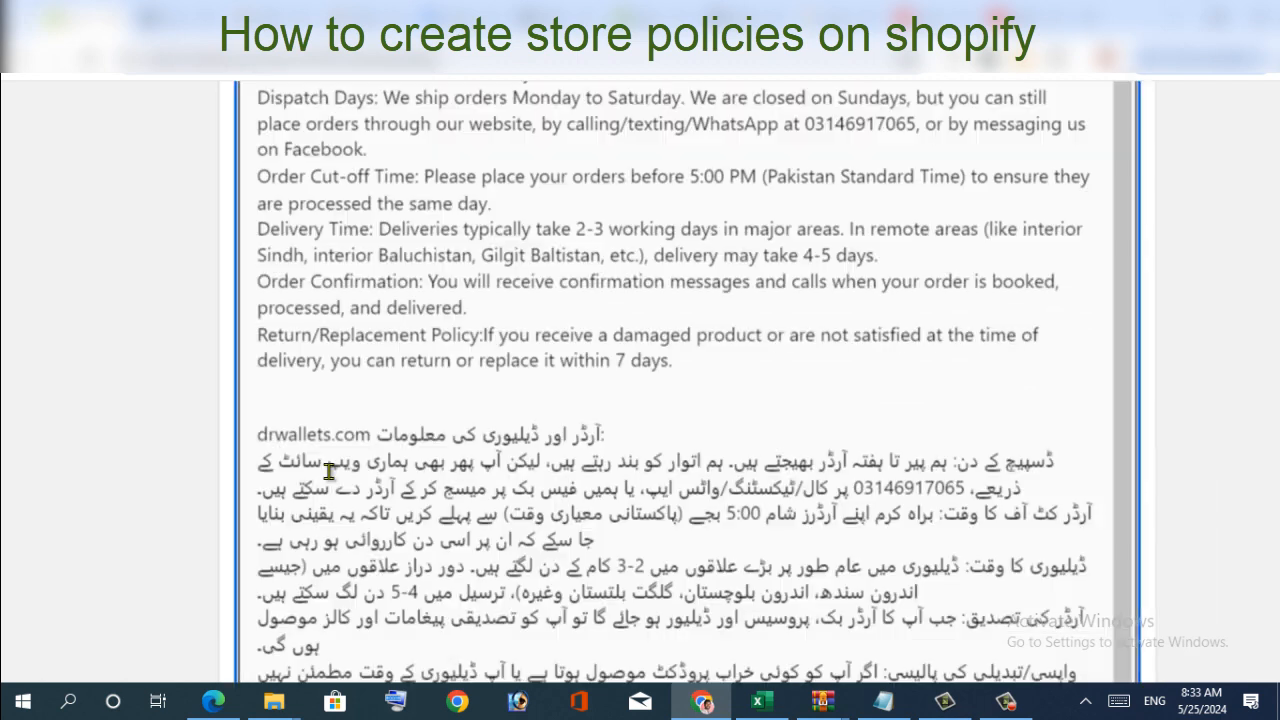
pyautogui.scroll(2, 455, 350)
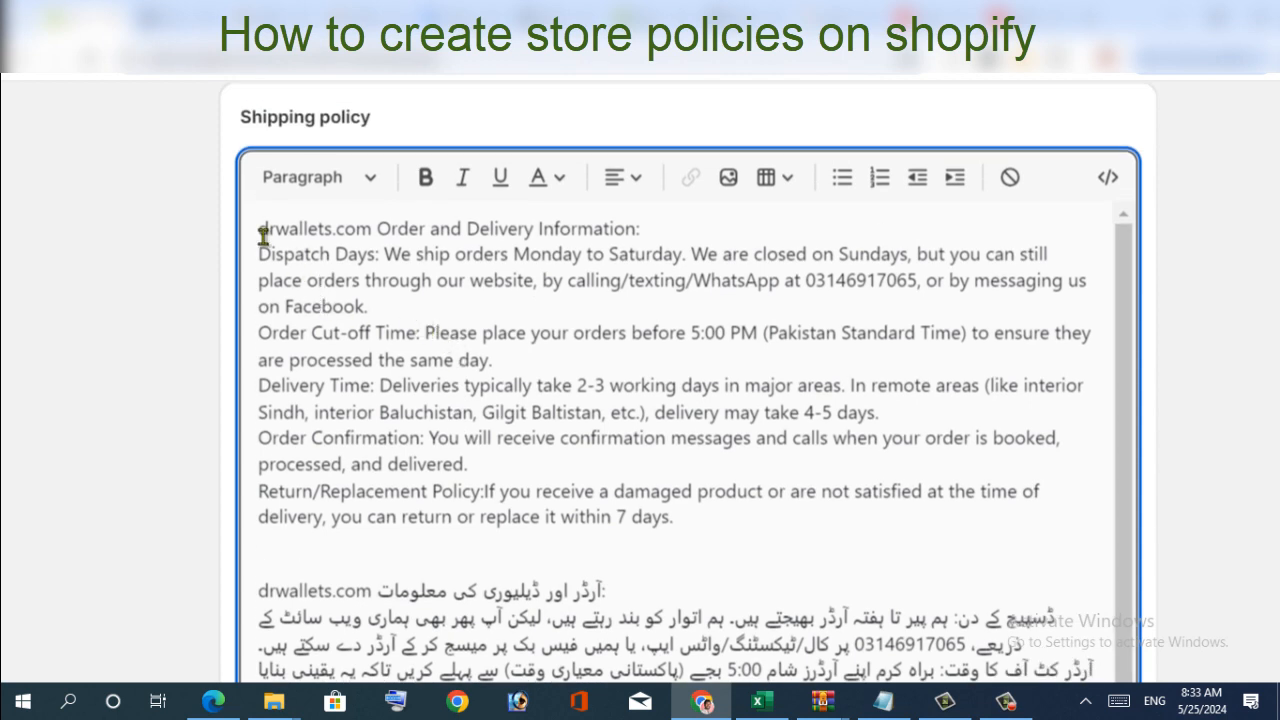
# Make the English heading "drwallets.com Order and Delivery Information:" in the Shipping policy bold
pyautogui.click(269, 230)
pyautogui.moveTo(648, 230); pyautogui.dragTo(560, 230)
pyautogui.moveTo(435, 230); pyautogui.dragTo(245, 232)
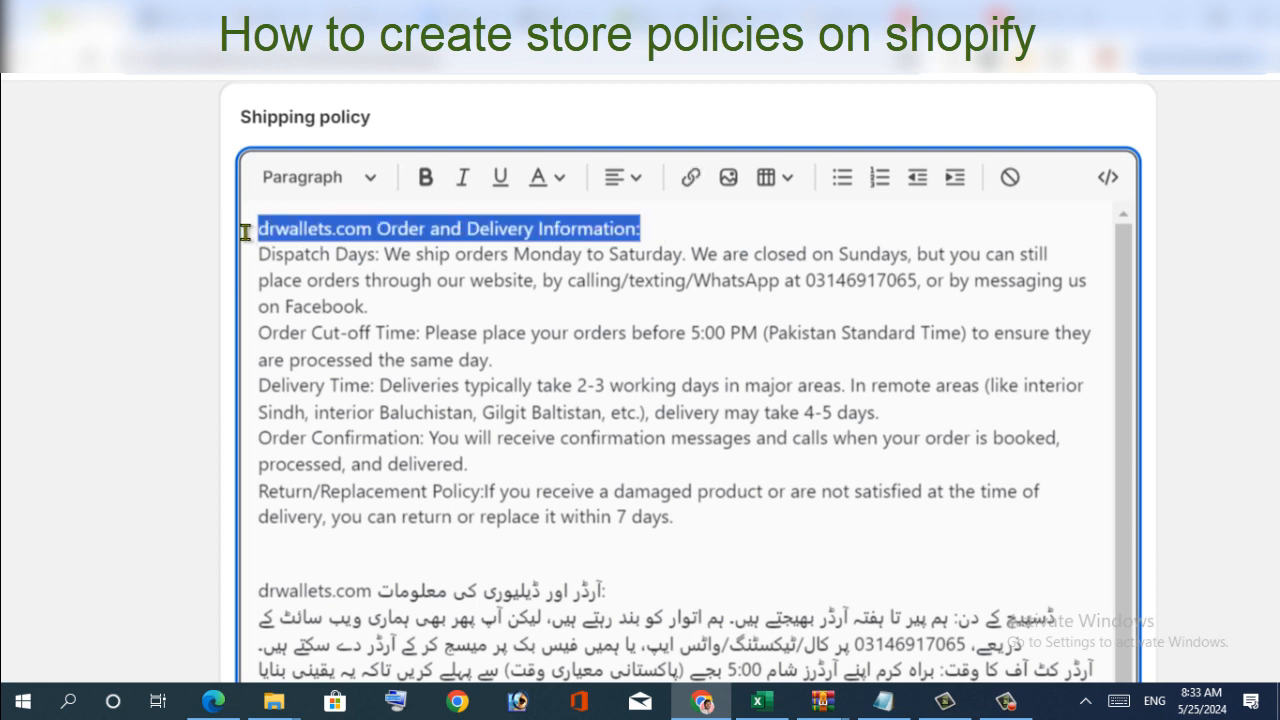
pyautogui.click(425, 177)
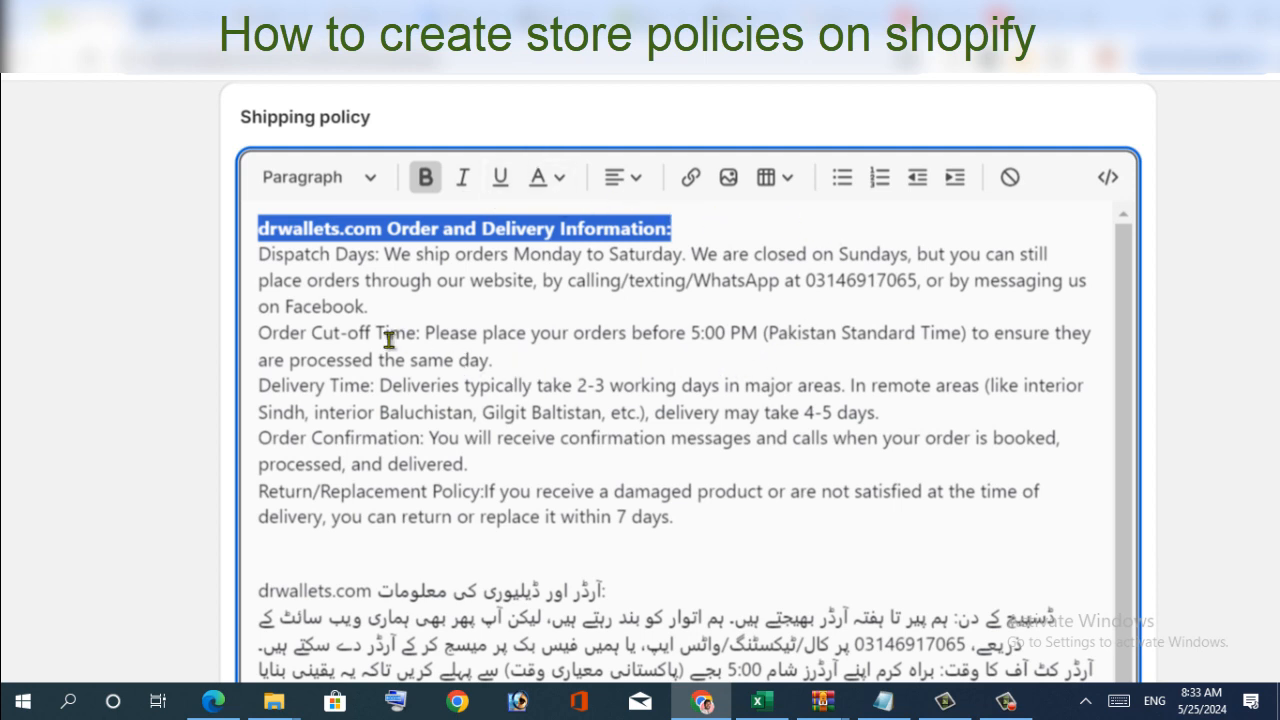
# Make the labels "Dispatch Days:", "Order Cut-off Time:" and "Delivery Time:" bold in the Shipping policy text
pyautogui.scroll(-1, 389, 340)
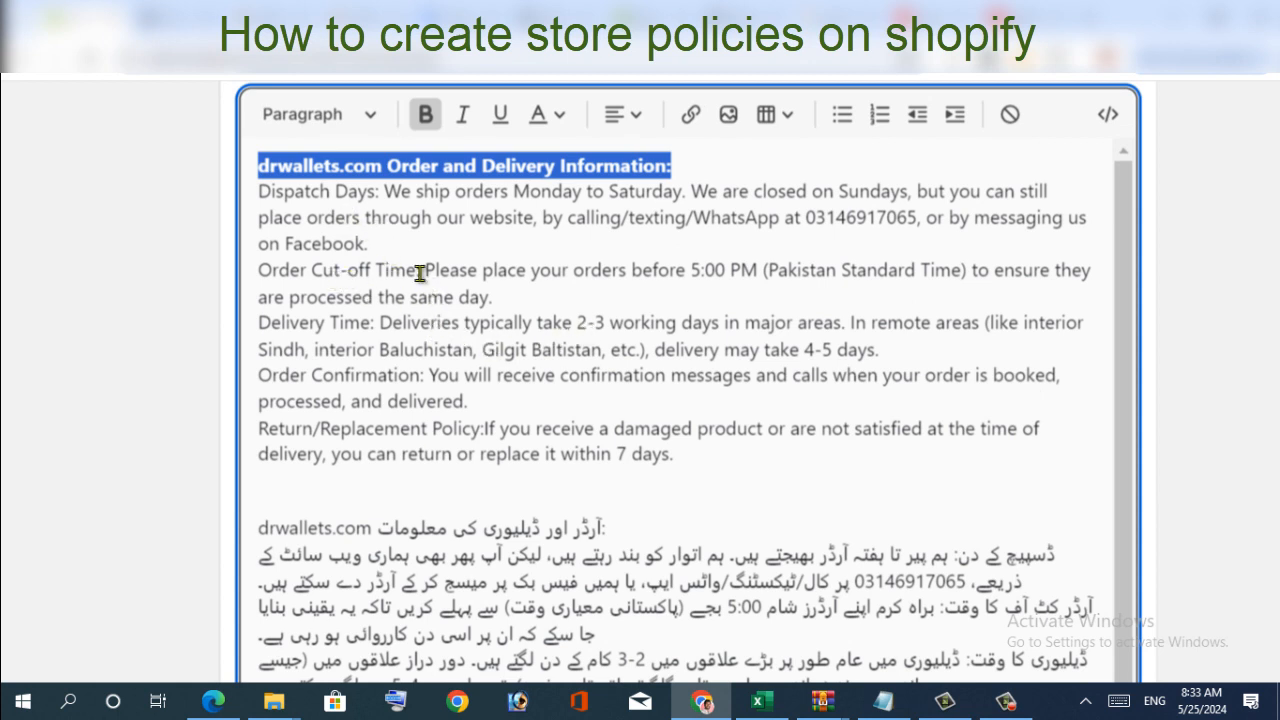
pyautogui.moveTo(381, 193); pyautogui.dragTo(250, 196)
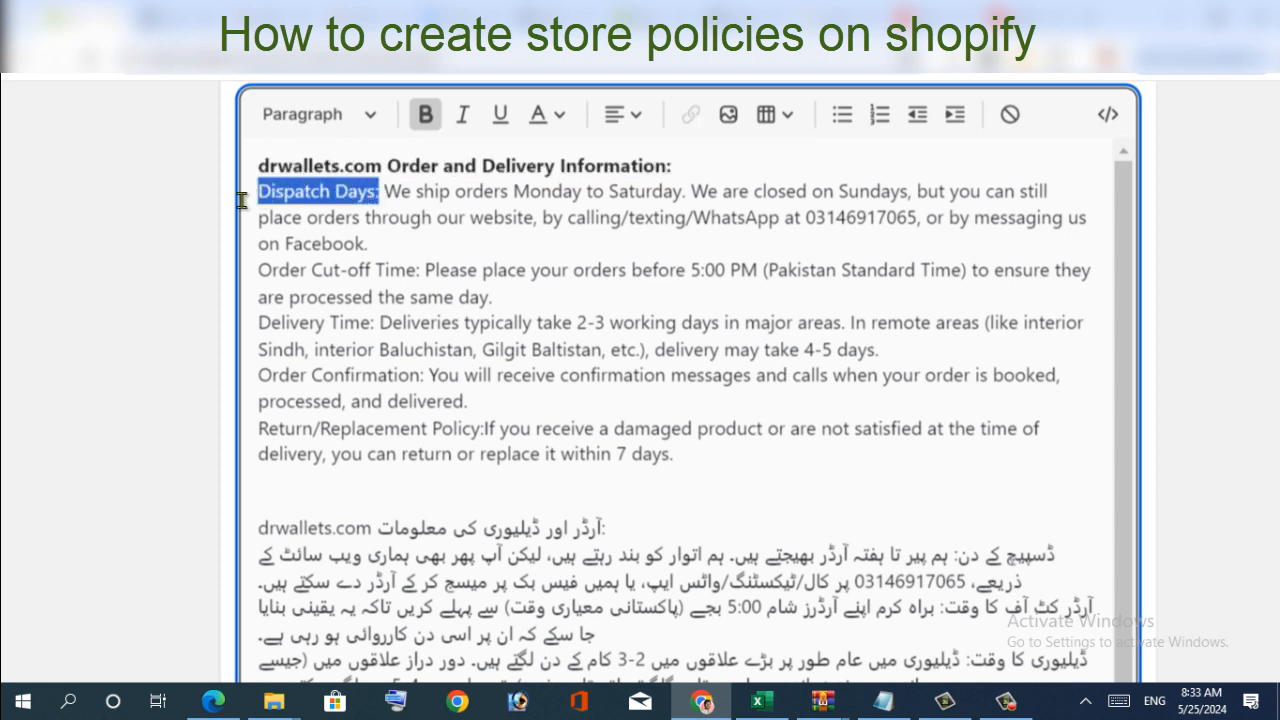
pyautogui.click(425, 114)
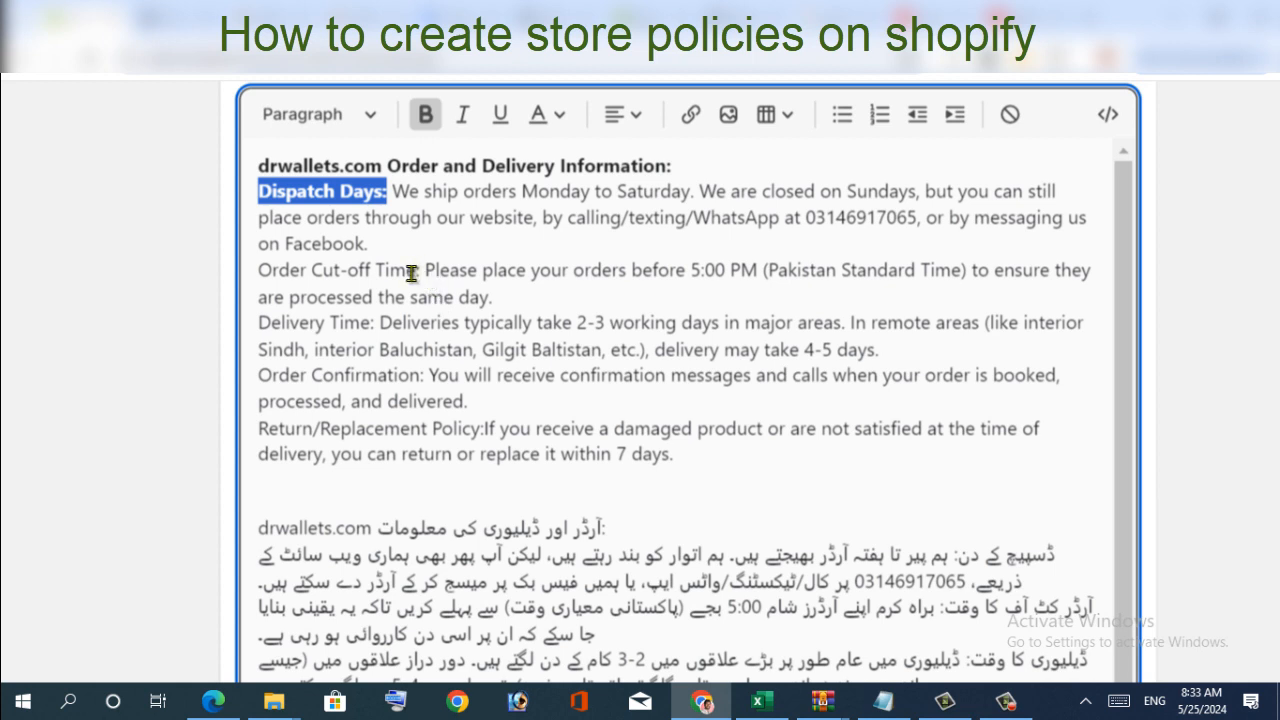
pyautogui.moveTo(421, 272); pyautogui.dragTo(229, 284)
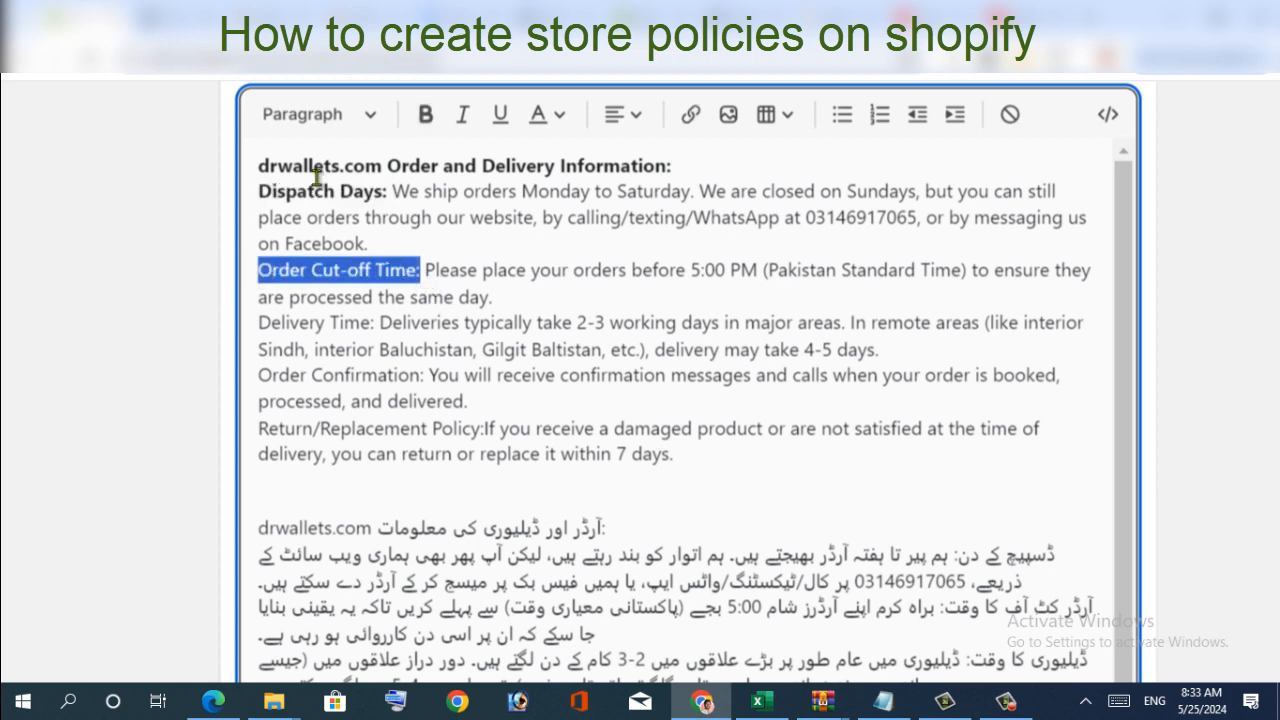
pyautogui.click(425, 114)
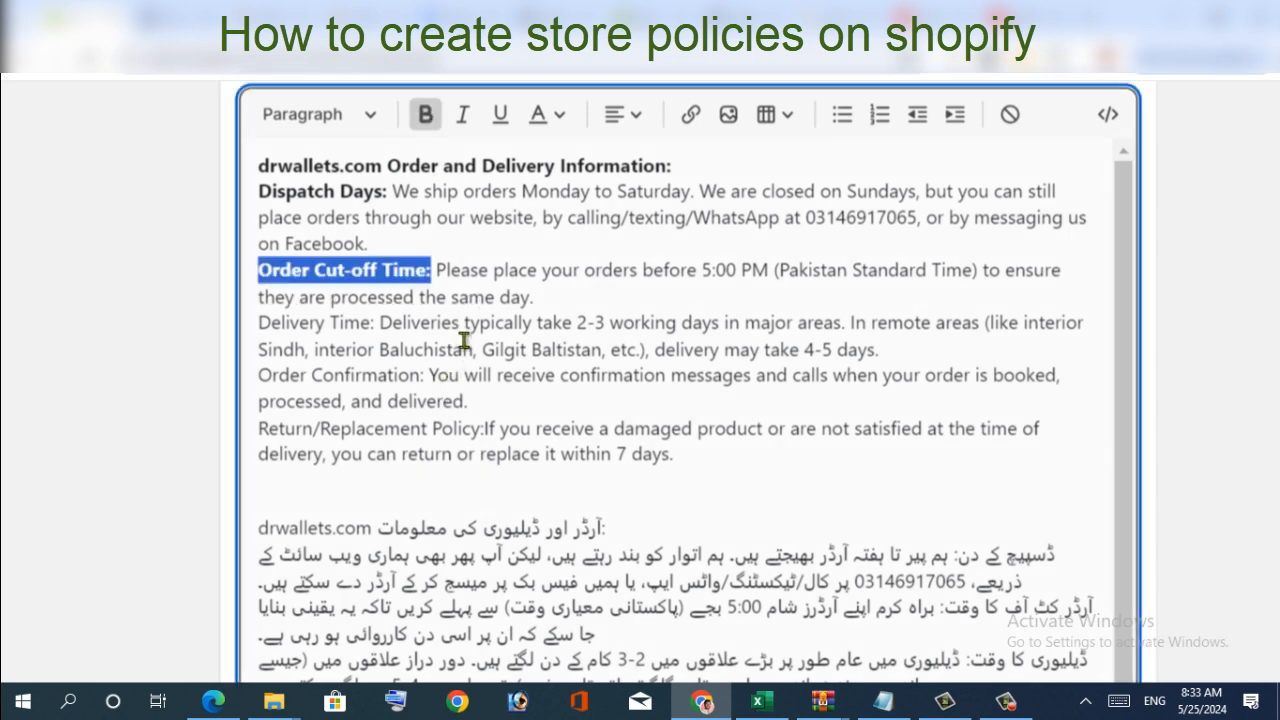
pyautogui.moveTo(376, 323); pyautogui.dragTo(246, 322)
pyautogui.click(425, 114)
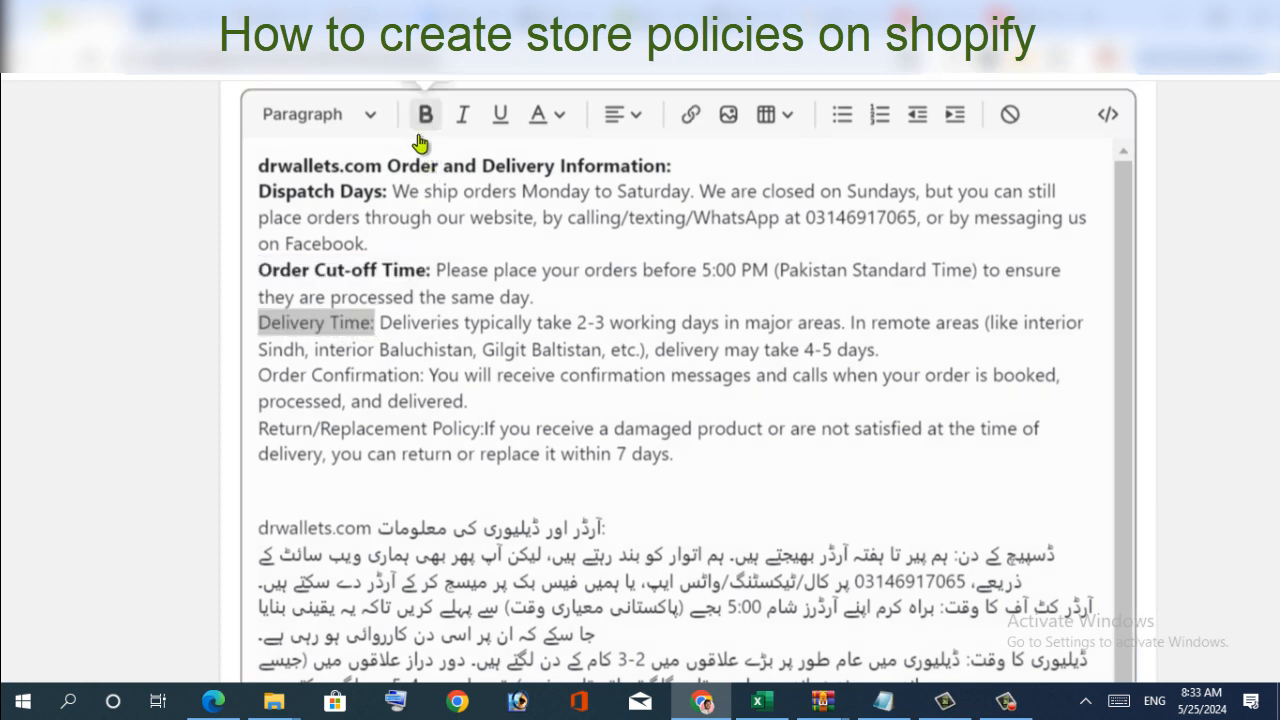
# Make the "Return/Replacement Policy:" label in the Shipping policy text bold
pyautogui.scroll(-1, 424, 477)
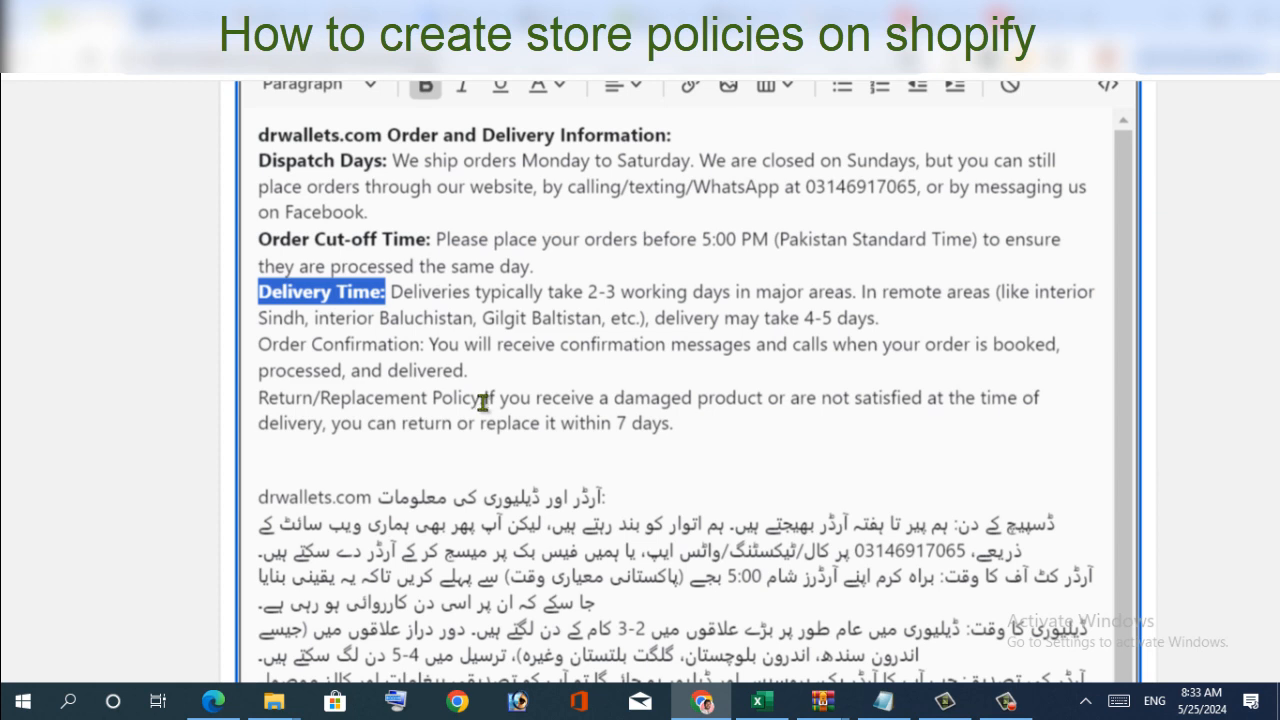
pyautogui.click(481, 402)
pyautogui.click(422, 400)
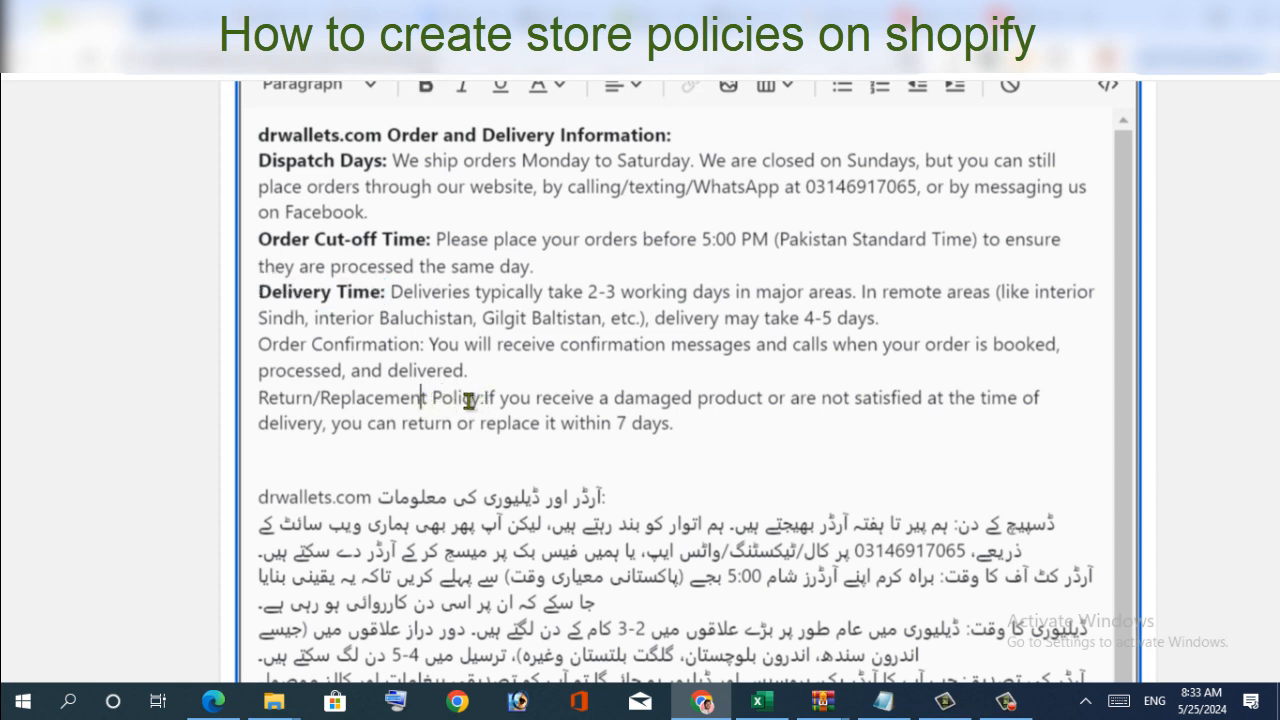
pyautogui.moveTo(485, 398); pyautogui.dragTo(228, 403)
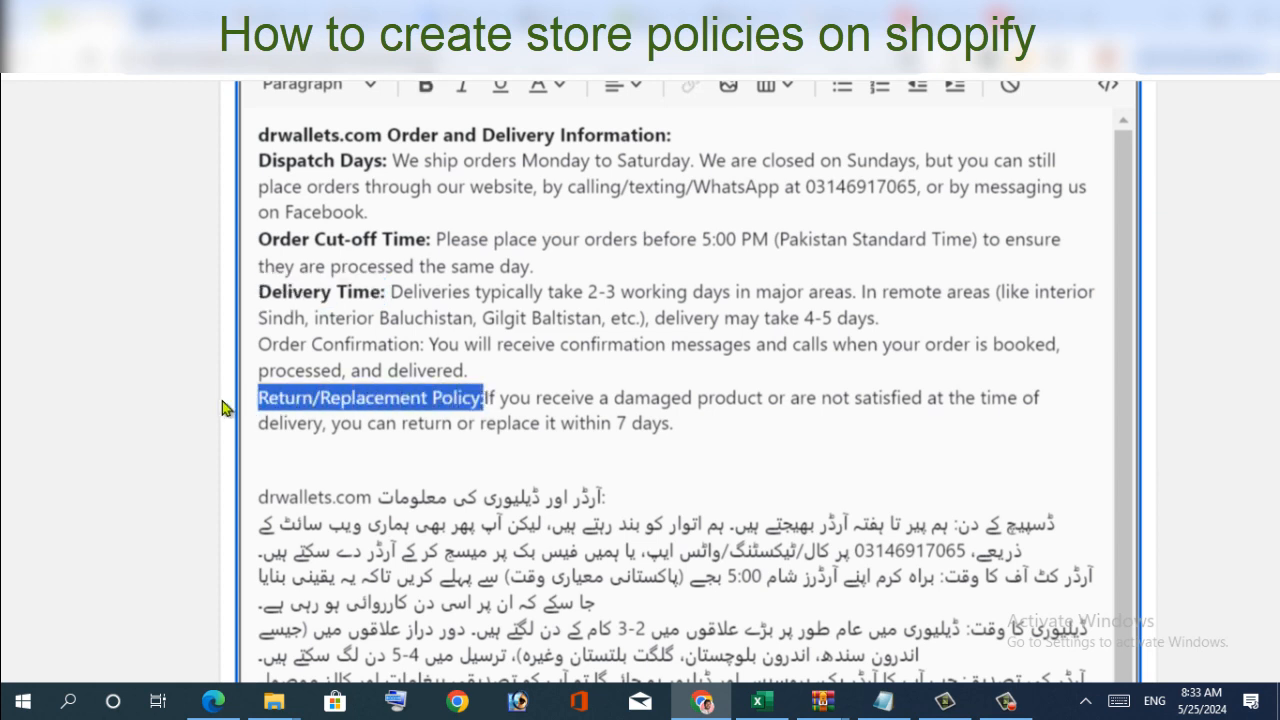
pyautogui.scroll(2, 465, 425)
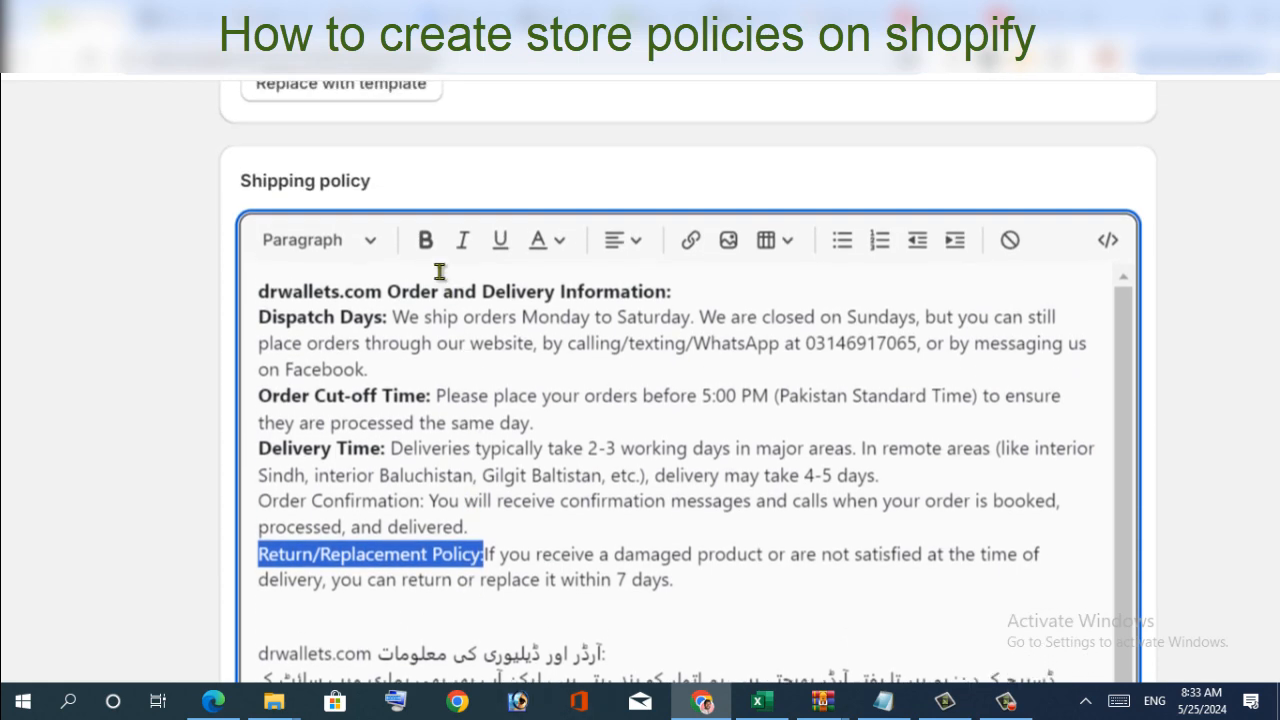
pyautogui.click(427, 250)
# Make the drwallets.com heading line above the Urdu version of the Shipping policy bold
pyautogui.scroll(-2, 515, 585)
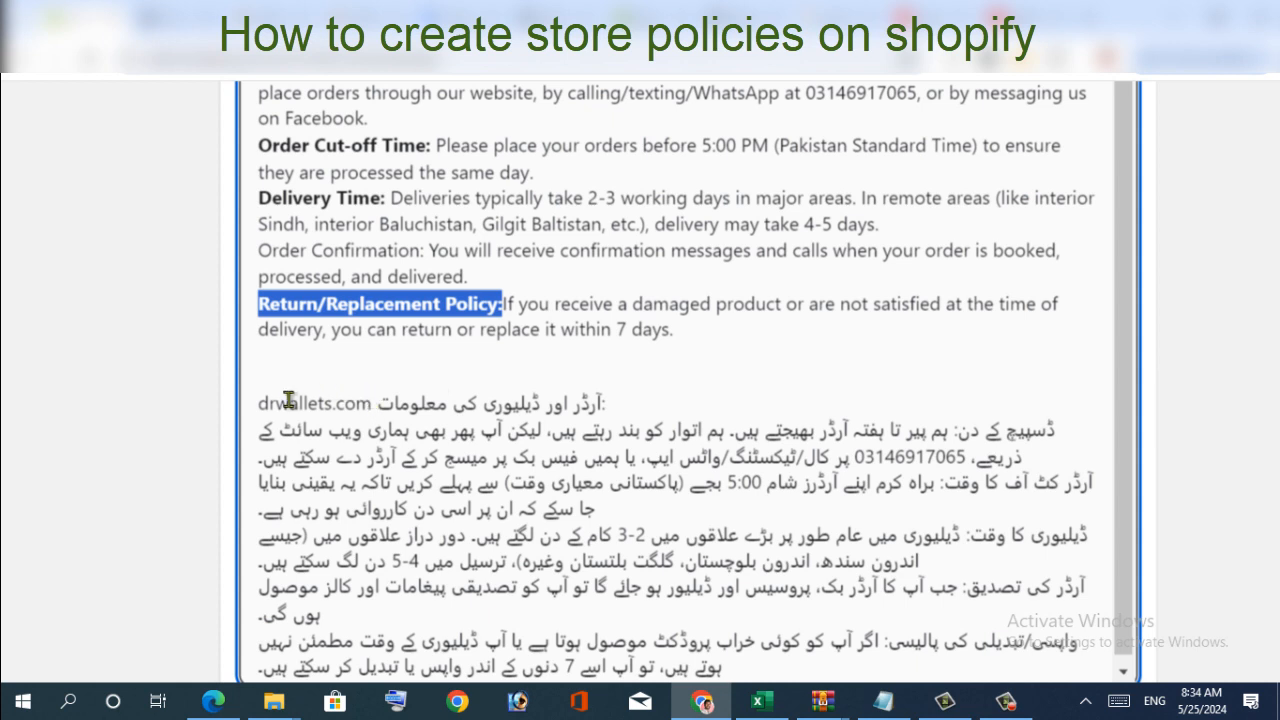
pyautogui.moveTo(258, 402)
pyautogui.mouseDown()
pyautogui.moveTo(588, 407)
pyautogui.moveTo(362, 400)
pyautogui.moveTo(610, 387)
pyautogui.moveTo(237, 415)
pyautogui.mouseUp()
pyautogui.click(671, 399)
pyautogui.scroll(4, 461, 277)
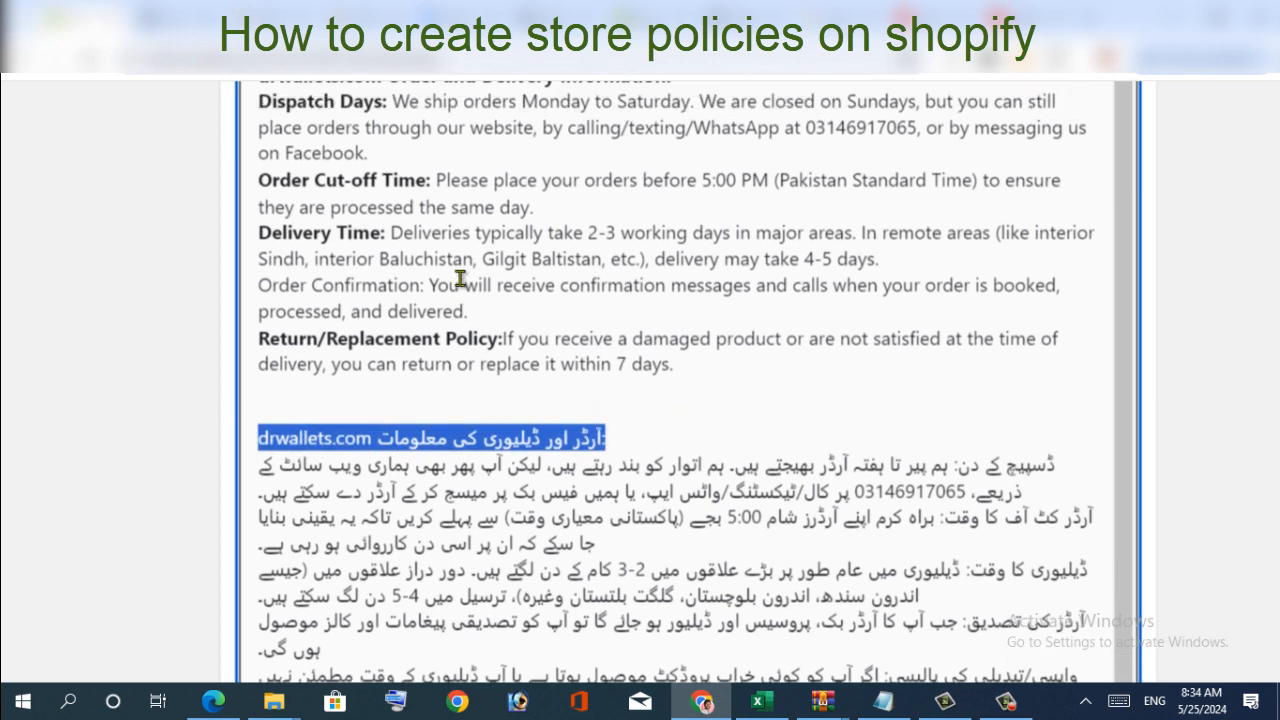
pyautogui.click(421, 188)
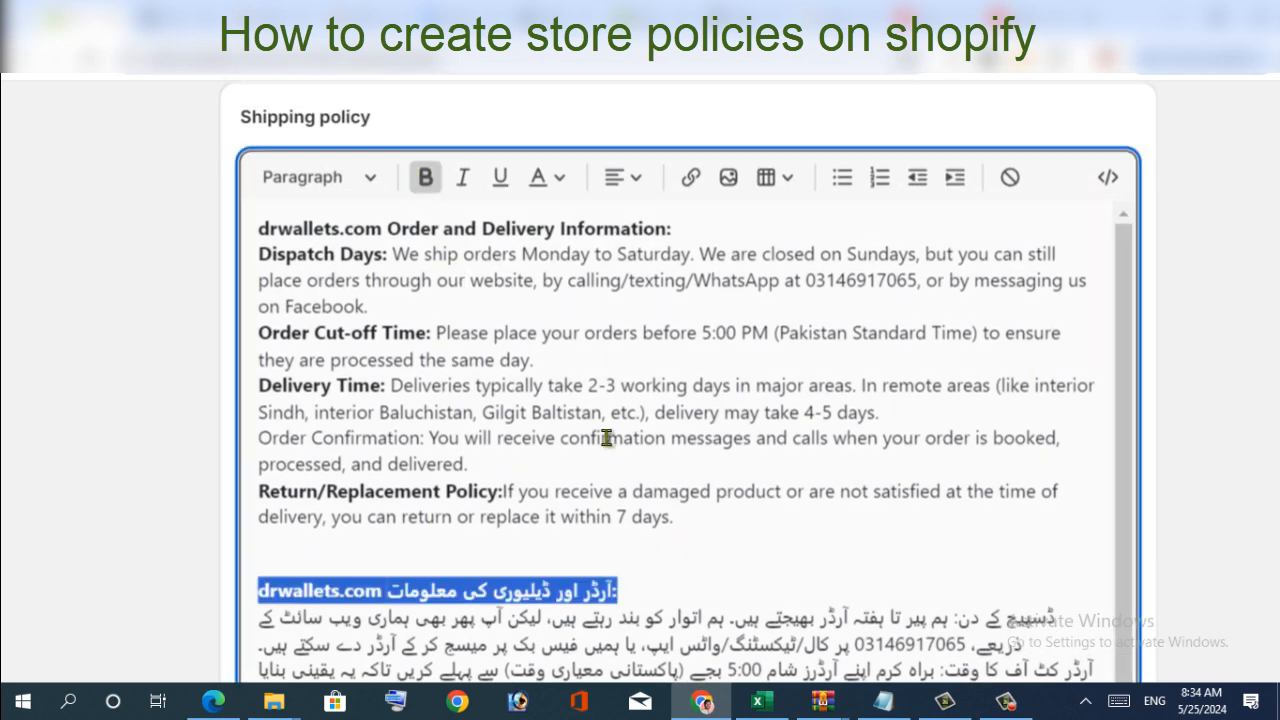
# Fill the empty Contact information policy below the Shipping policy from Shopify's template
pyautogui.scroll(-3, 608, 439)
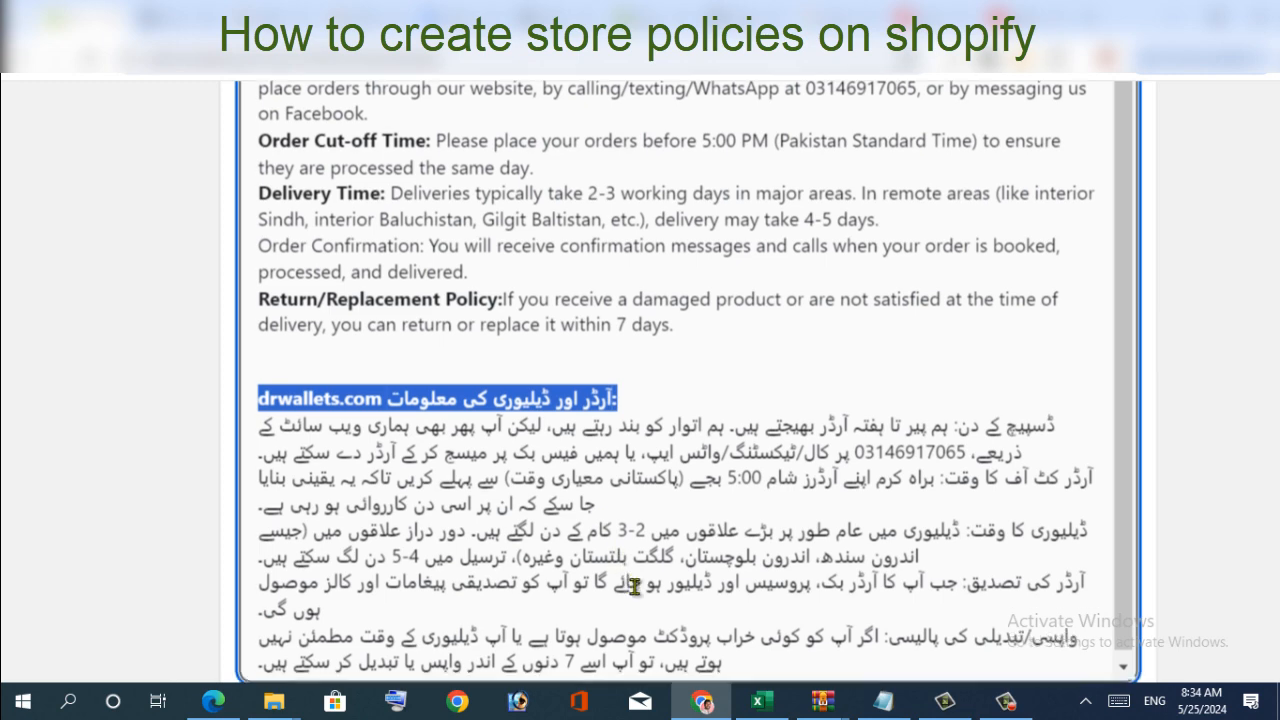
pyautogui.scroll(-1, 634, 588)
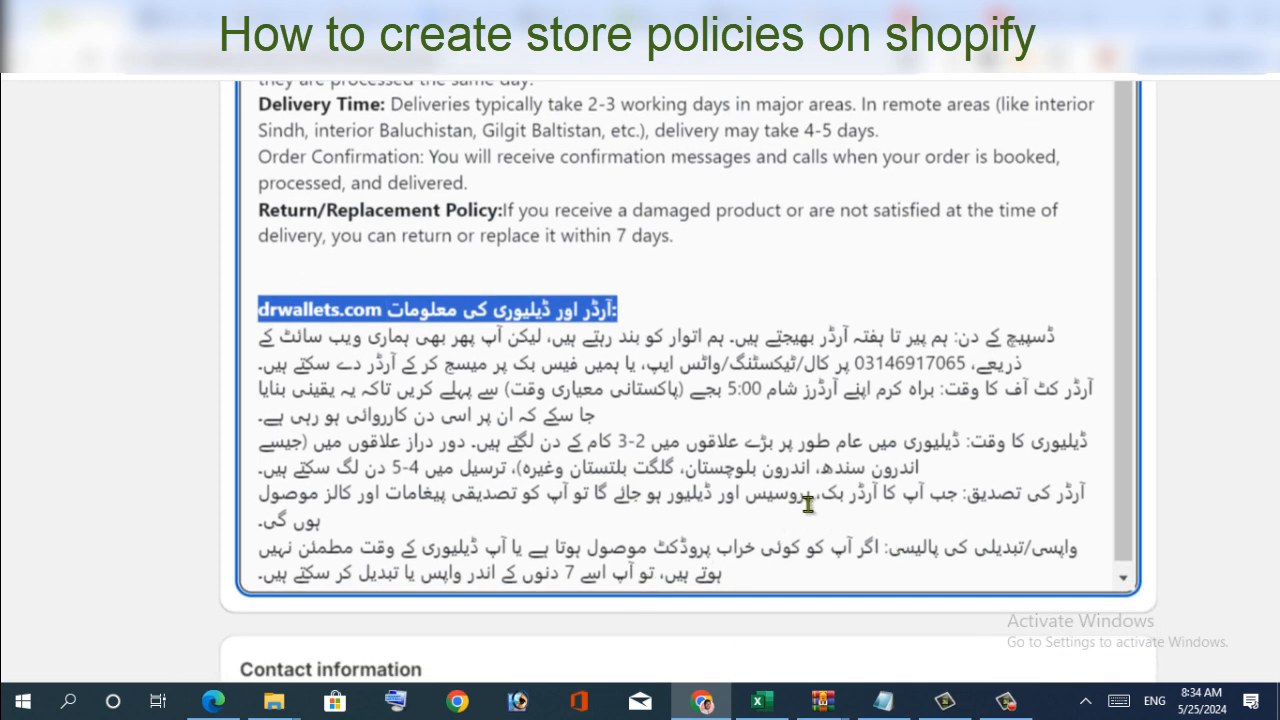
pyautogui.moveTo(1129, 541); pyautogui.dragTo(1126, 573)
pyautogui.scroll(-5, 418, 446)
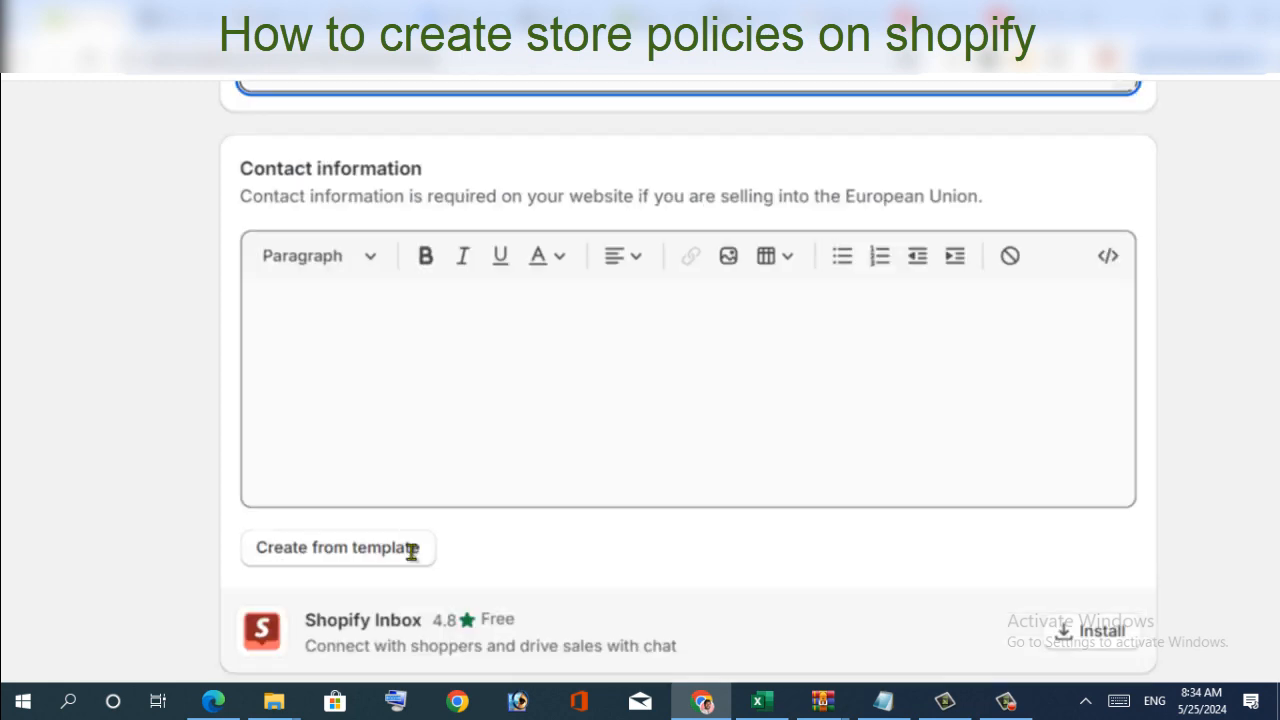
pyautogui.click(323, 563)
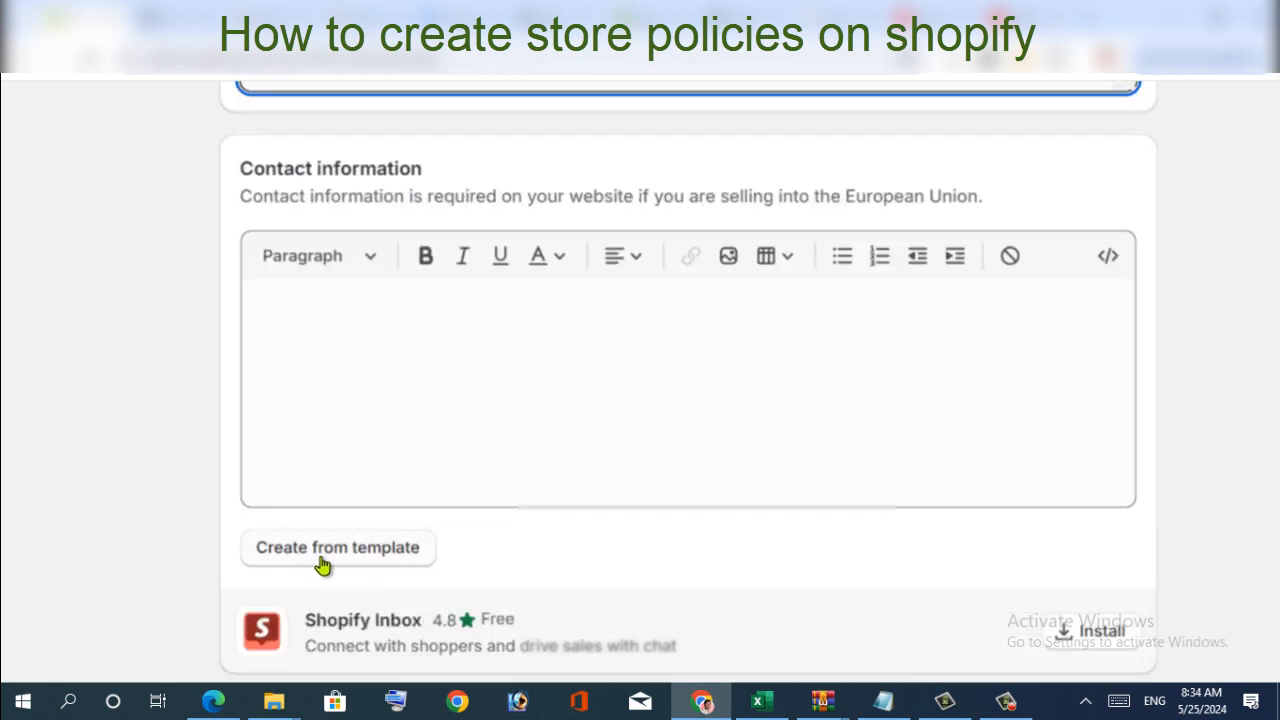
pyautogui.click(323, 563)
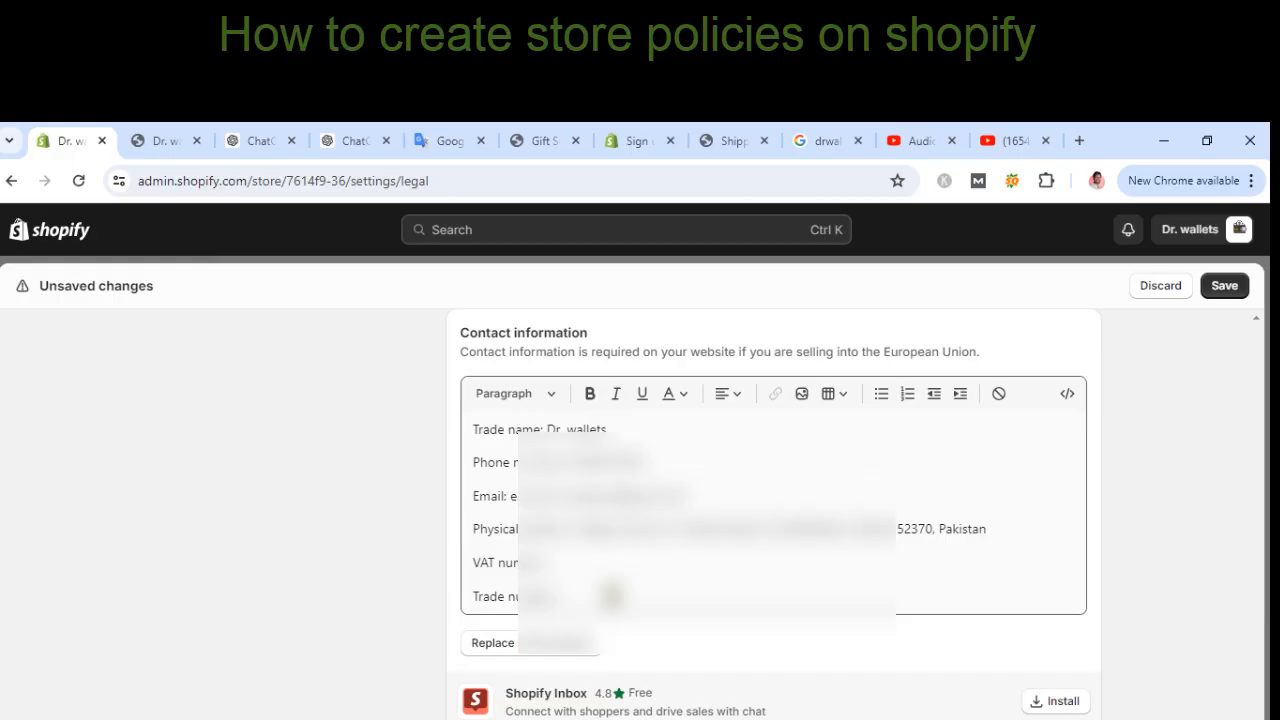
# Look back over the shipping and terms of service texts and save all policy changes
pyautogui.scroll(3, 773, 515)
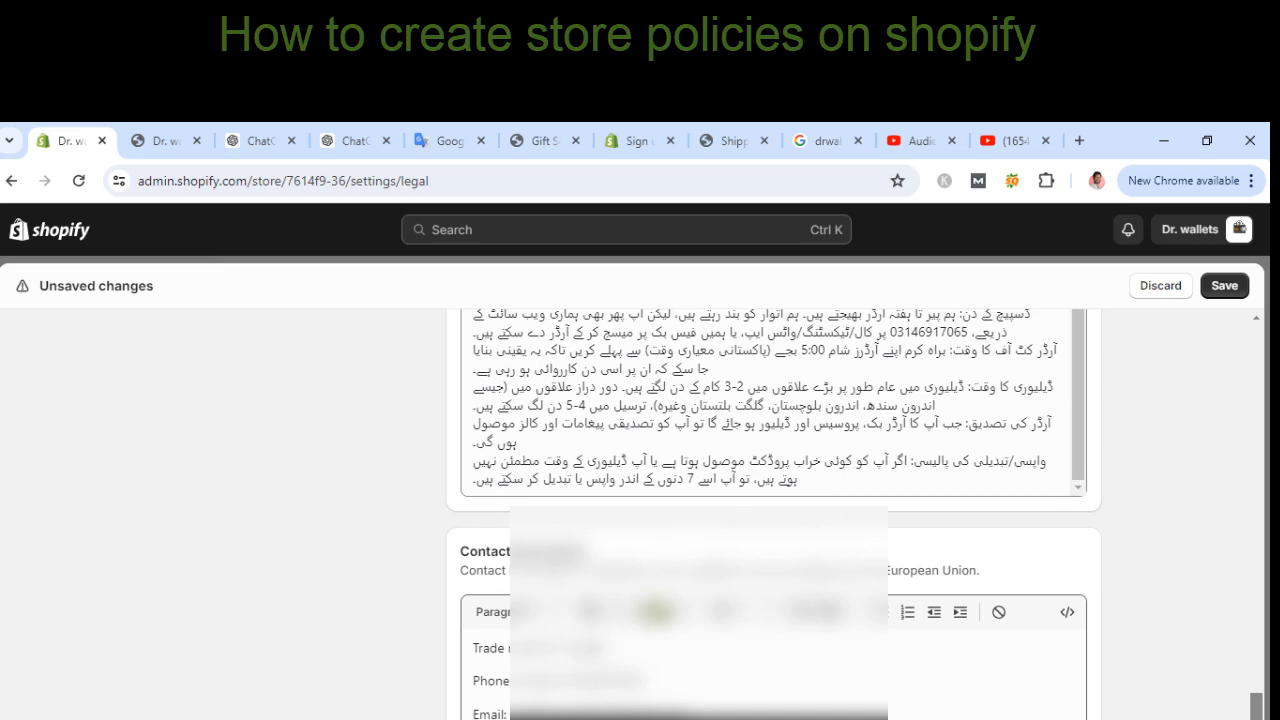
pyautogui.scroll(5, 773, 515)
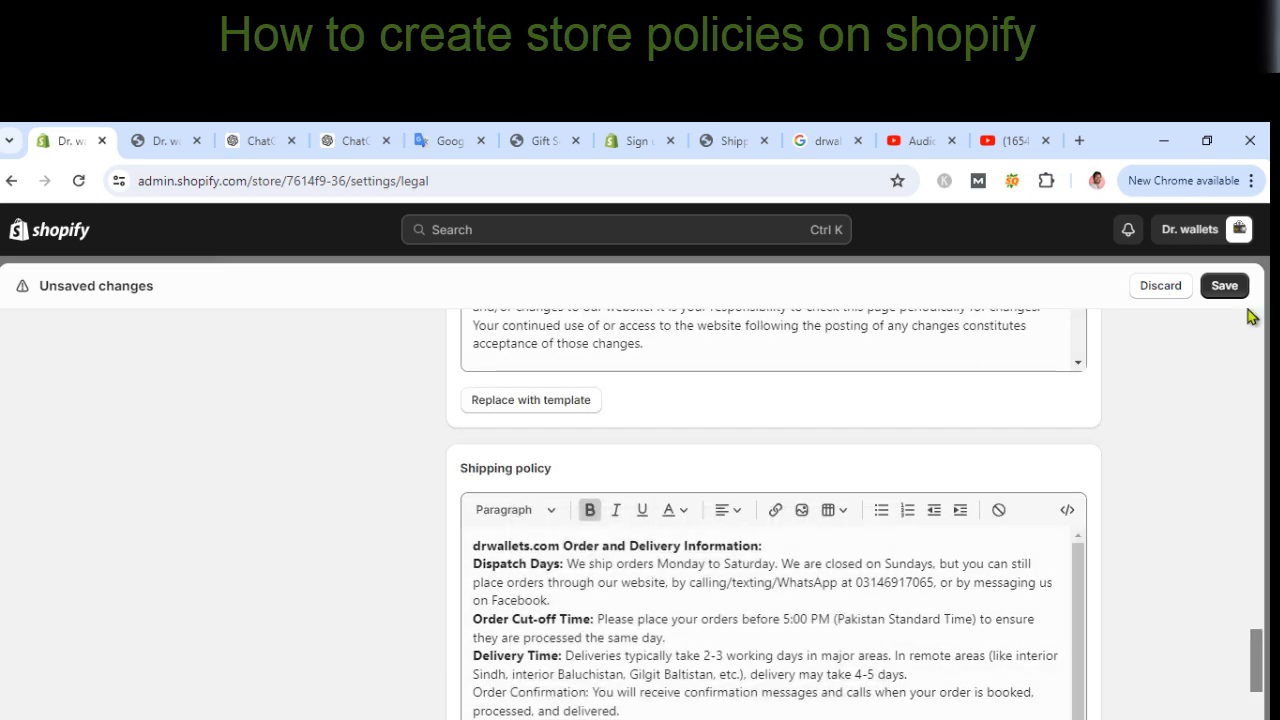
pyautogui.scroll(2, 1227, 331)
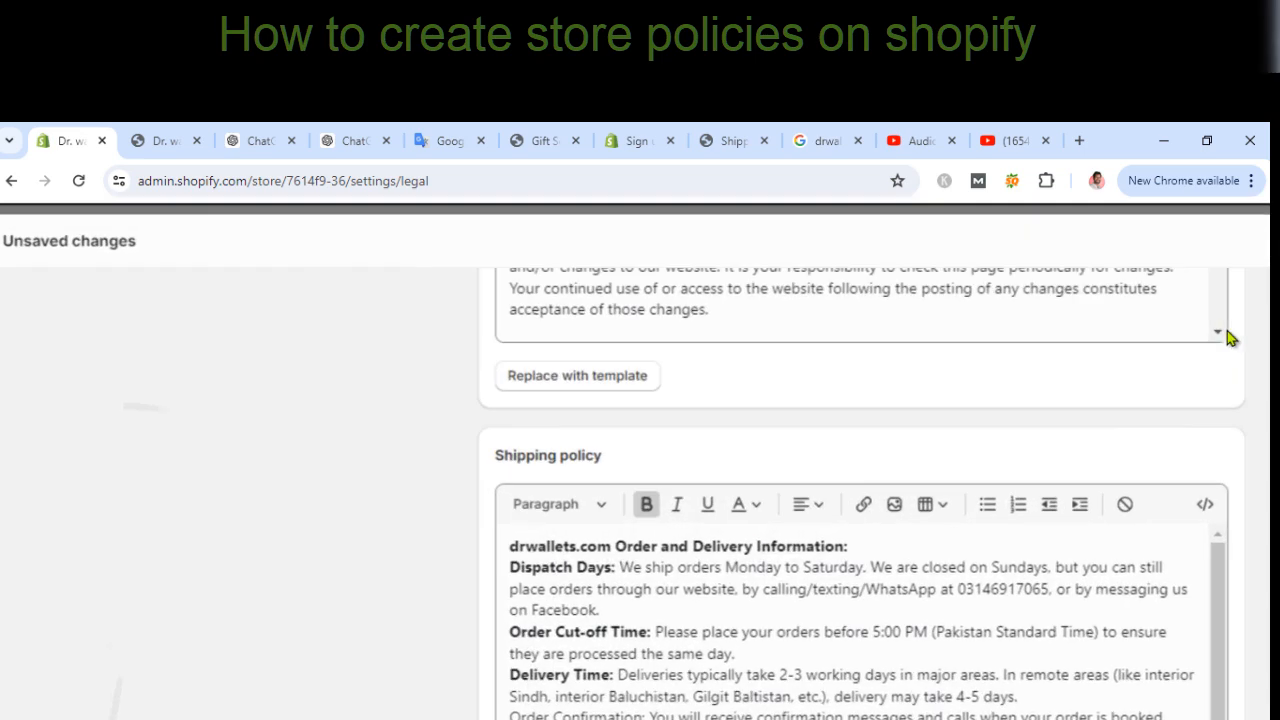
pyautogui.scroll(3, 1227, 331)
pyautogui.scroll(5, 1228, 338)
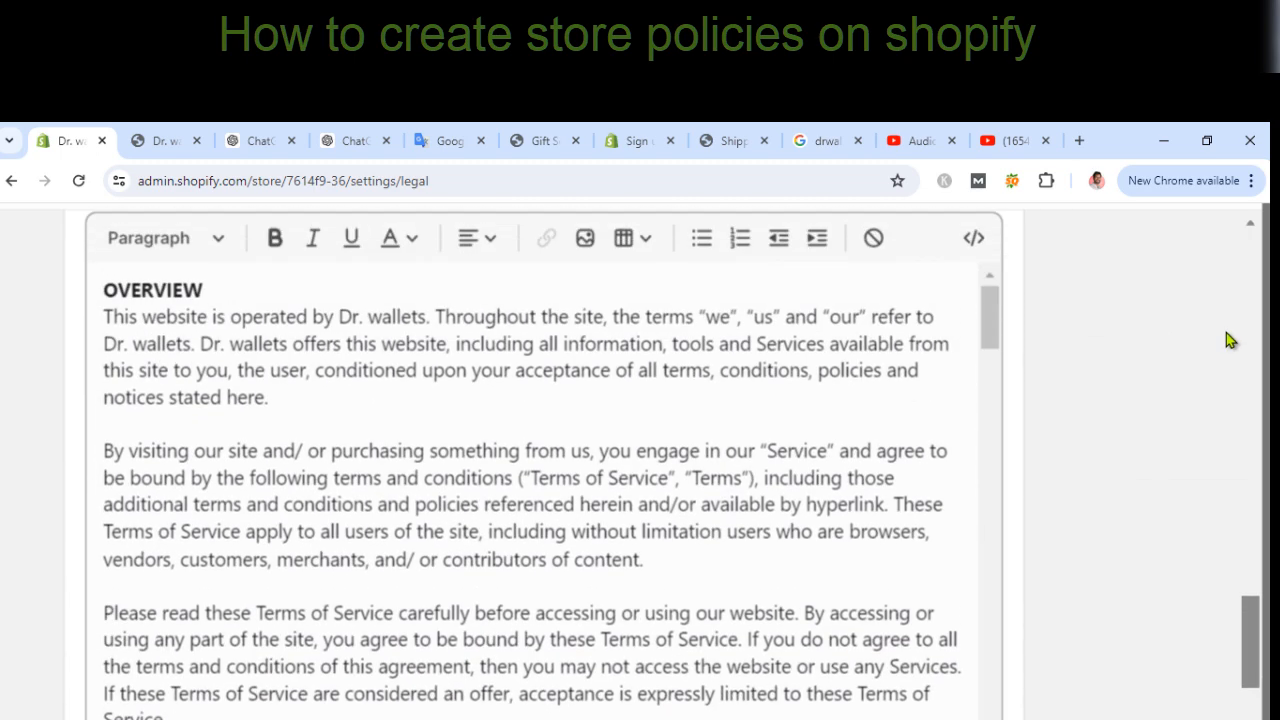
pyautogui.scroll(2, 1257, 383)
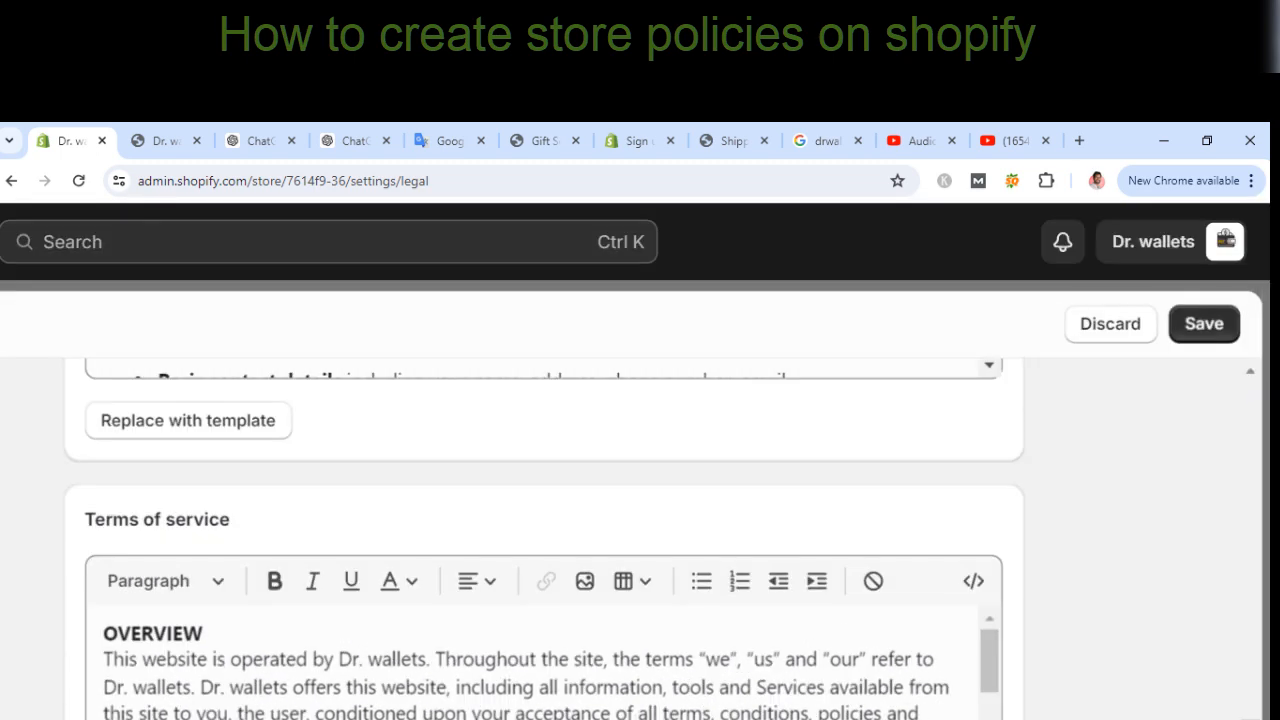
pyautogui.click(1218, 332)
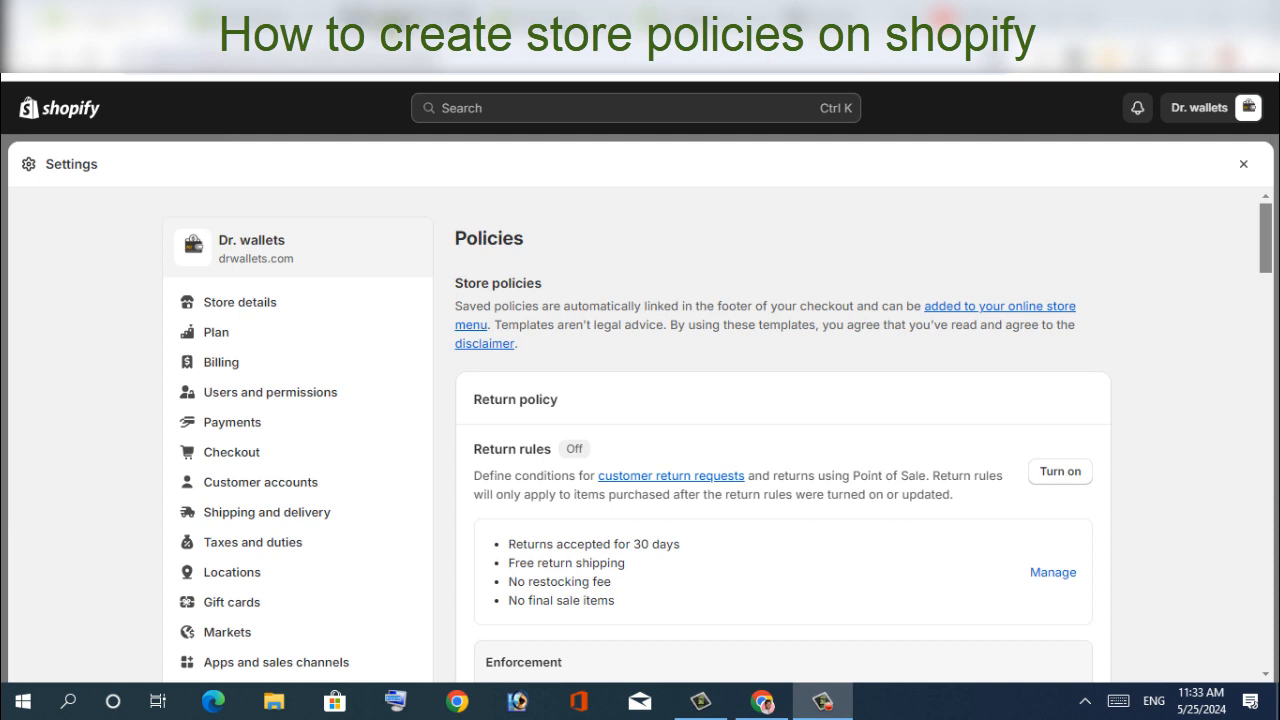
# Search the store admin for "THE" and open the online store's Themes page from the results
pyautogui.click(391, 25)
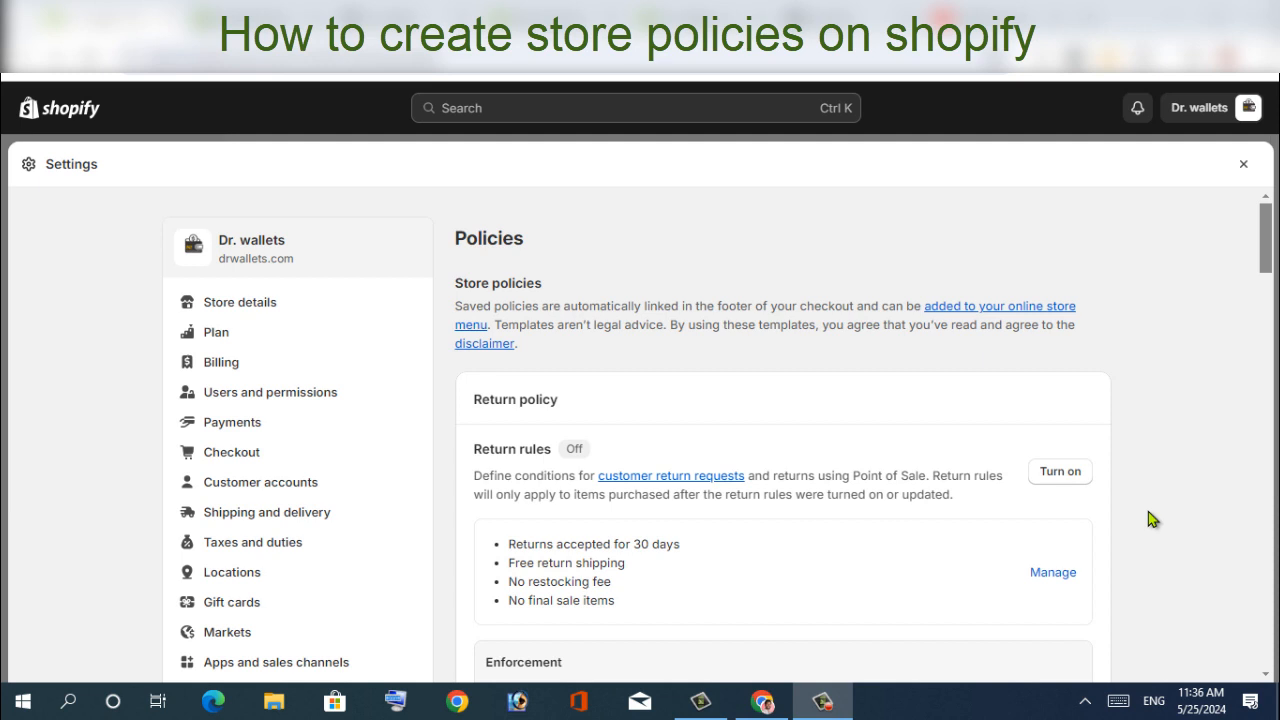
pyautogui.click(480, 108)
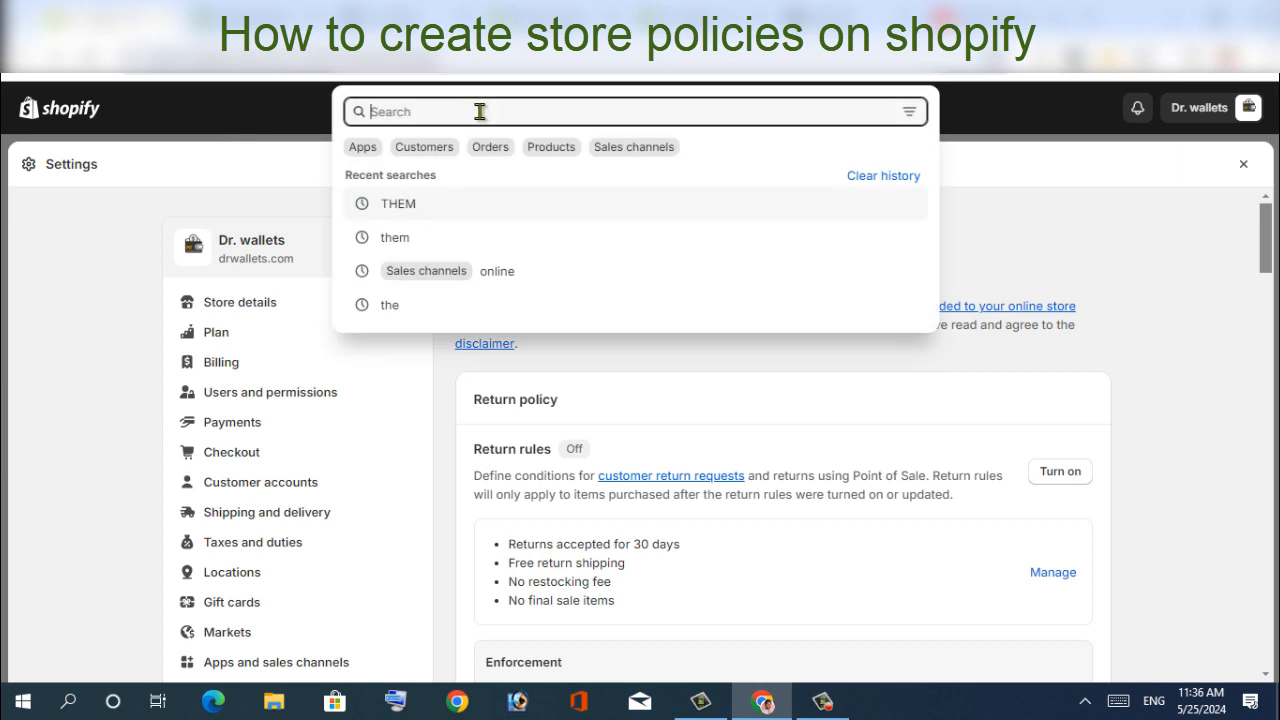
pyautogui.write('TH')
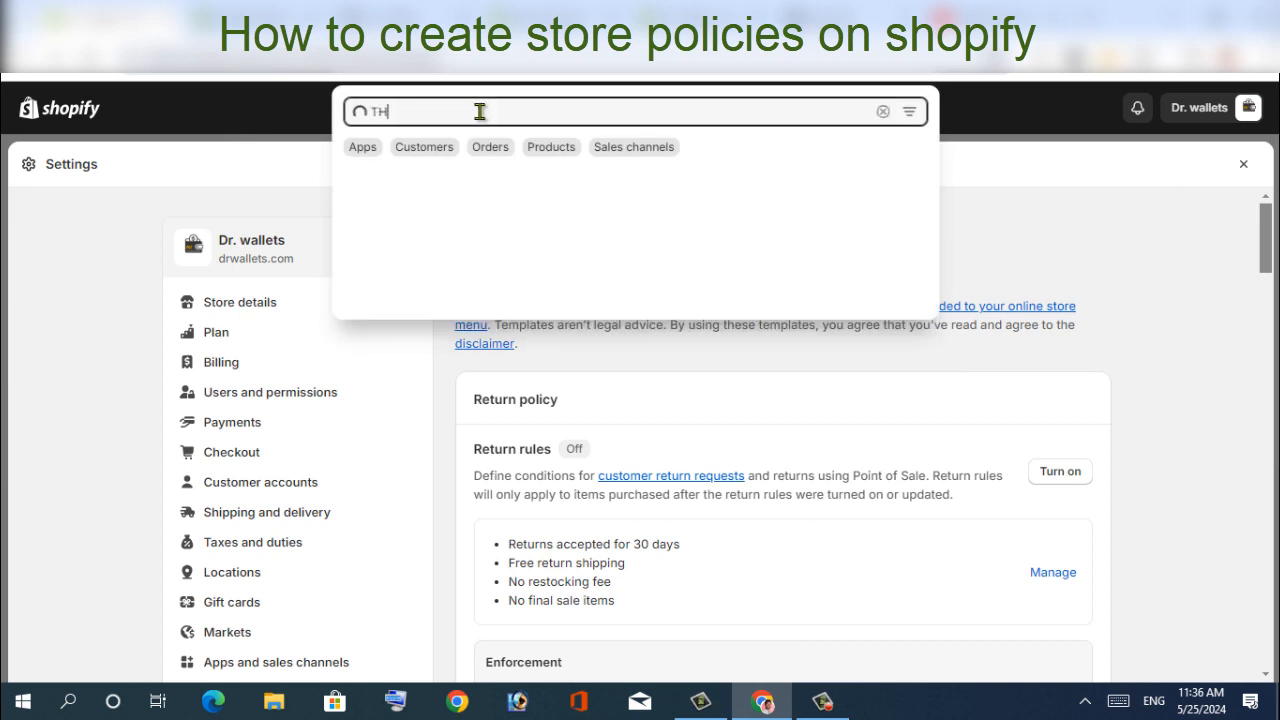
pyautogui.write('E')
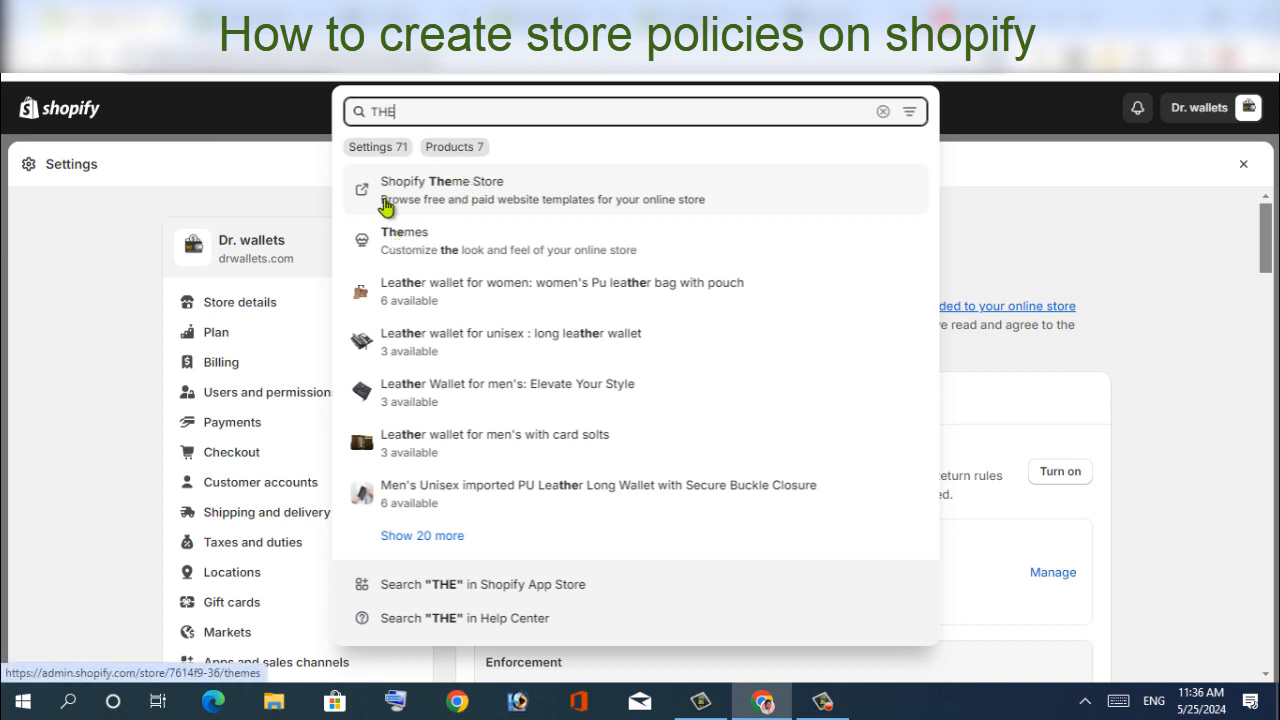
pyautogui.click(408, 256)
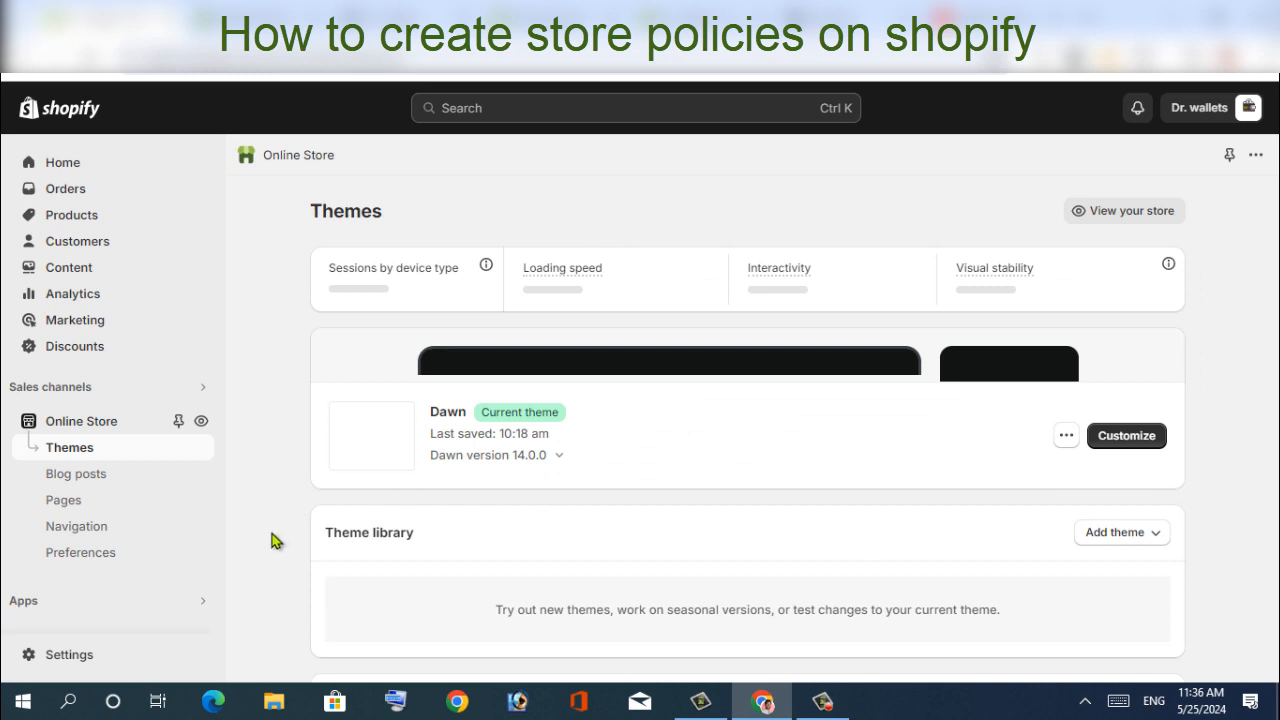
# Go to the online store's Navigation page and open the Footer menu for editing
pyautogui.scroll(-1, 281, 513)
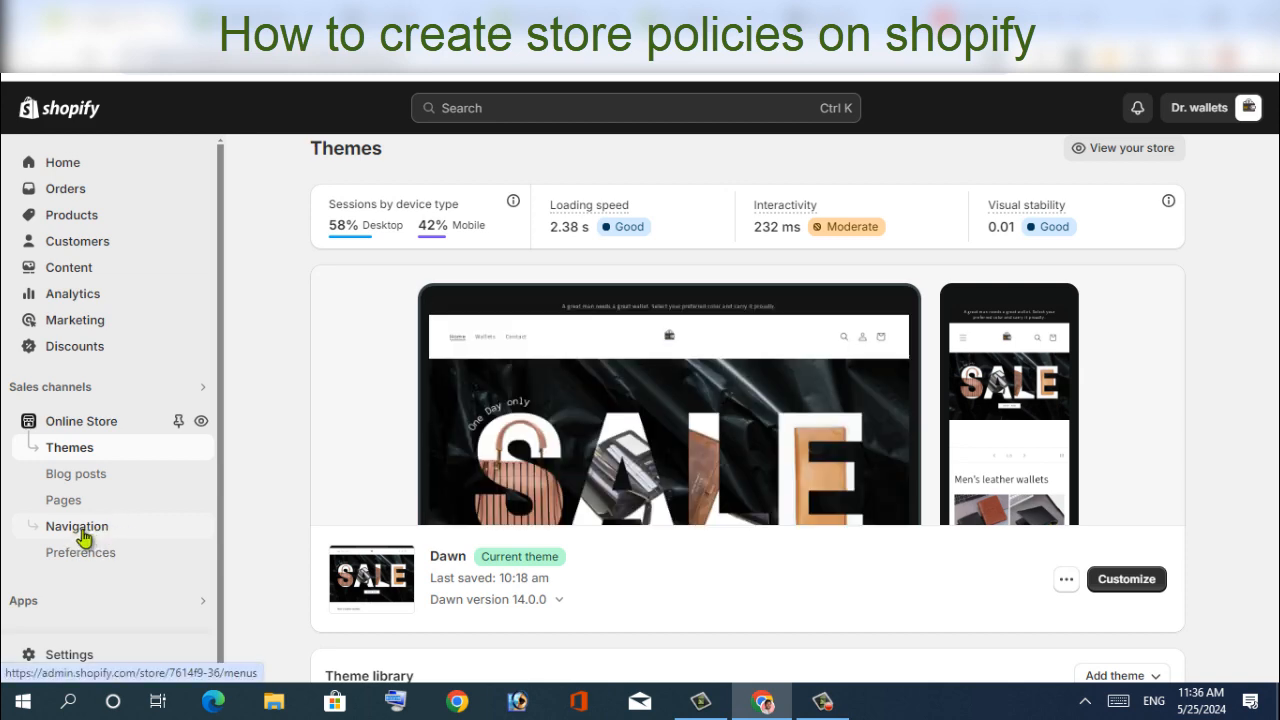
pyautogui.click(81, 532)
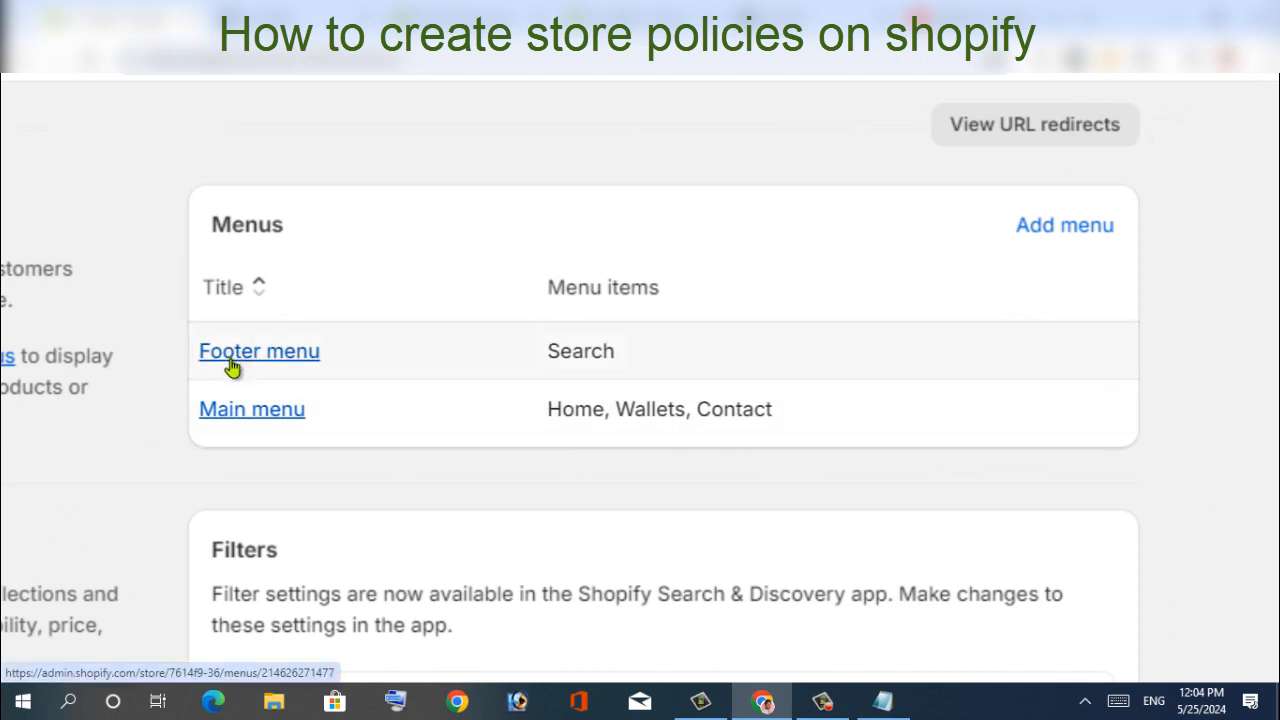
pyautogui.click(228, 358)
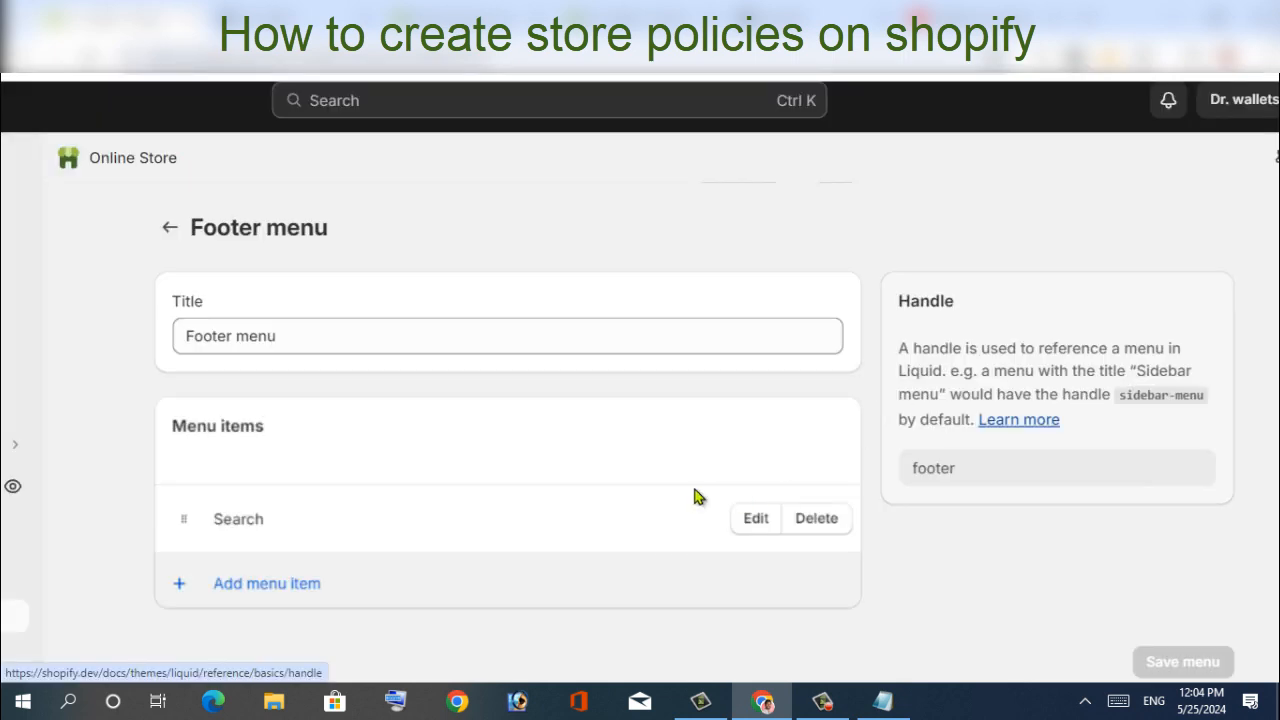
# Start a new footer menu item and name it "Refund Policy", copying the name from the Notepad list
pyautogui.click(280, 595)
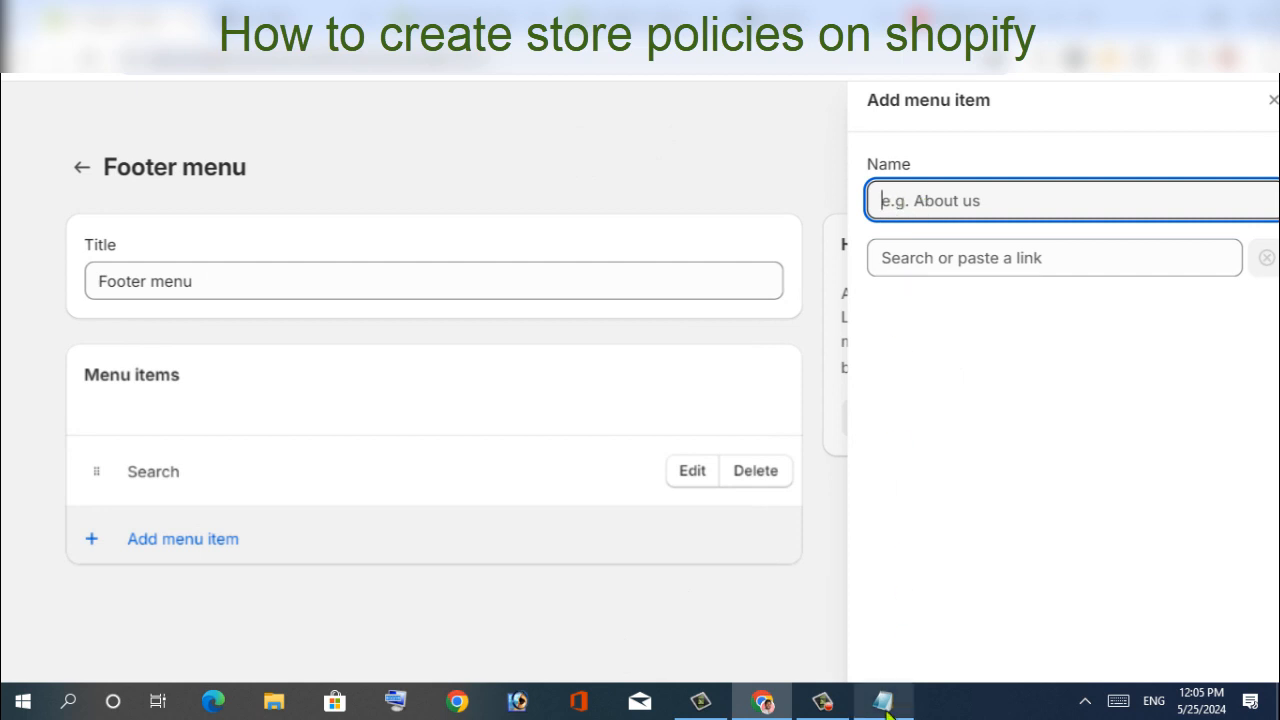
pyautogui.moveTo(889, 708)
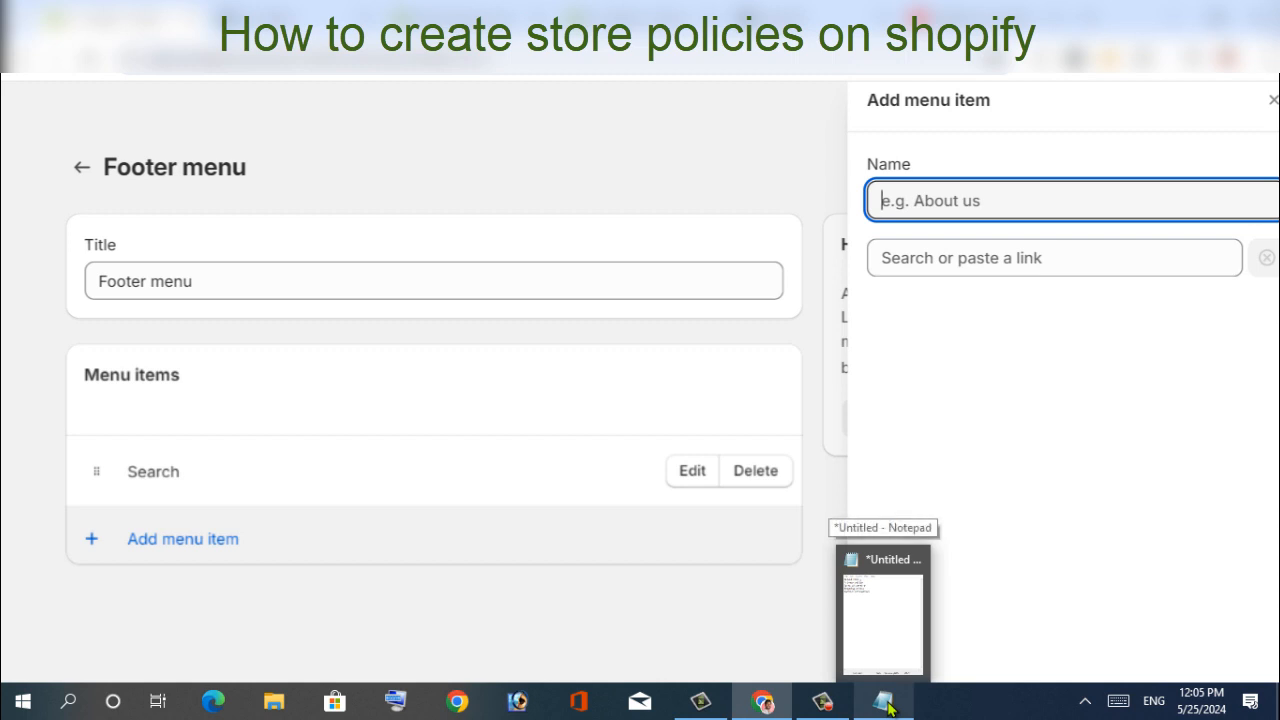
pyautogui.click(888, 704)
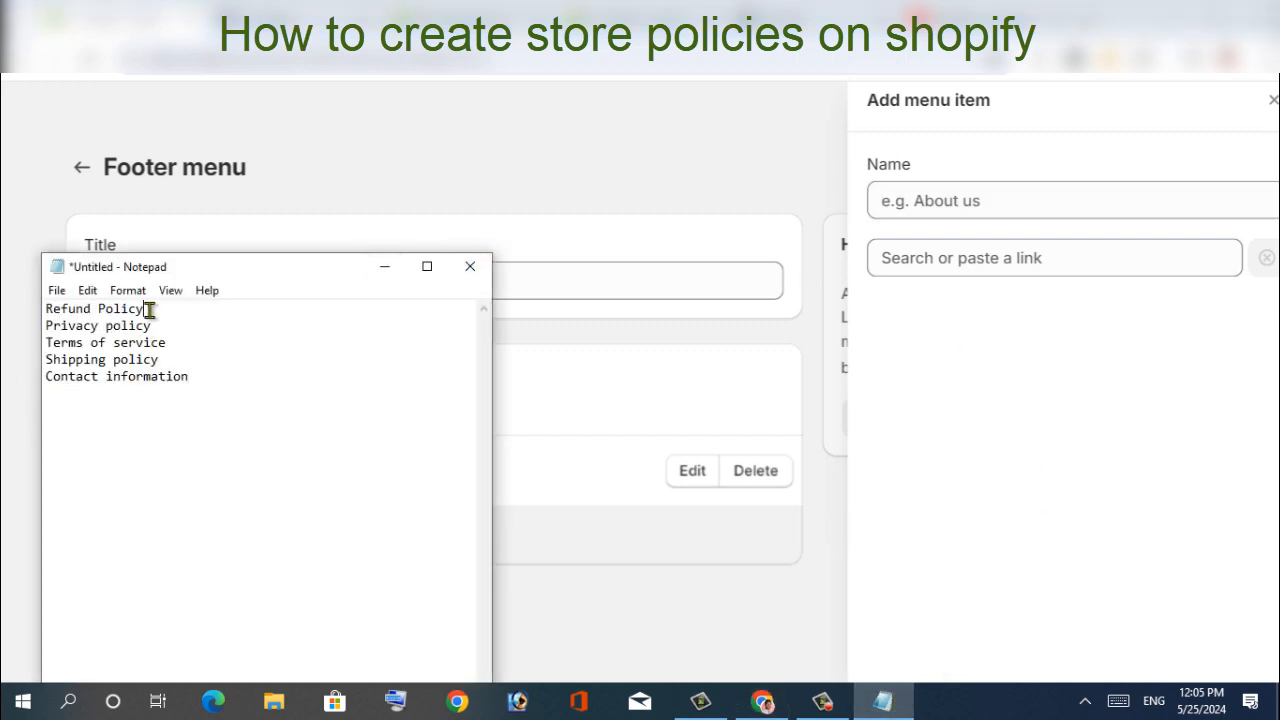
pyautogui.moveTo(147, 309); pyautogui.dragTo(4, 312)
pyautogui.rightClick(4, 312)
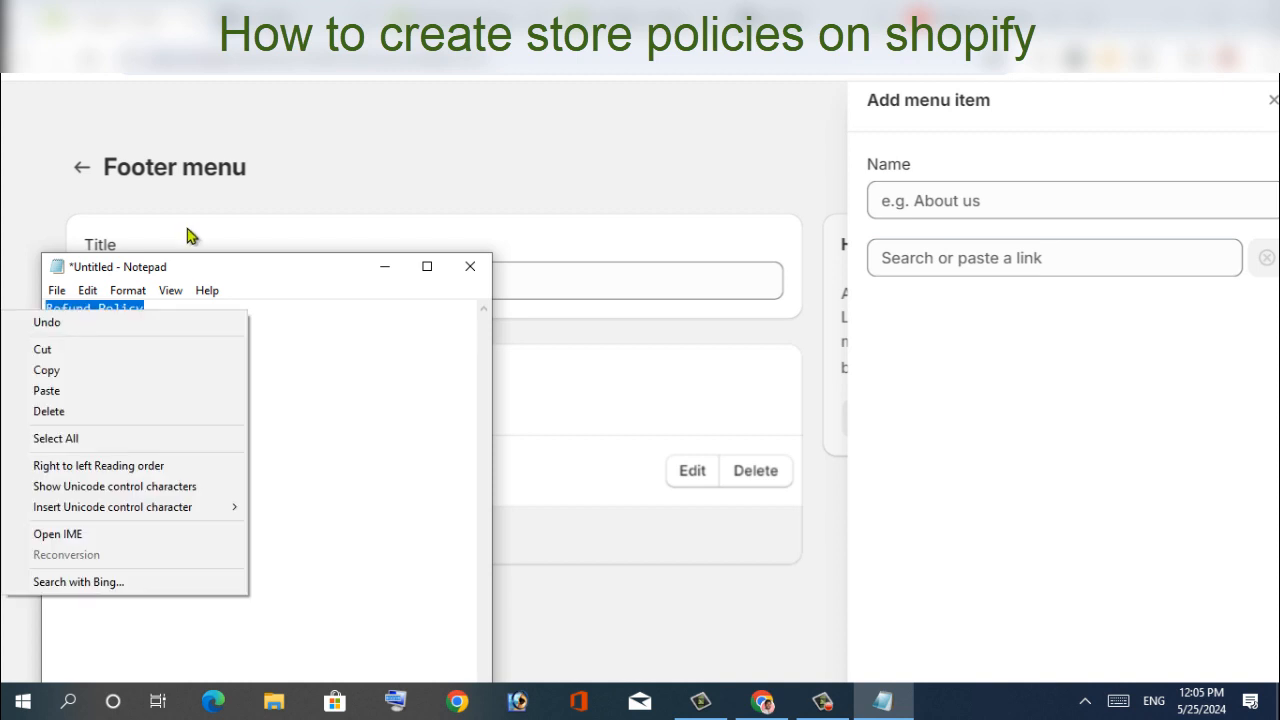
pyautogui.click(85, 372)
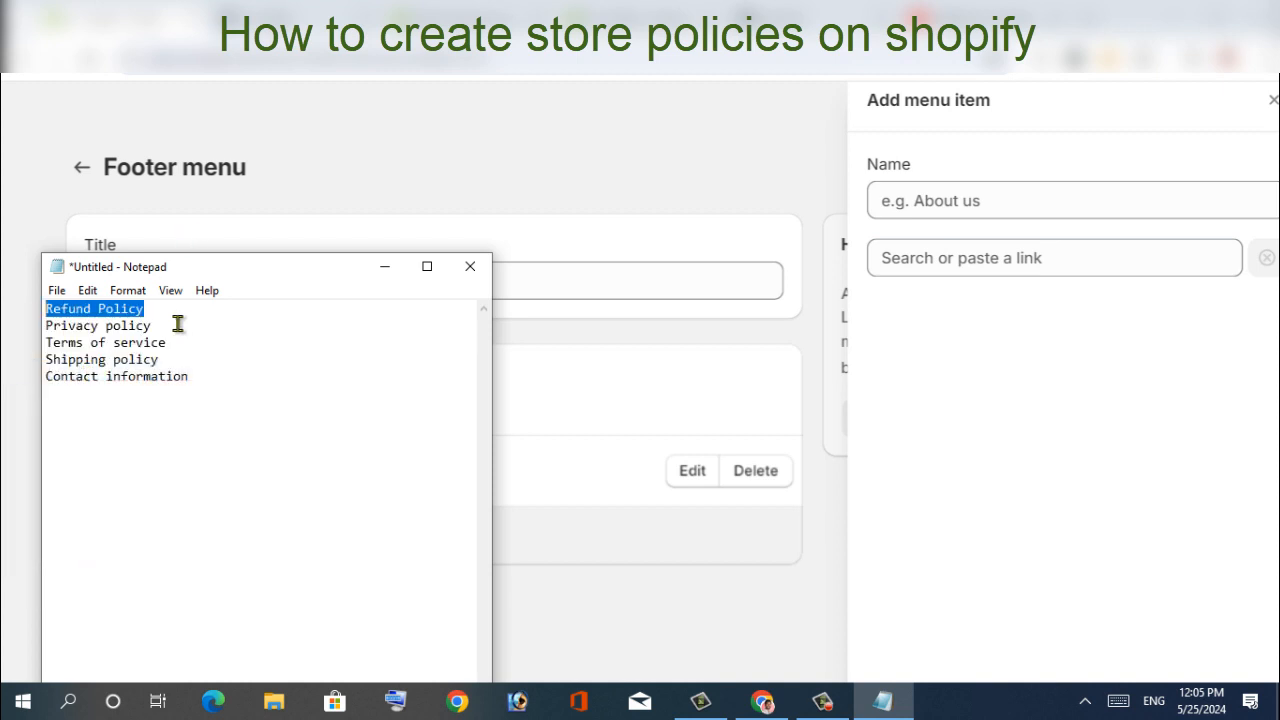
pyautogui.click(915, 202)
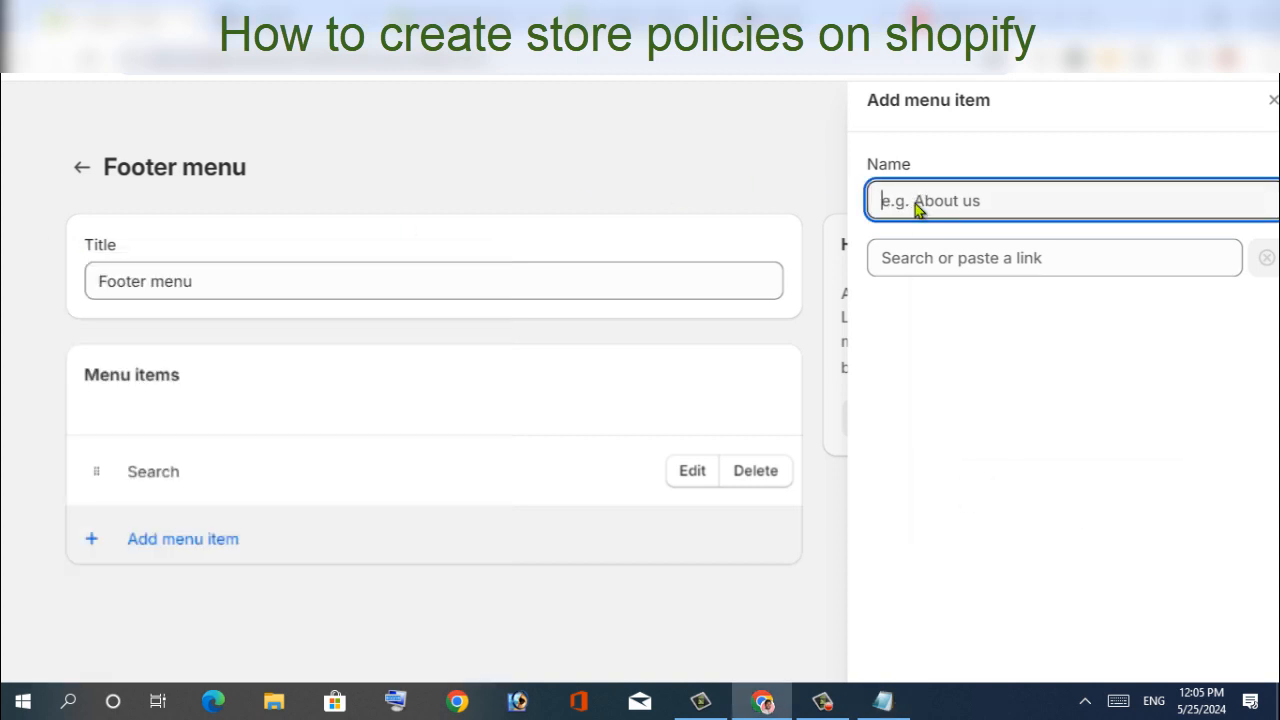
pyautogui.rightClick(915, 203)
pyautogui.click(980, 396)
pyautogui.hscroll(1, 1212, 209)
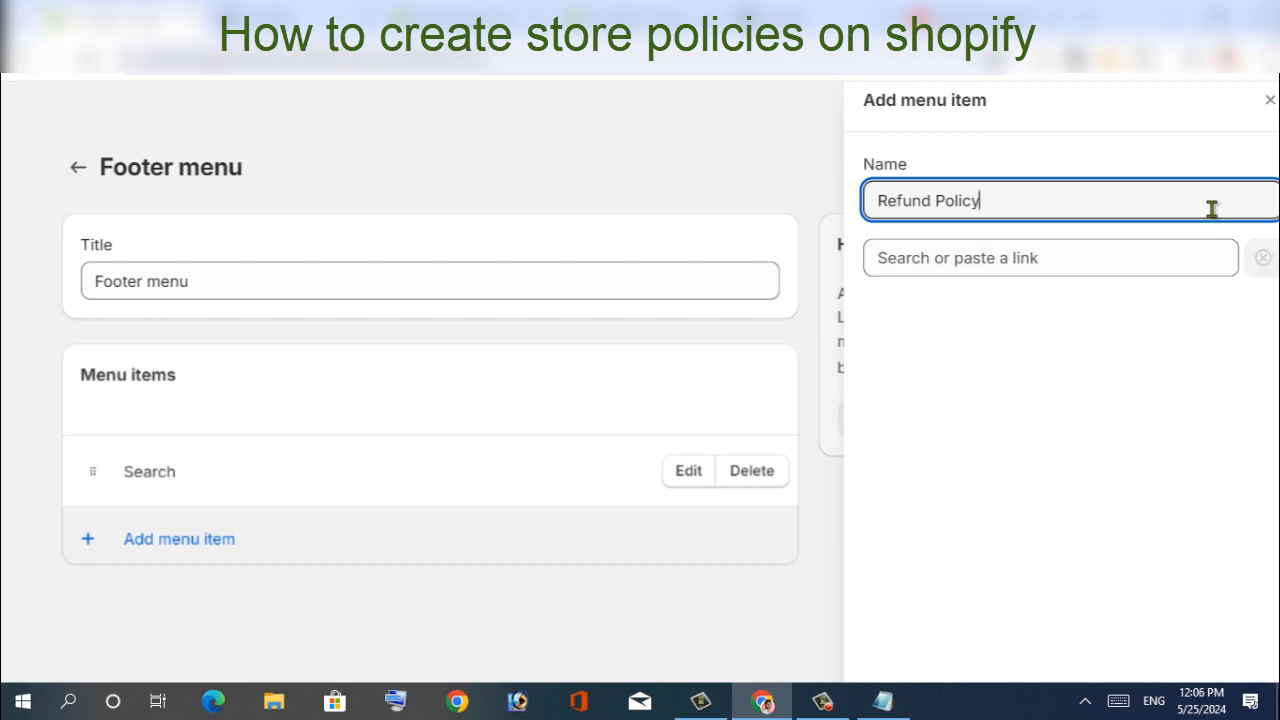
# Link the new menu item to the store's Refund Policy and add it to the footer menu
pyautogui.click(944, 261)
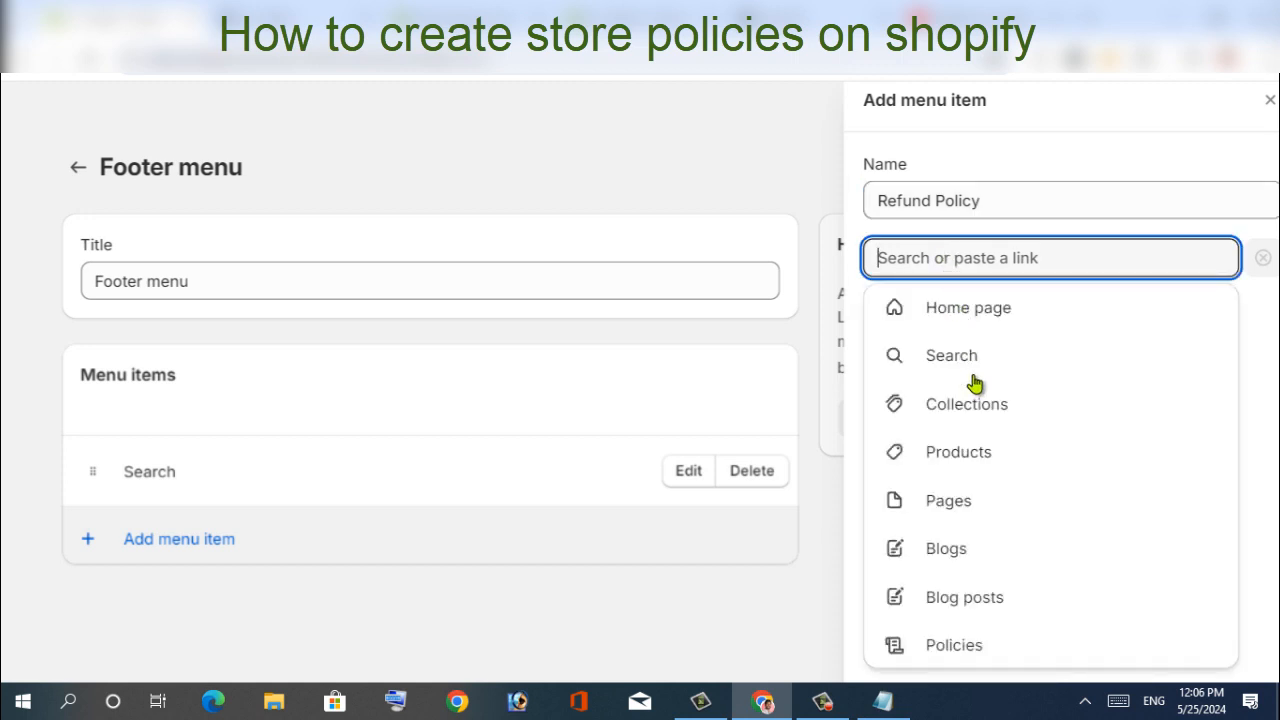
pyautogui.click(955, 655)
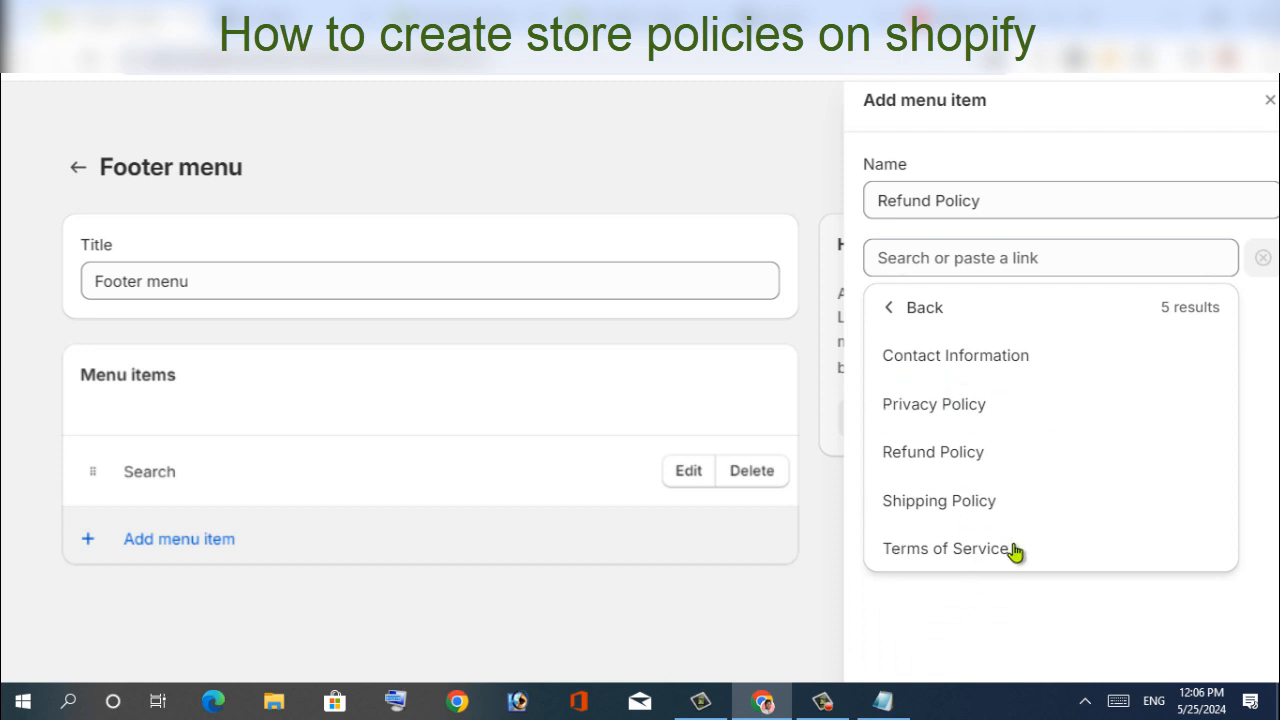
pyautogui.click(966, 456)
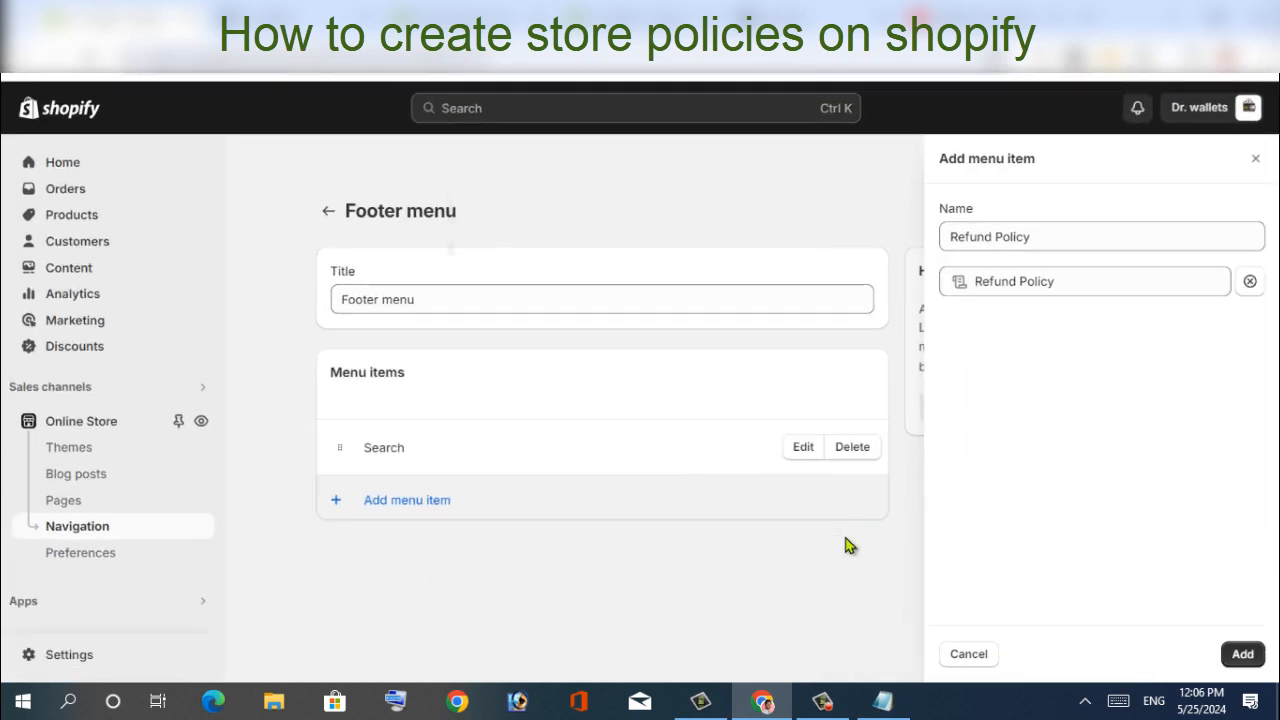
pyautogui.click(1243, 655)
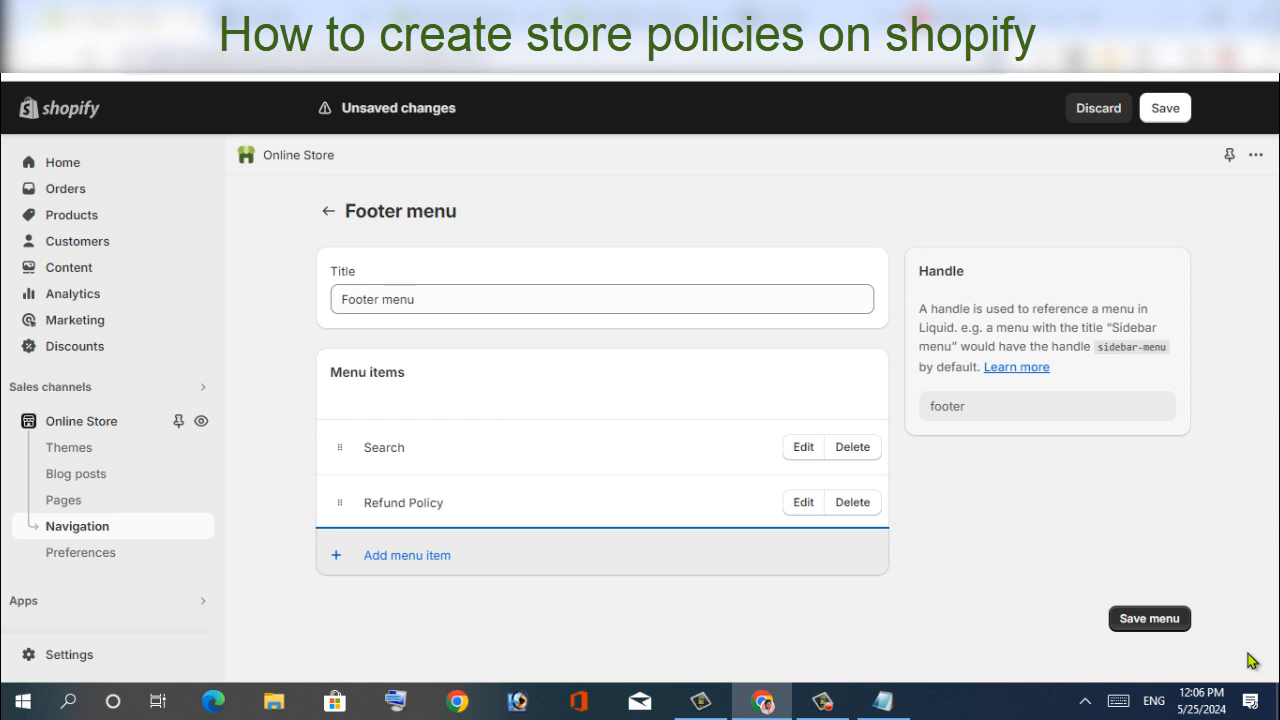
# Start another footer menu item and name it "Privacy policy", copying the name from the Notepad list
pyautogui.click(410, 566)
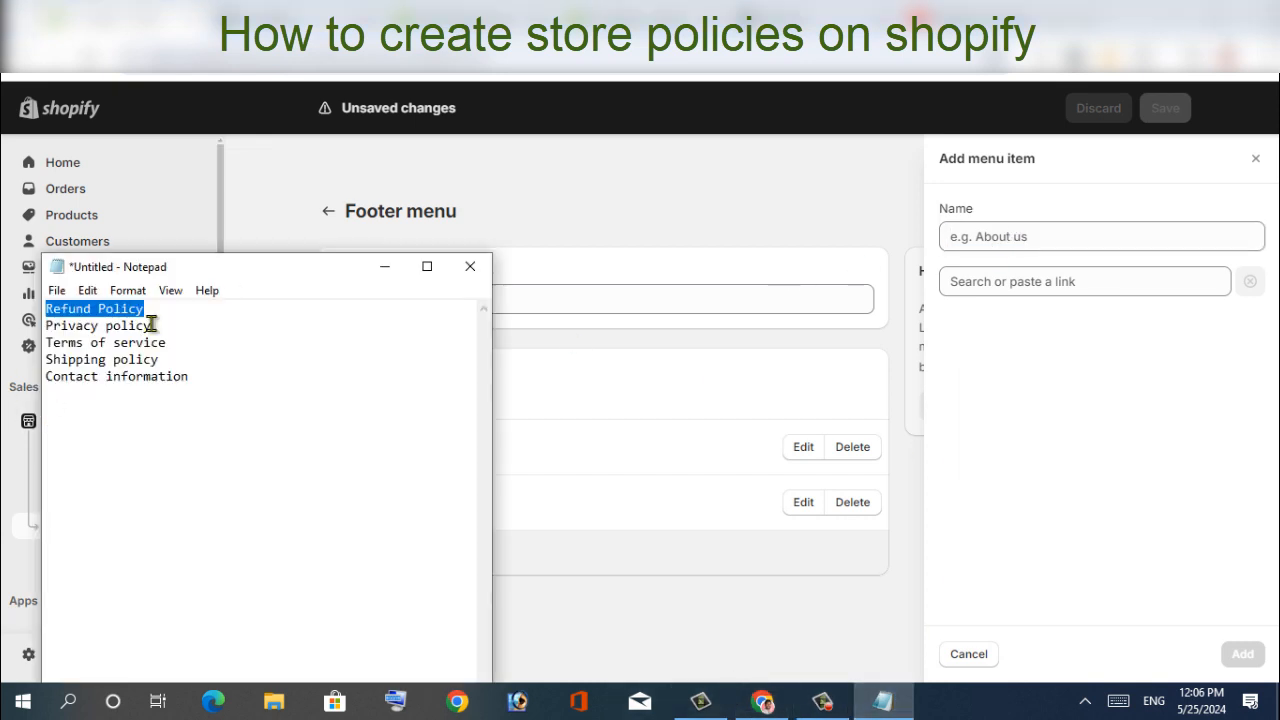
pyautogui.moveTo(162, 325); pyautogui.dragTo(25, 327)
pyautogui.rightClick(57, 327)
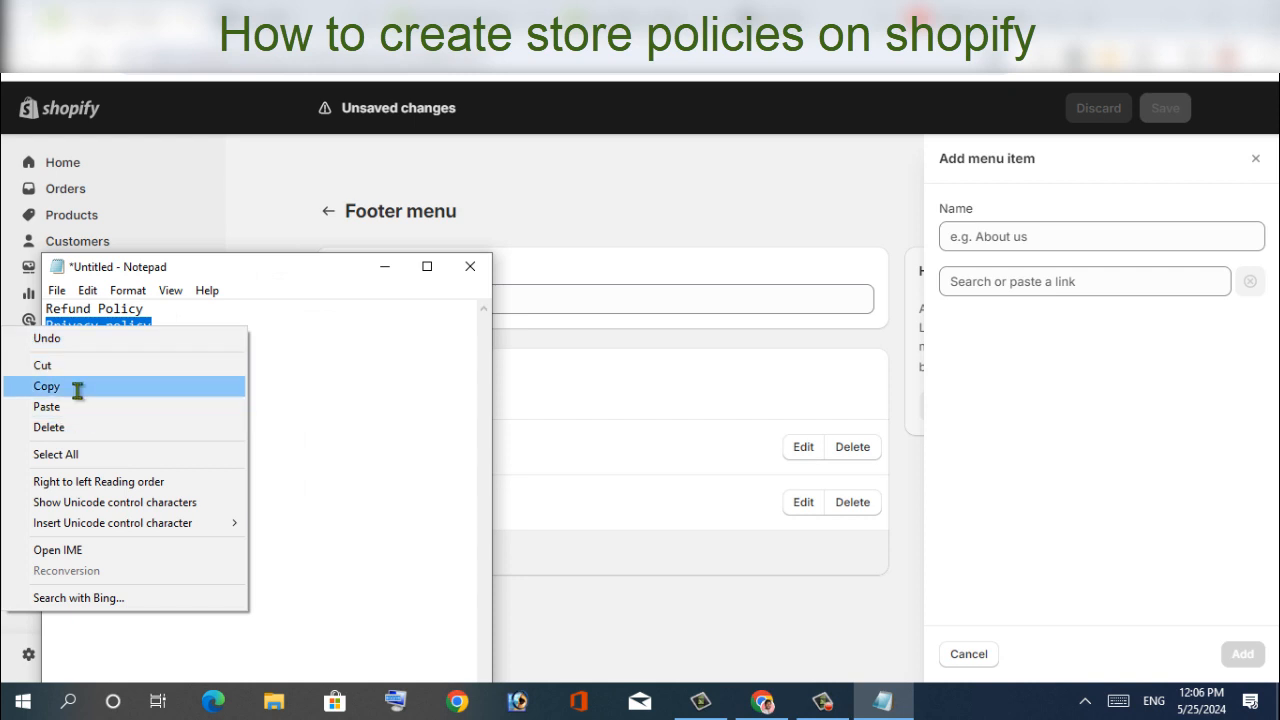
pyautogui.click(78, 389)
pyautogui.click(1006, 240)
pyautogui.rightClick(1006, 240)
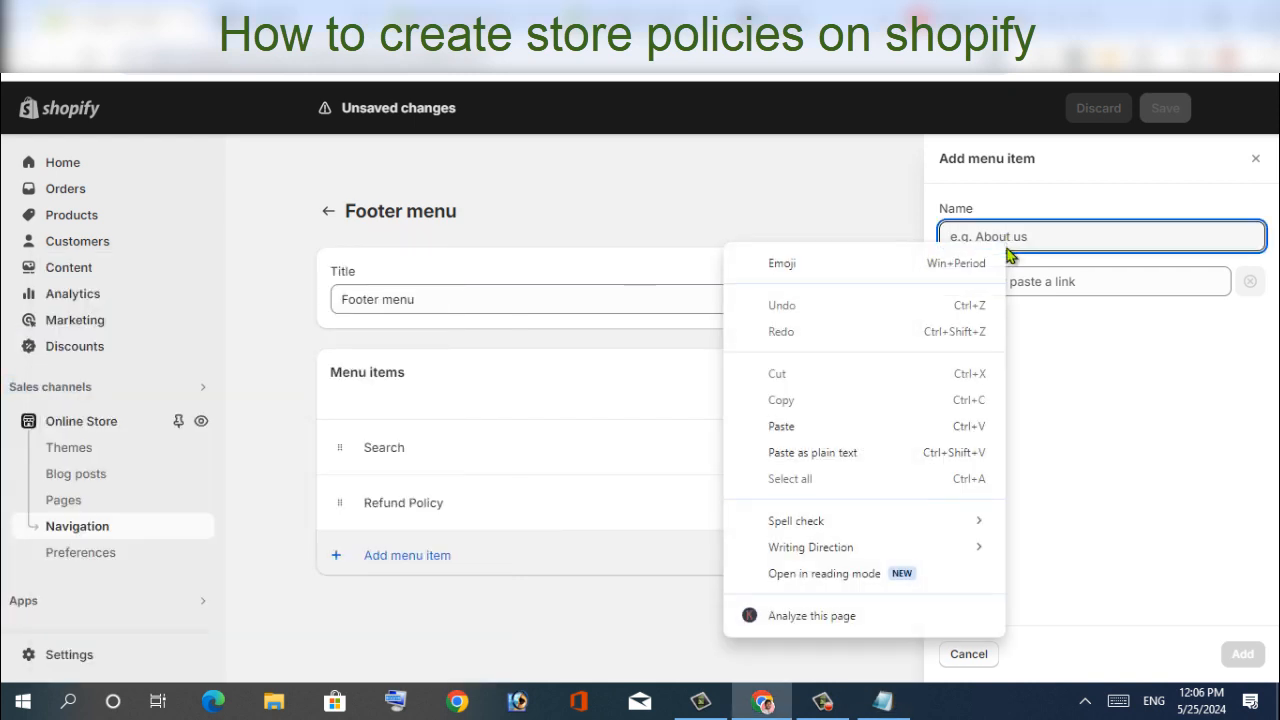
pyautogui.click(821, 426)
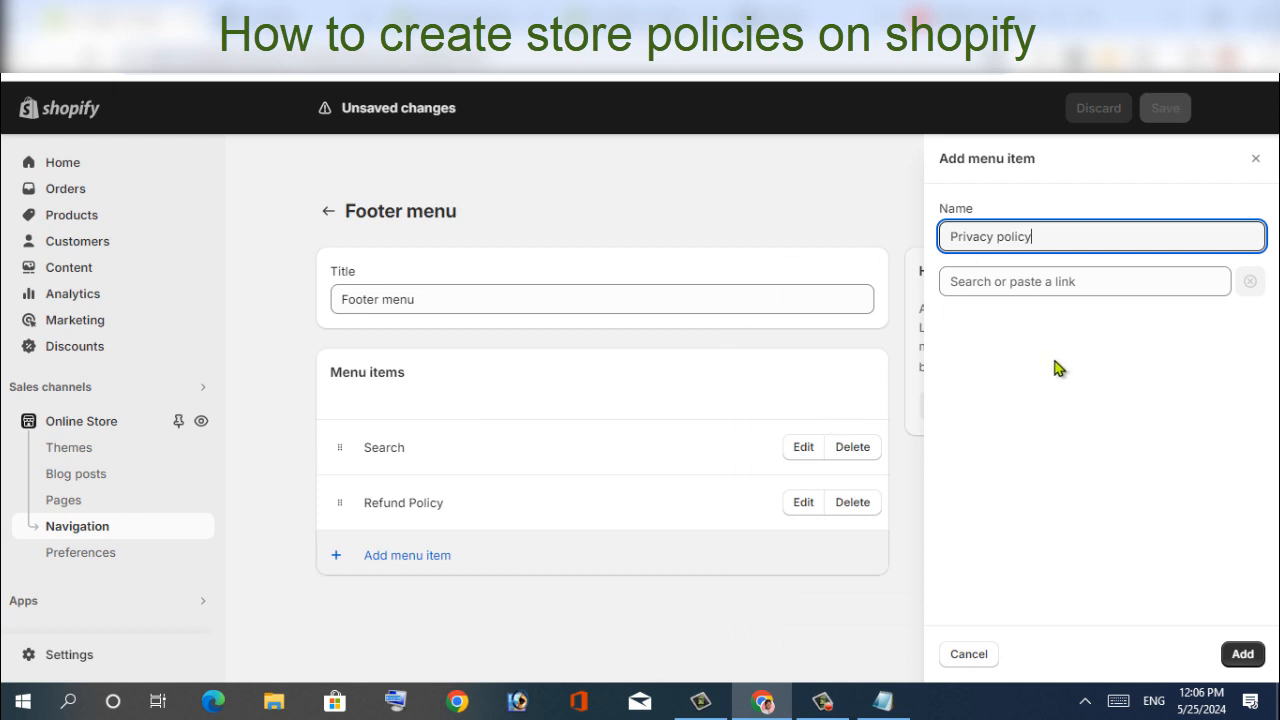
# Choose the store's policies as the link category for the Privacy policy menu item
pyautogui.click(1063, 281)
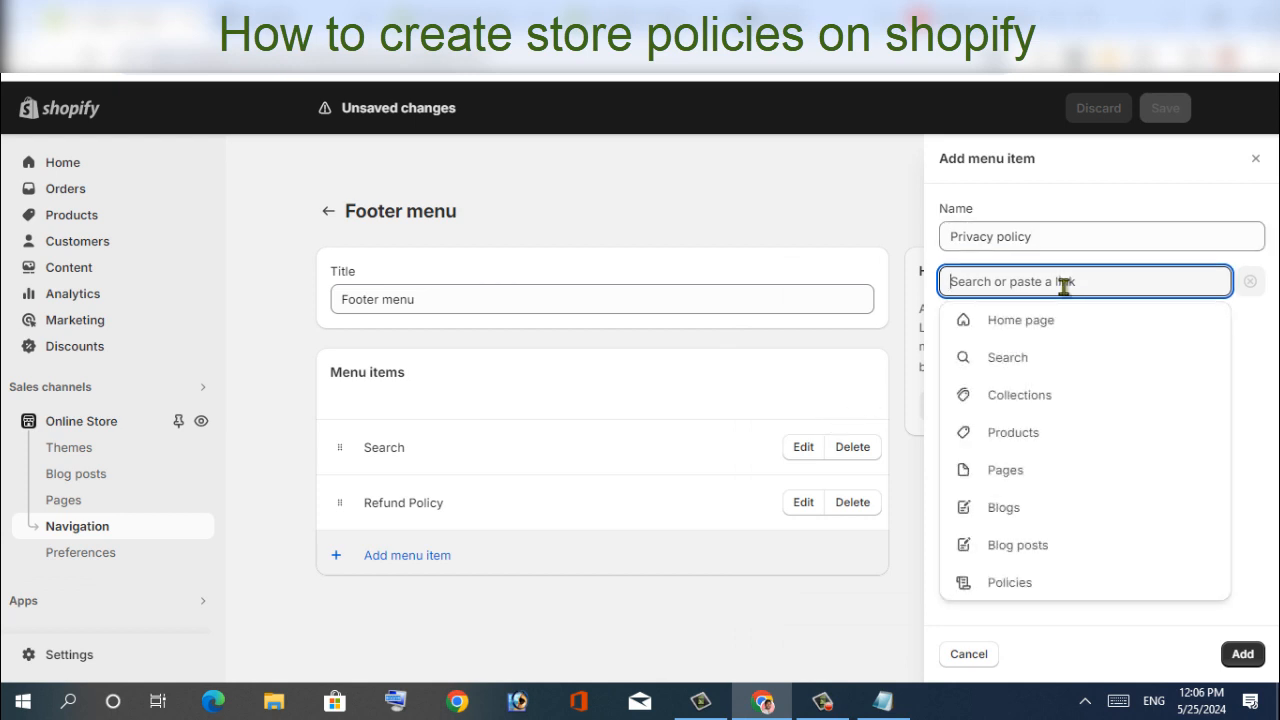
pyautogui.click(1008, 582)
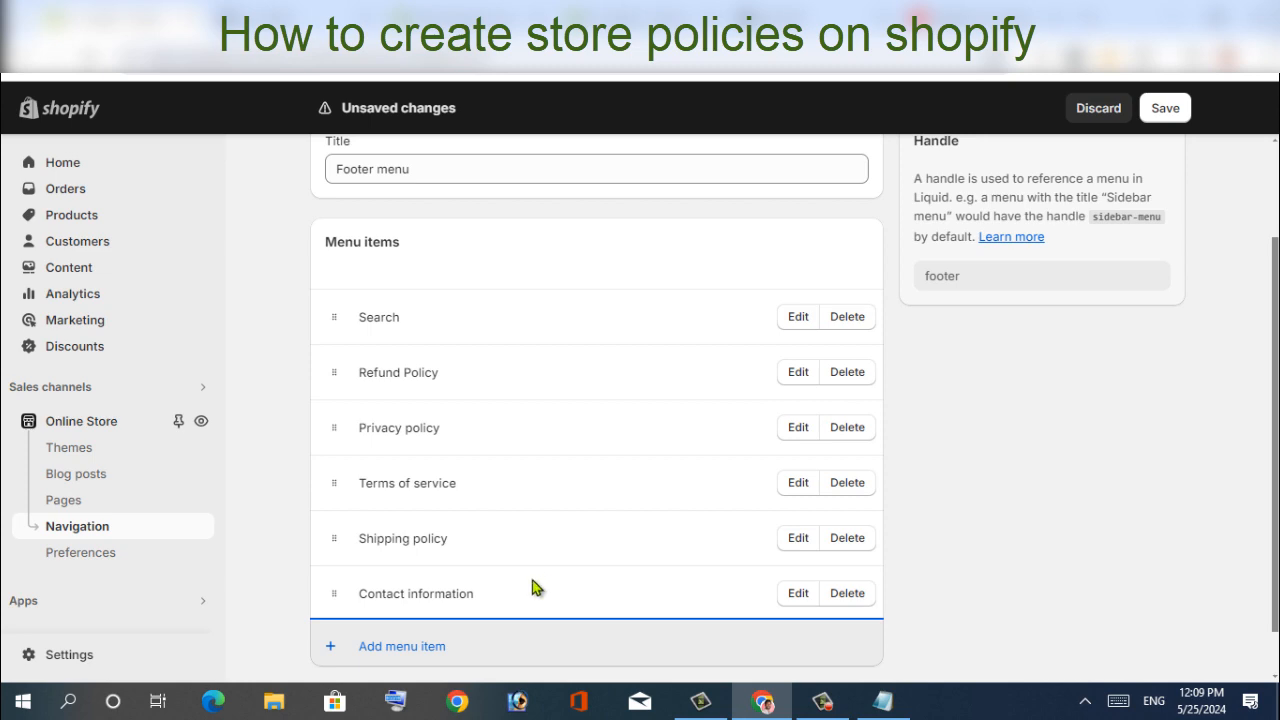
pyautogui.scroll(2, 1137, 355)
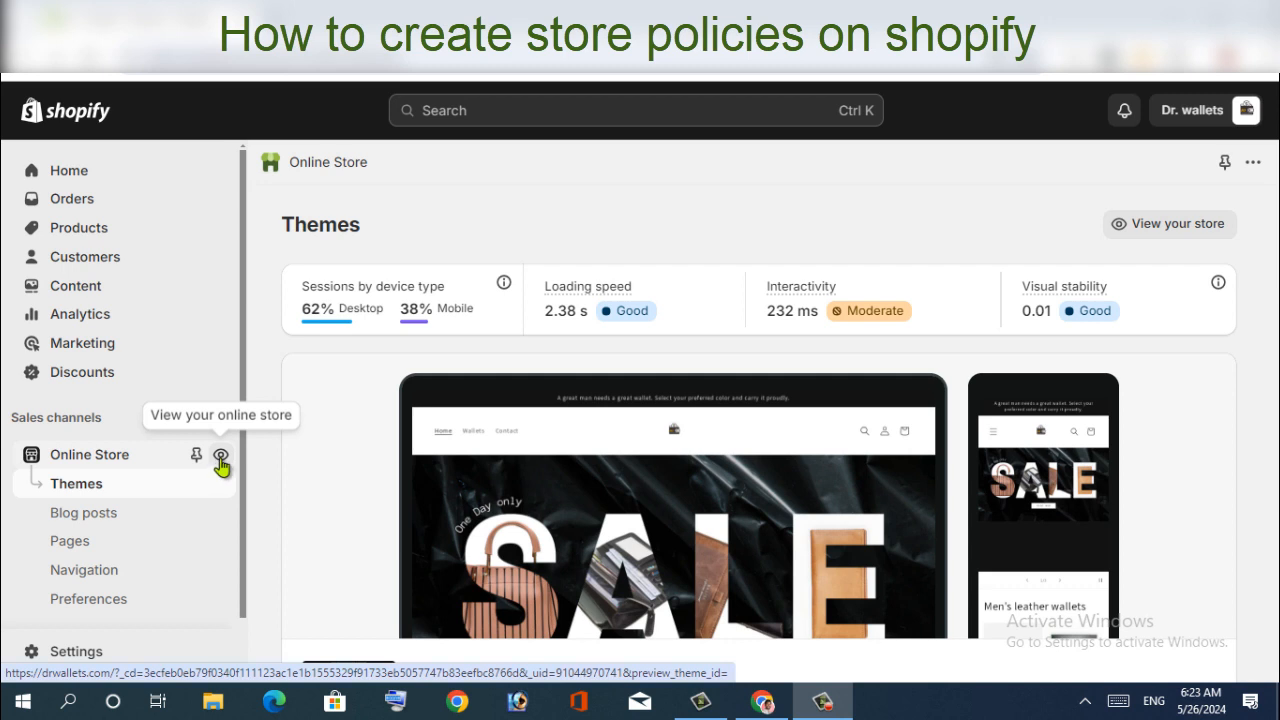
# View the live online store, dismiss its preview bar and check the home page footer for policy links
pyautogui.click(221, 457)
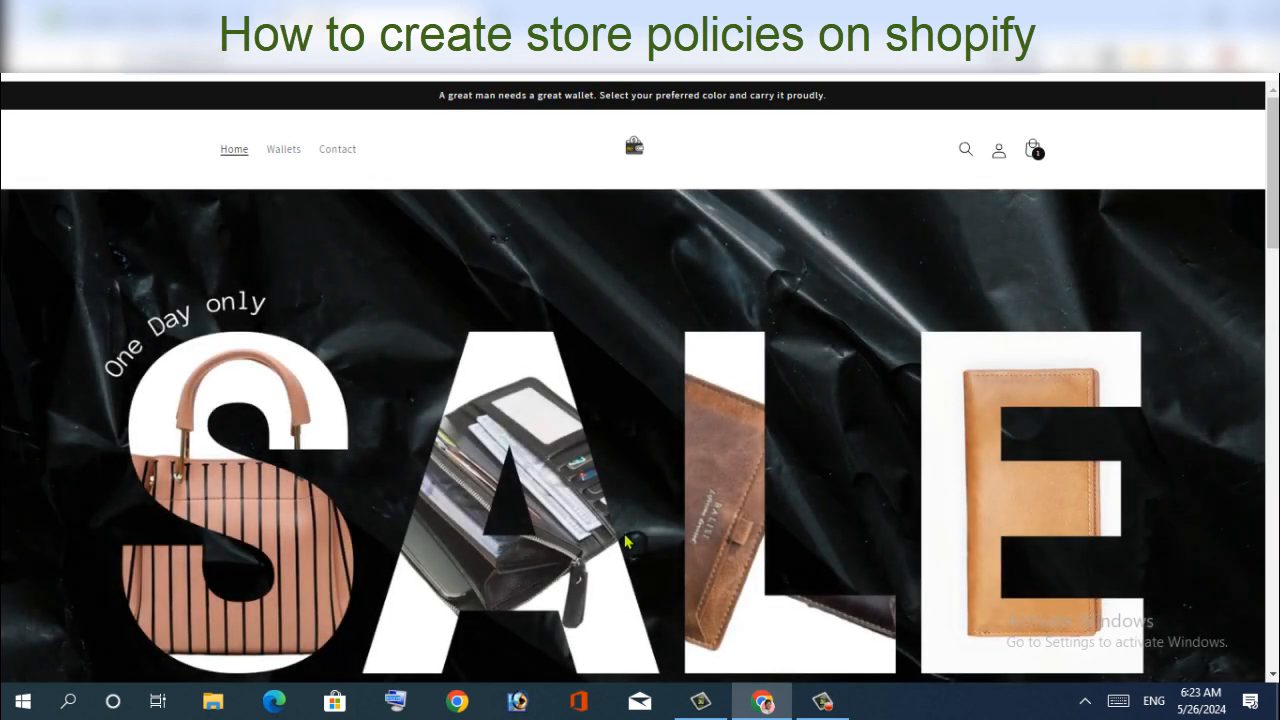
pyautogui.scroll(-1, 508, 497)
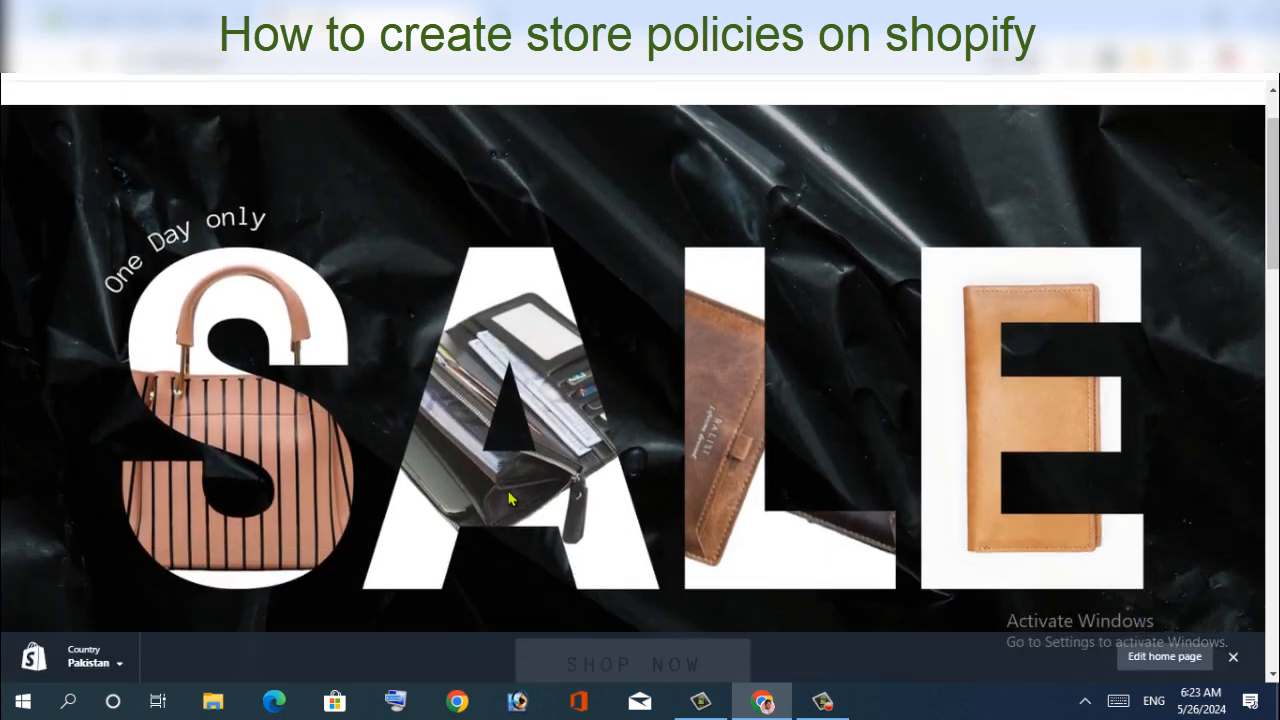
pyautogui.scroll(-2, 508, 497)
pyautogui.click(1232, 658)
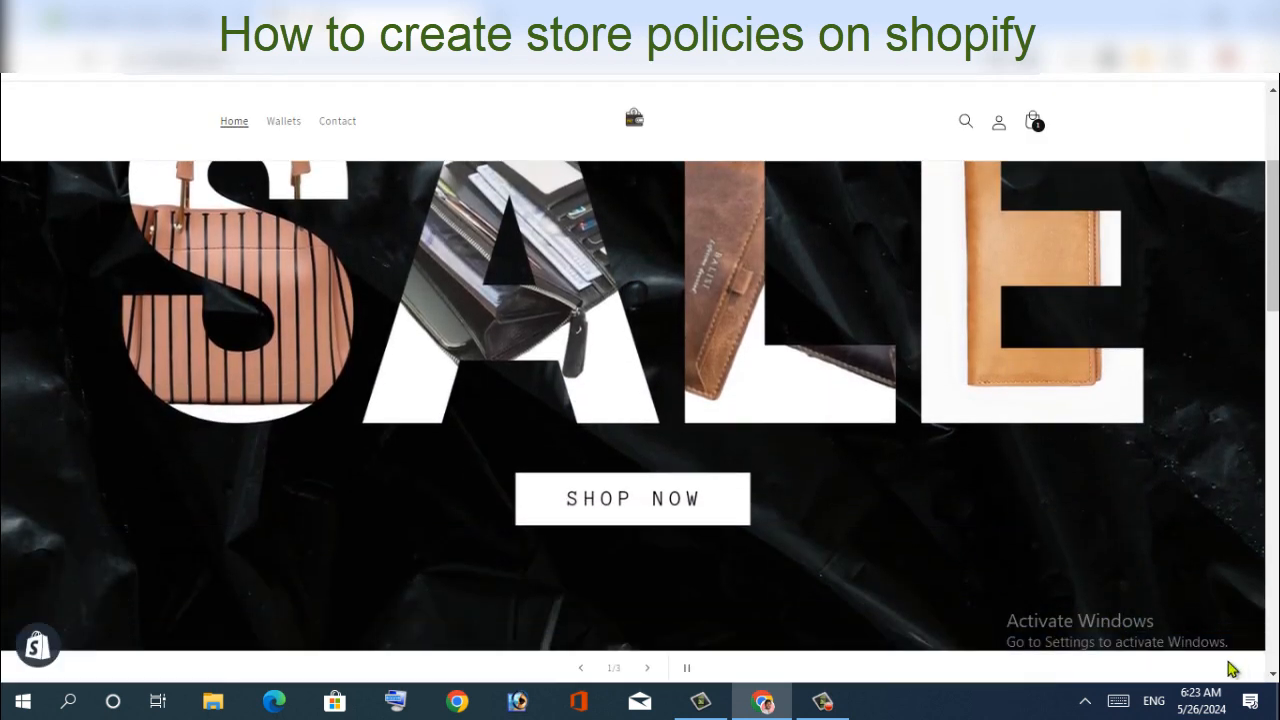
pyautogui.scroll(-9, 600, 500)
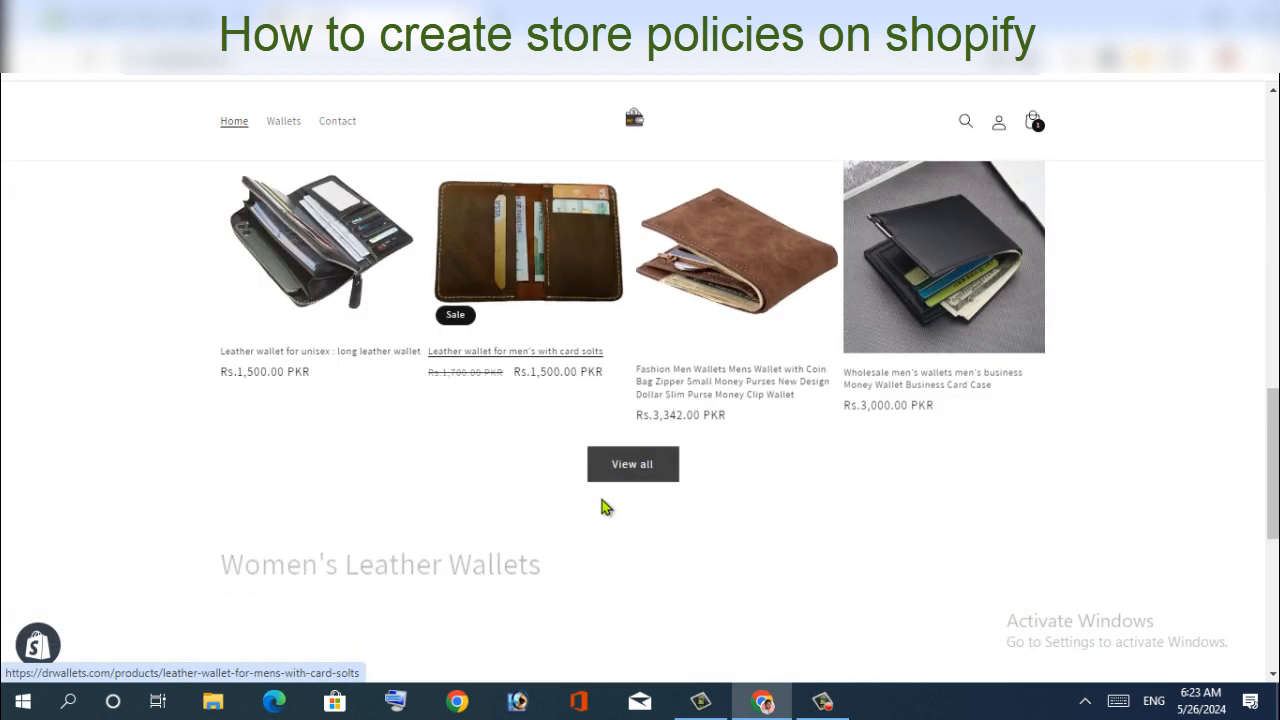
pyautogui.scroll(-5, 604, 507)
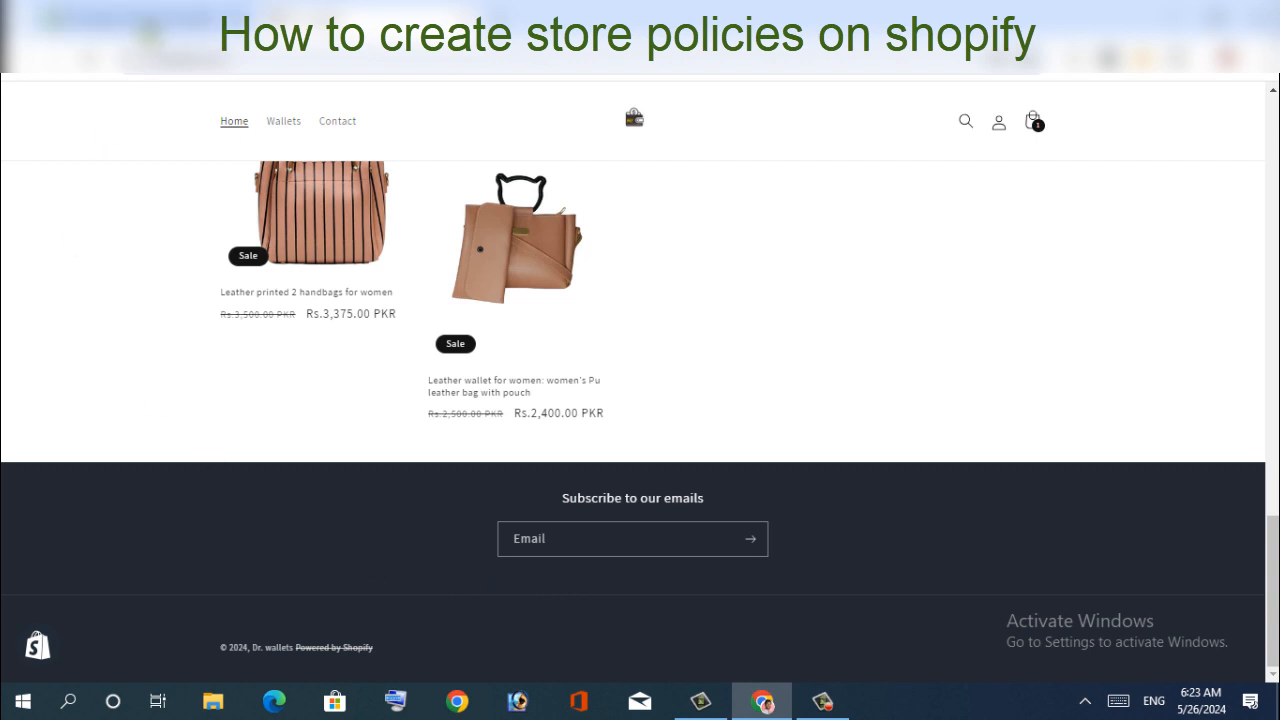
# Return to the store admin's Themes page, customize the Dawn theme and open its Footer section settings
pyautogui.click(150, 36)
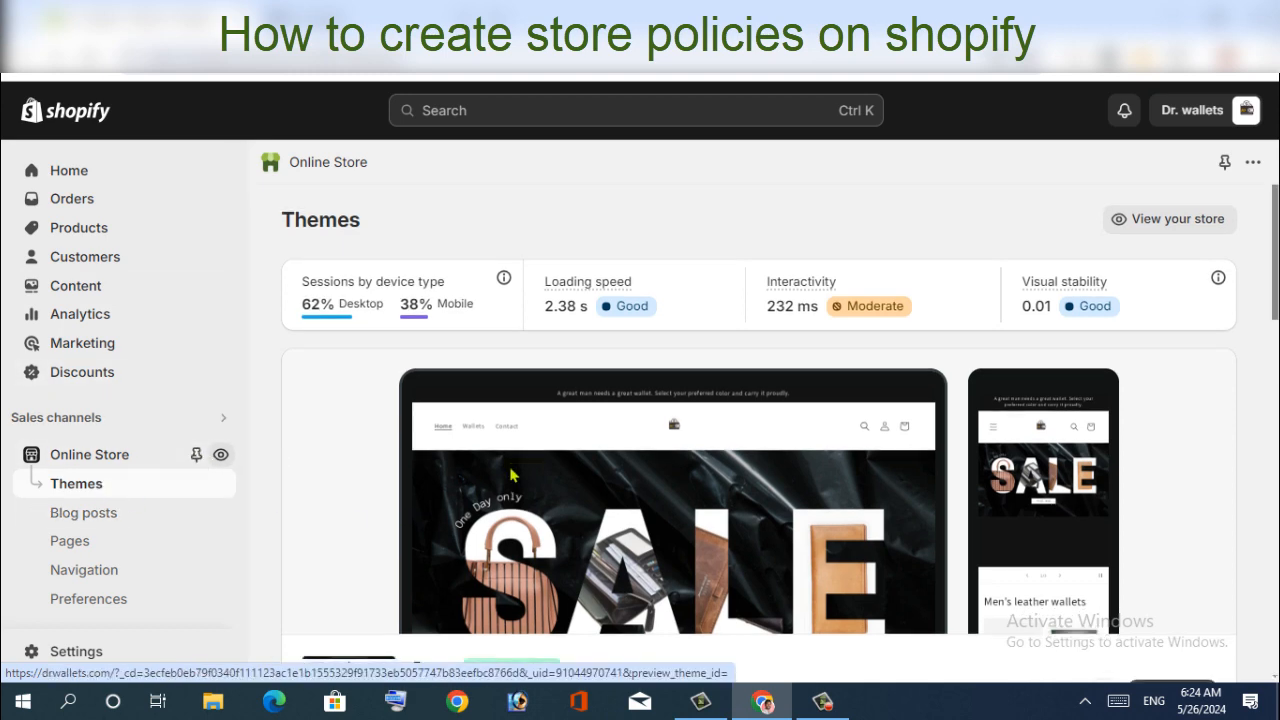
pyautogui.scroll(-3, 517, 476)
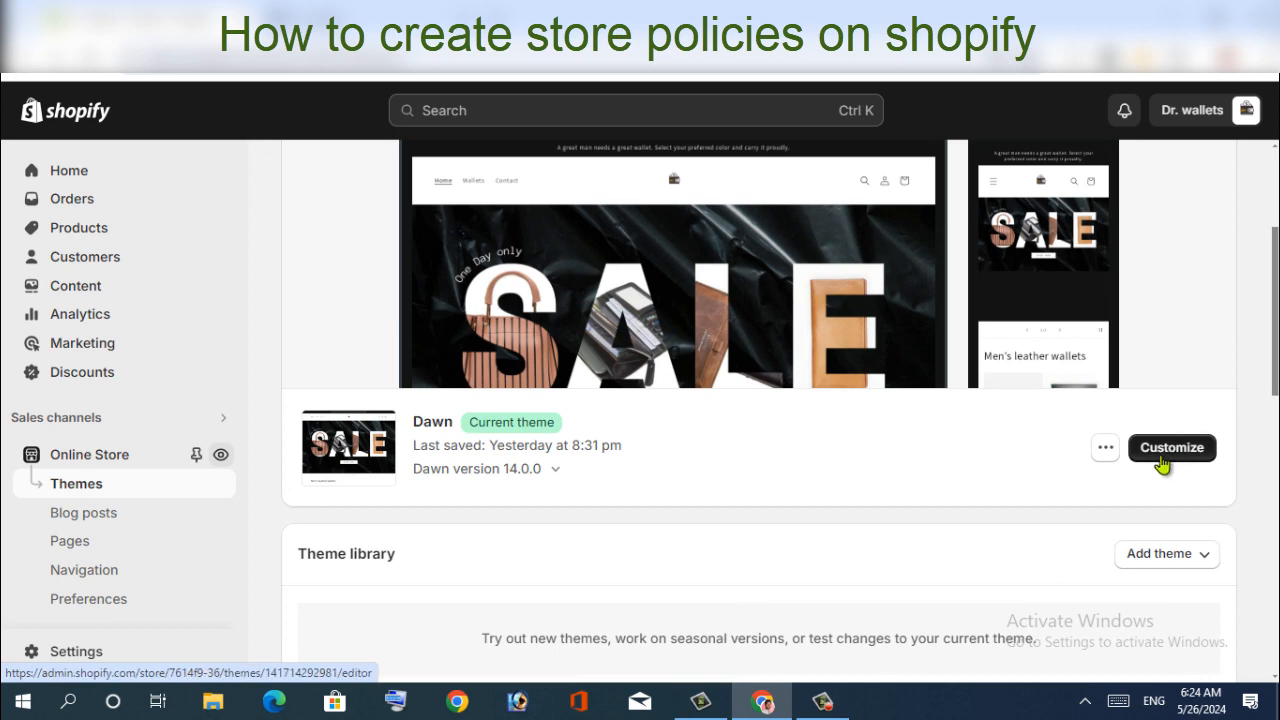
pyautogui.click(1172, 450)
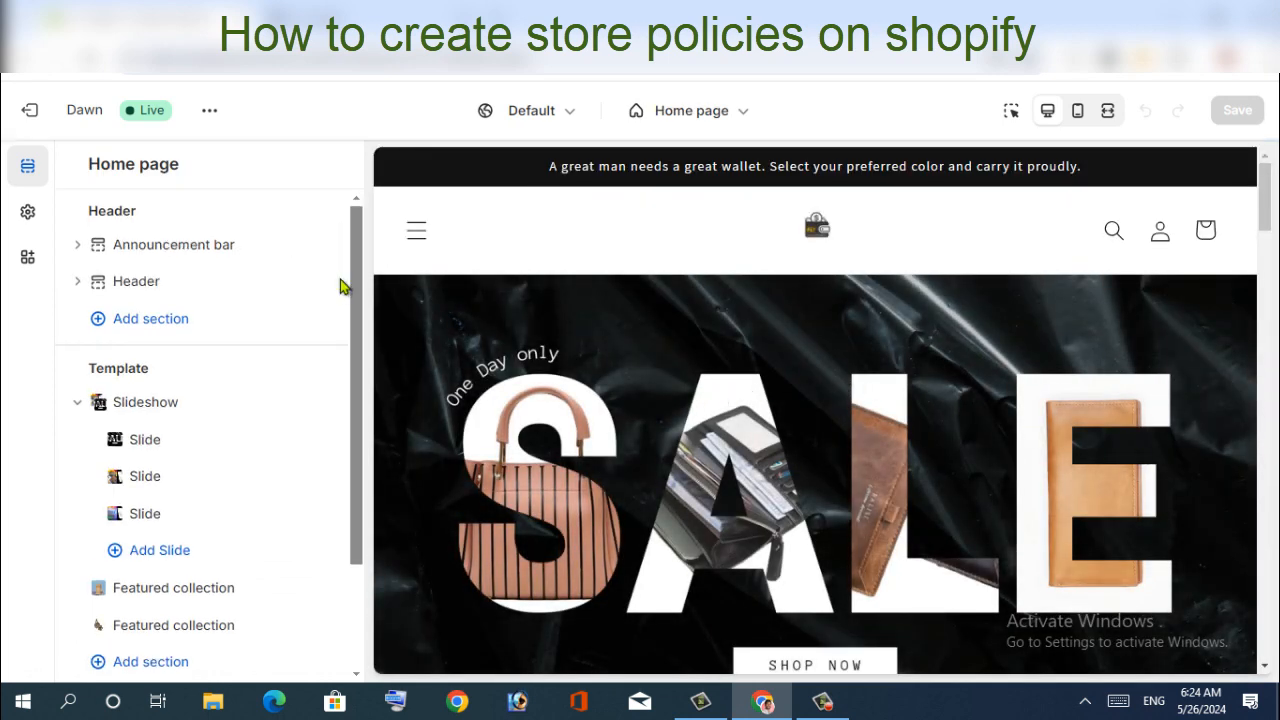
pyautogui.scroll(-3, 340, 287)
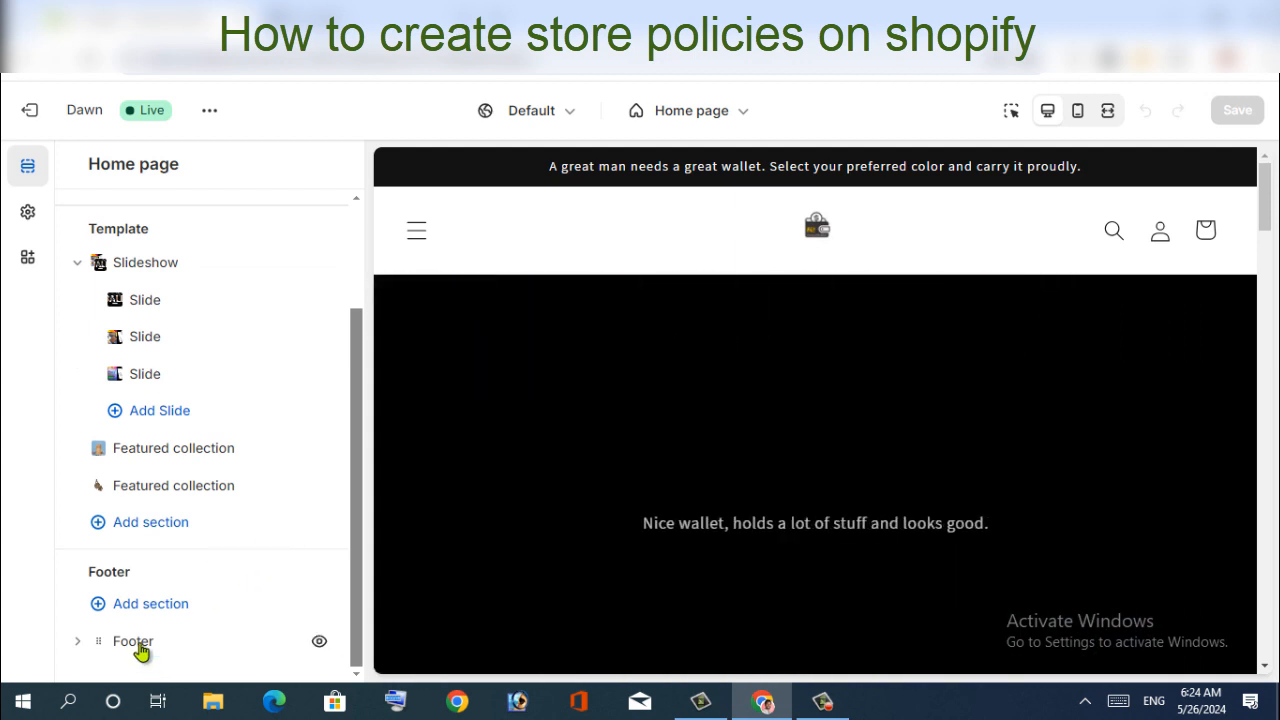
pyautogui.click(140, 648)
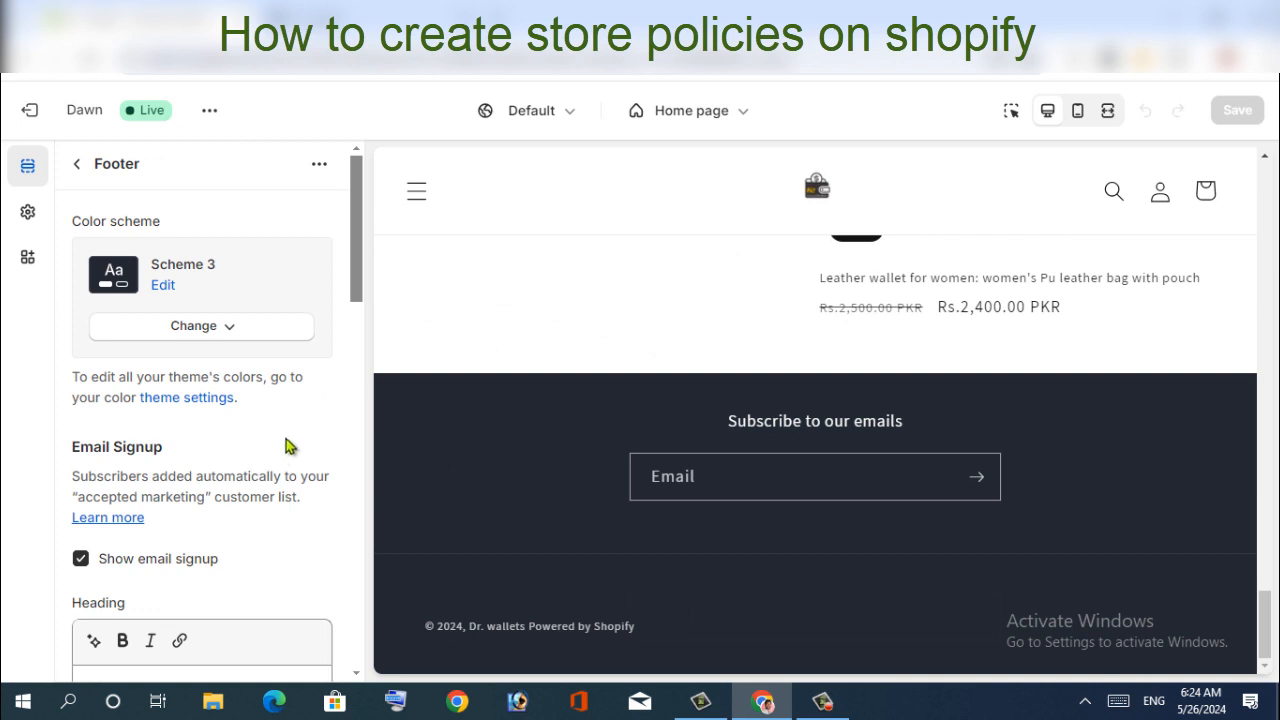
# Enable "Show policy links" in the Footer section and save the theme
pyautogui.scroll(-10, 251, 309)
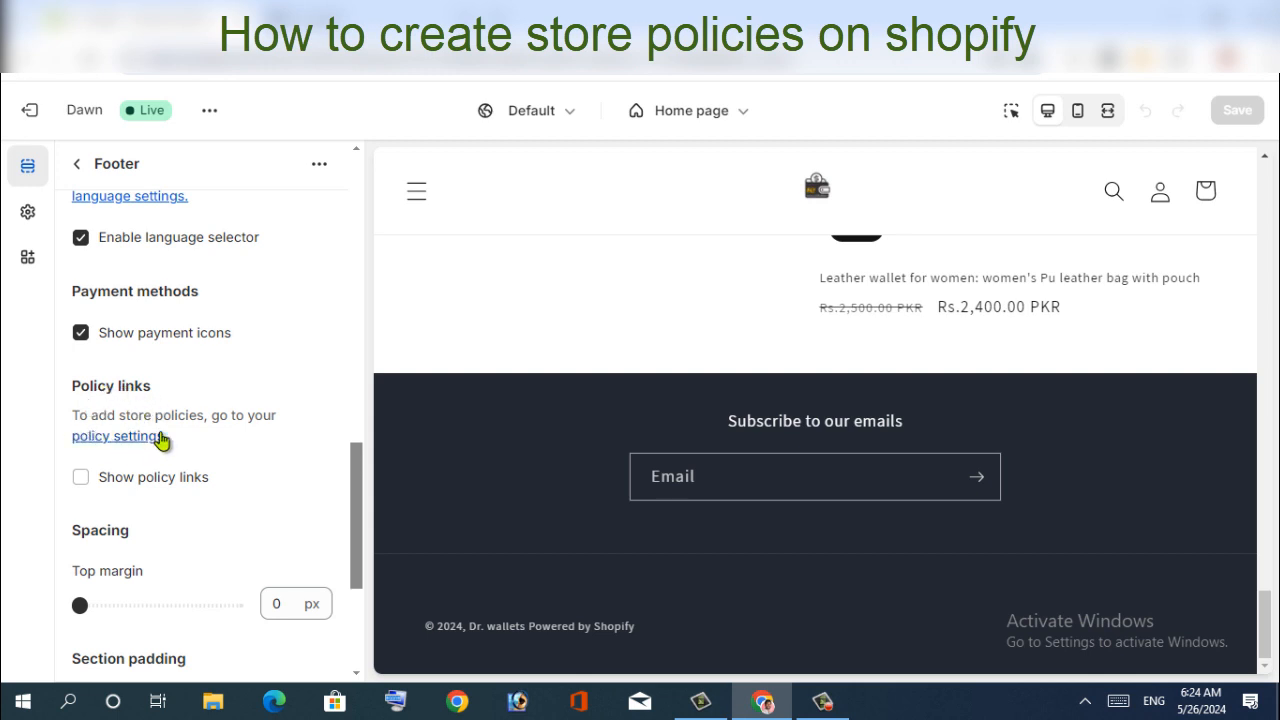
pyautogui.click(80, 478)
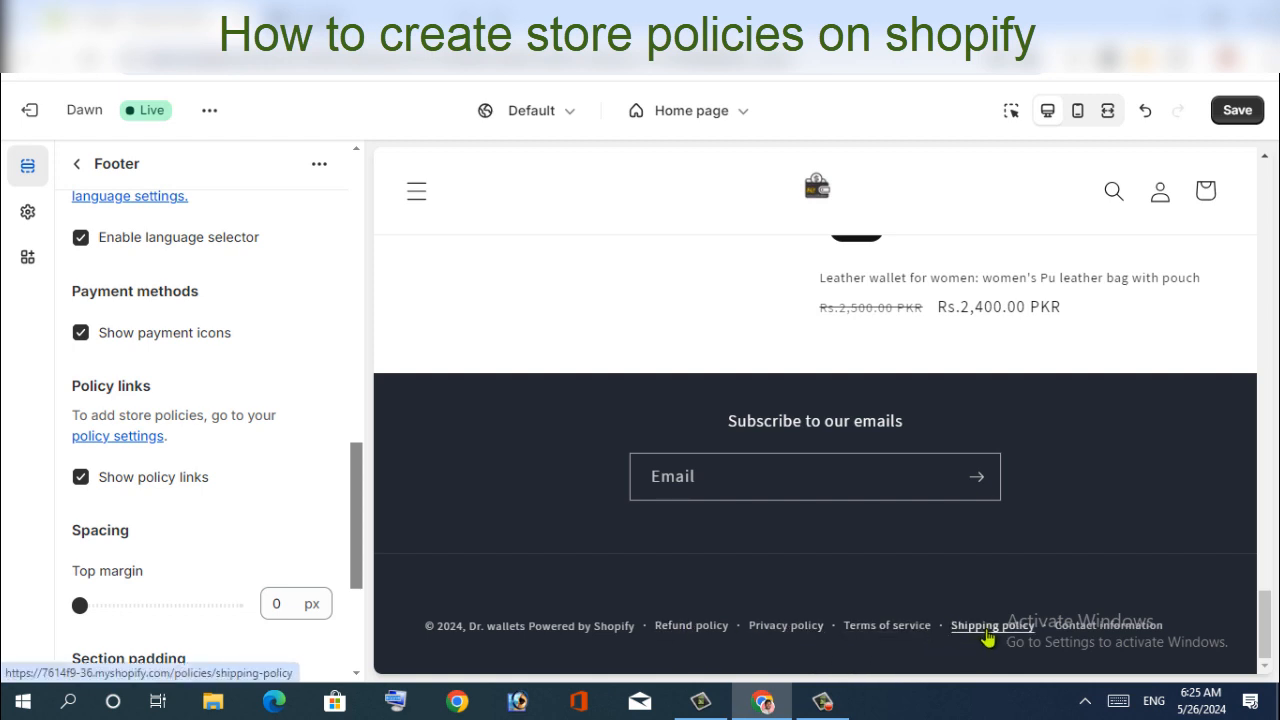
pyautogui.click(1252, 114)
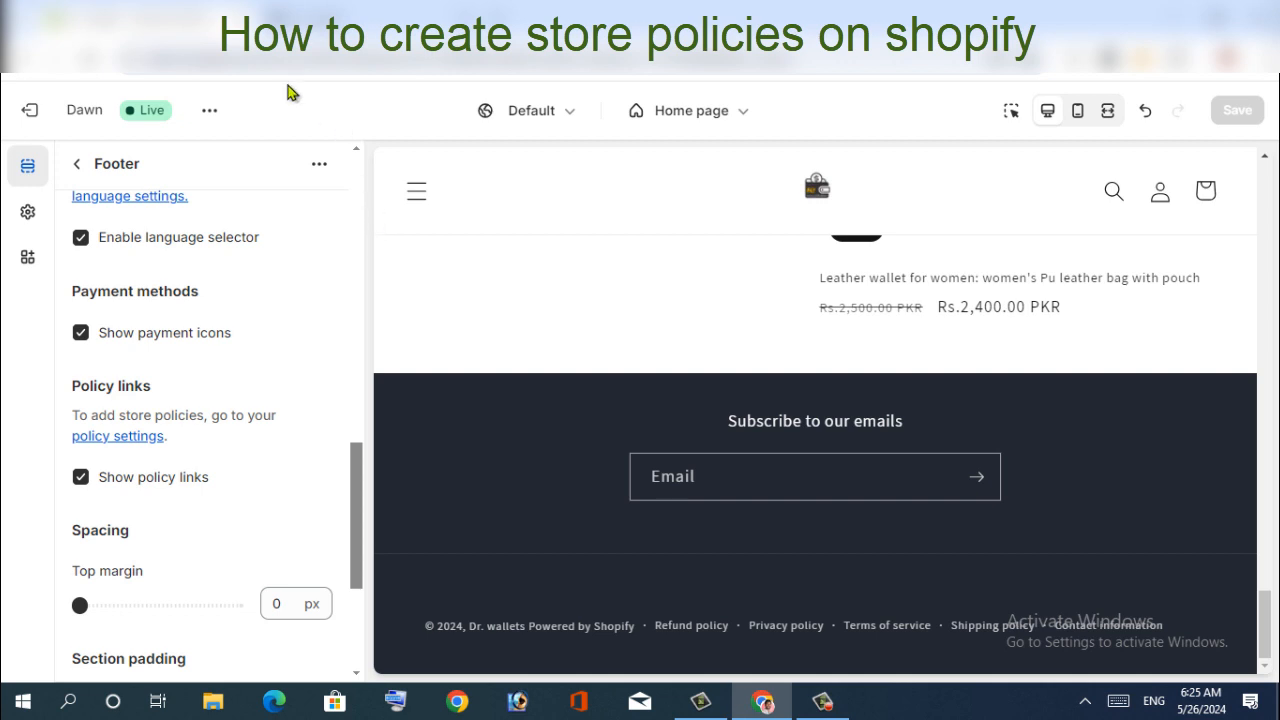
# Reload the live storefront, dismiss its preview bar and check the footer's policy links
pyautogui.click(317, 25)
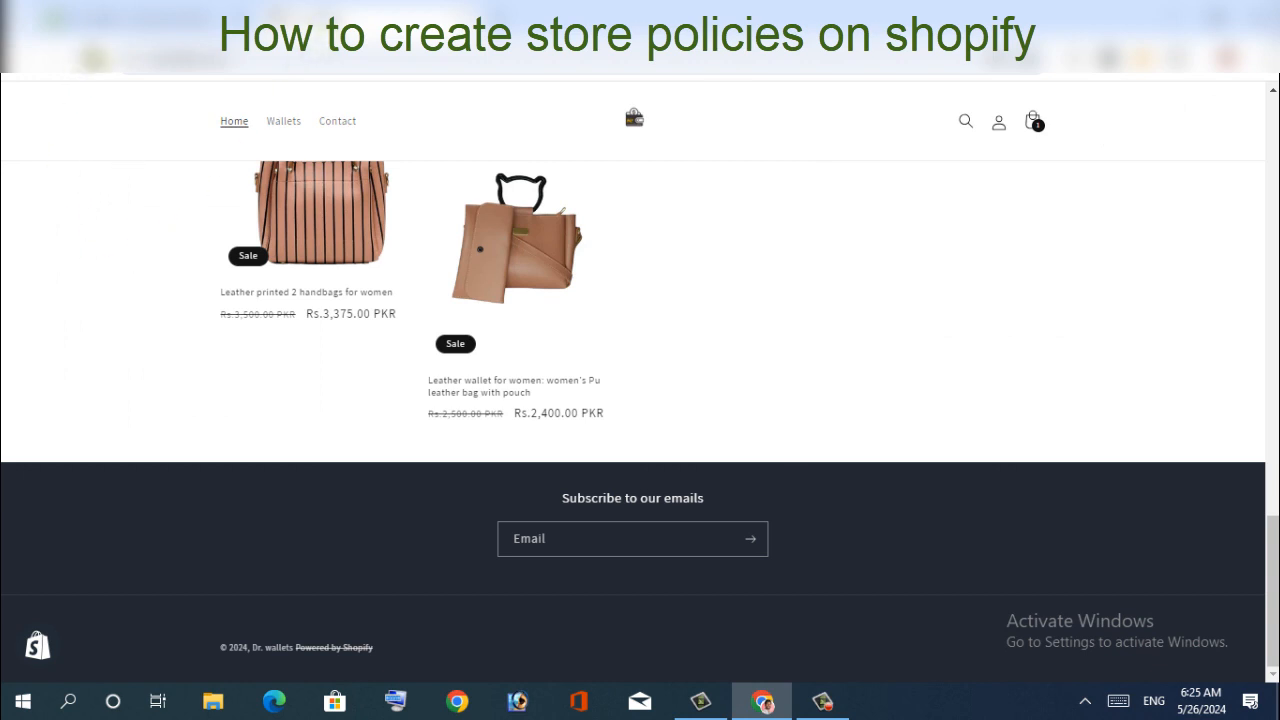
pyautogui.click(84, 59)
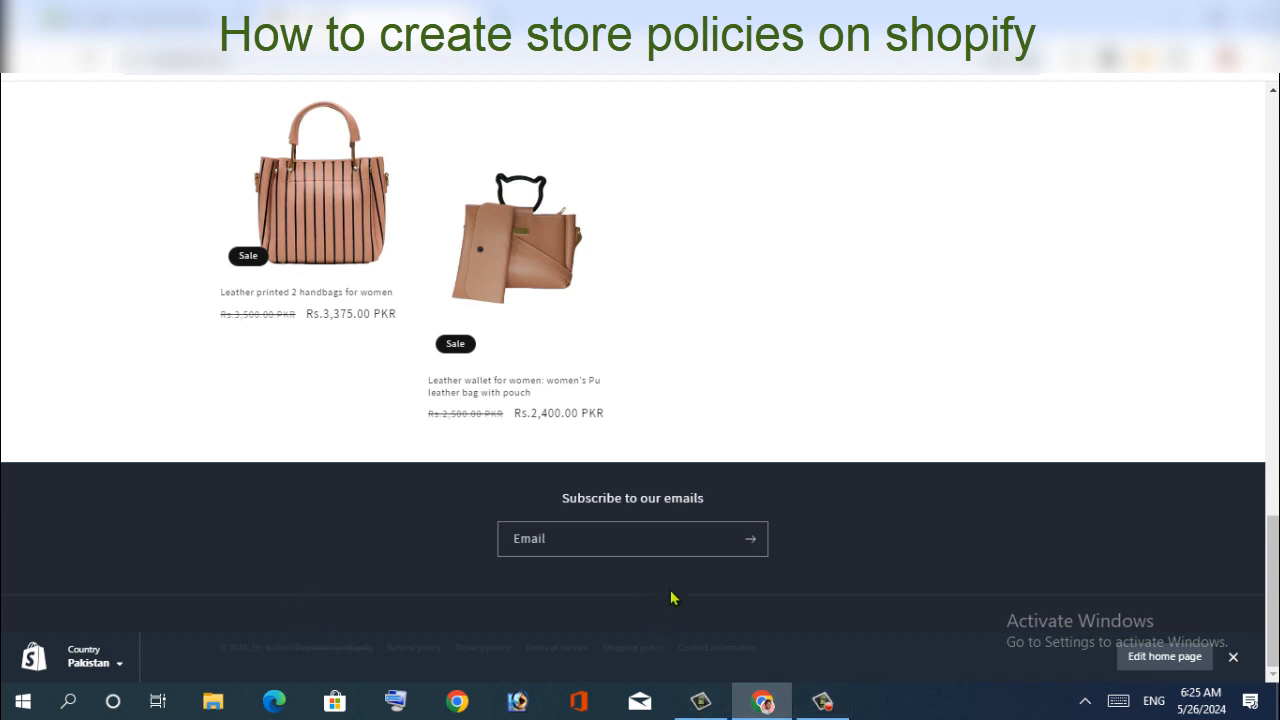
pyautogui.click(1234, 658)
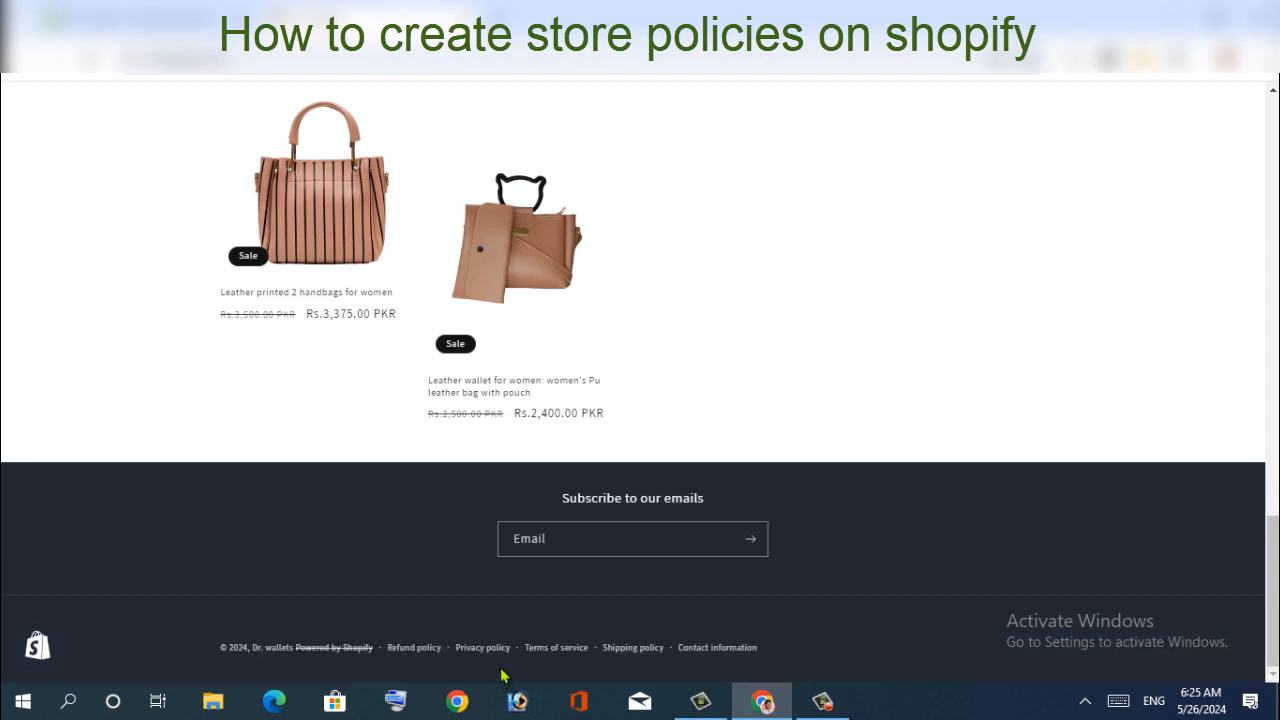
# Open the Refund policy from the storefront footer and read through the page to its end
pyautogui.click(420, 648)
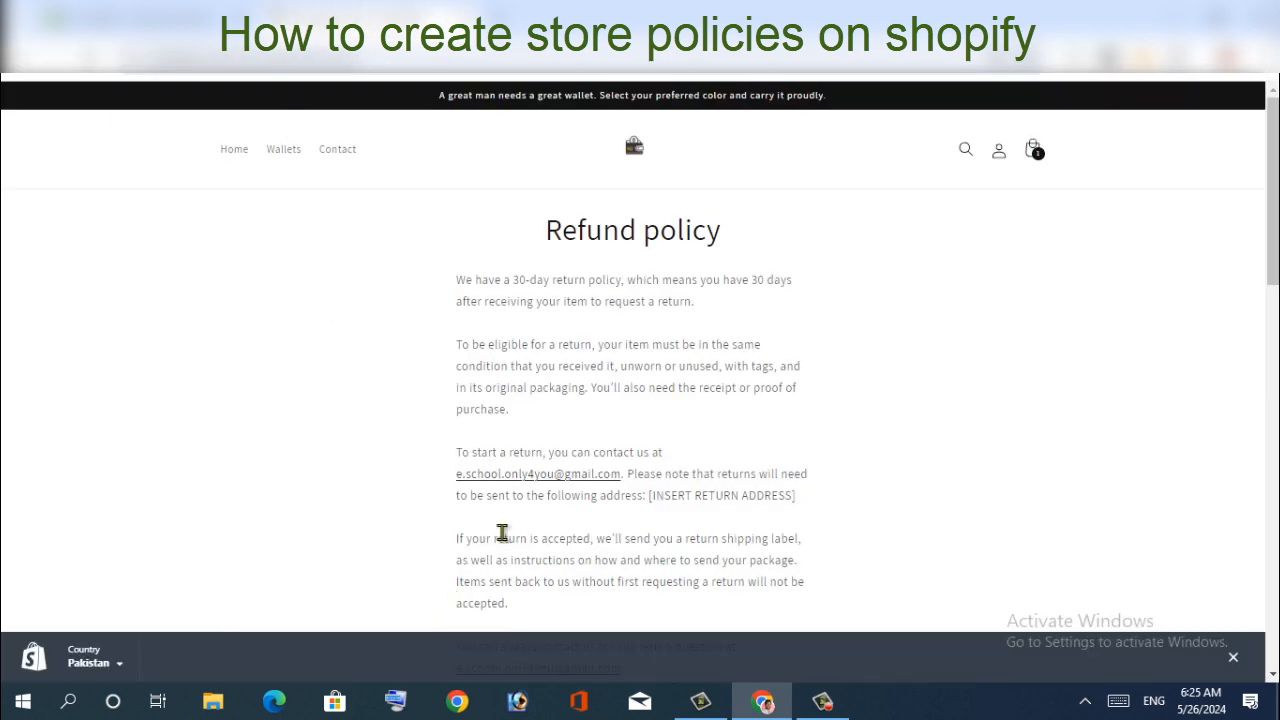
pyautogui.scroll(-2, 502, 533)
pyautogui.scroll(-15, 502, 533)
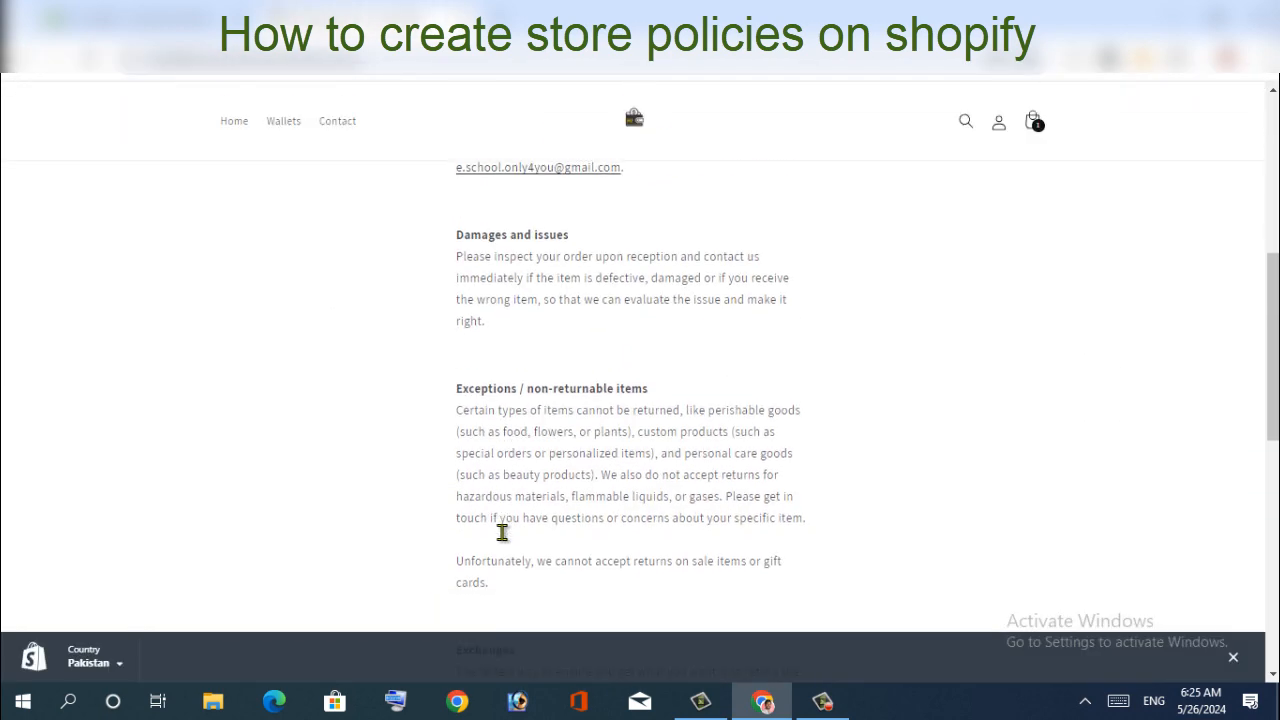
pyautogui.scroll(-2, 502, 533)
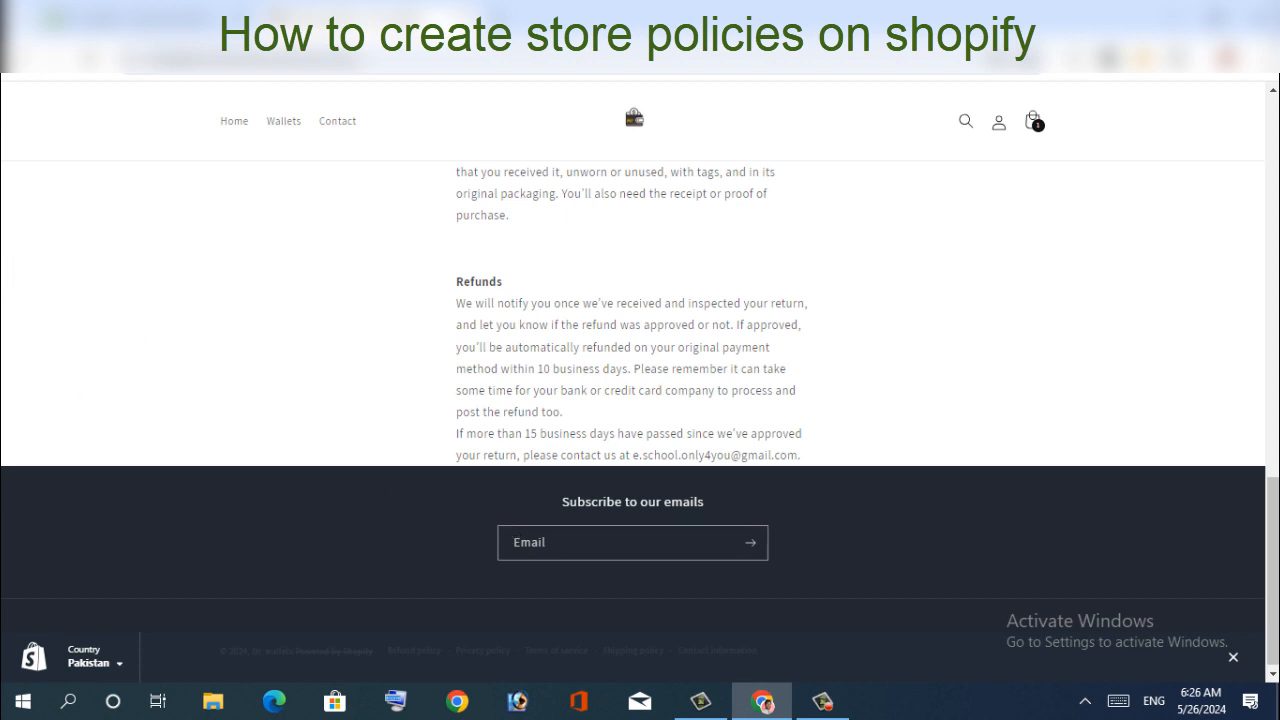
pyautogui.moveTo(845, 708)
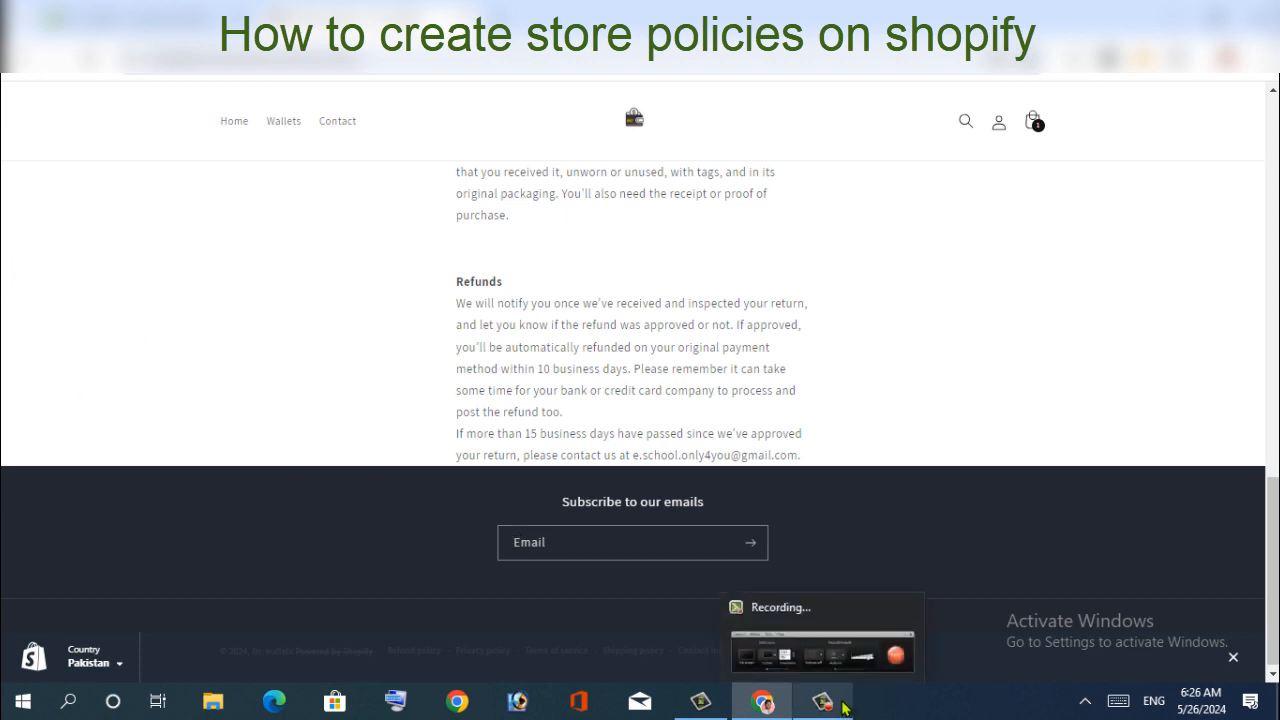